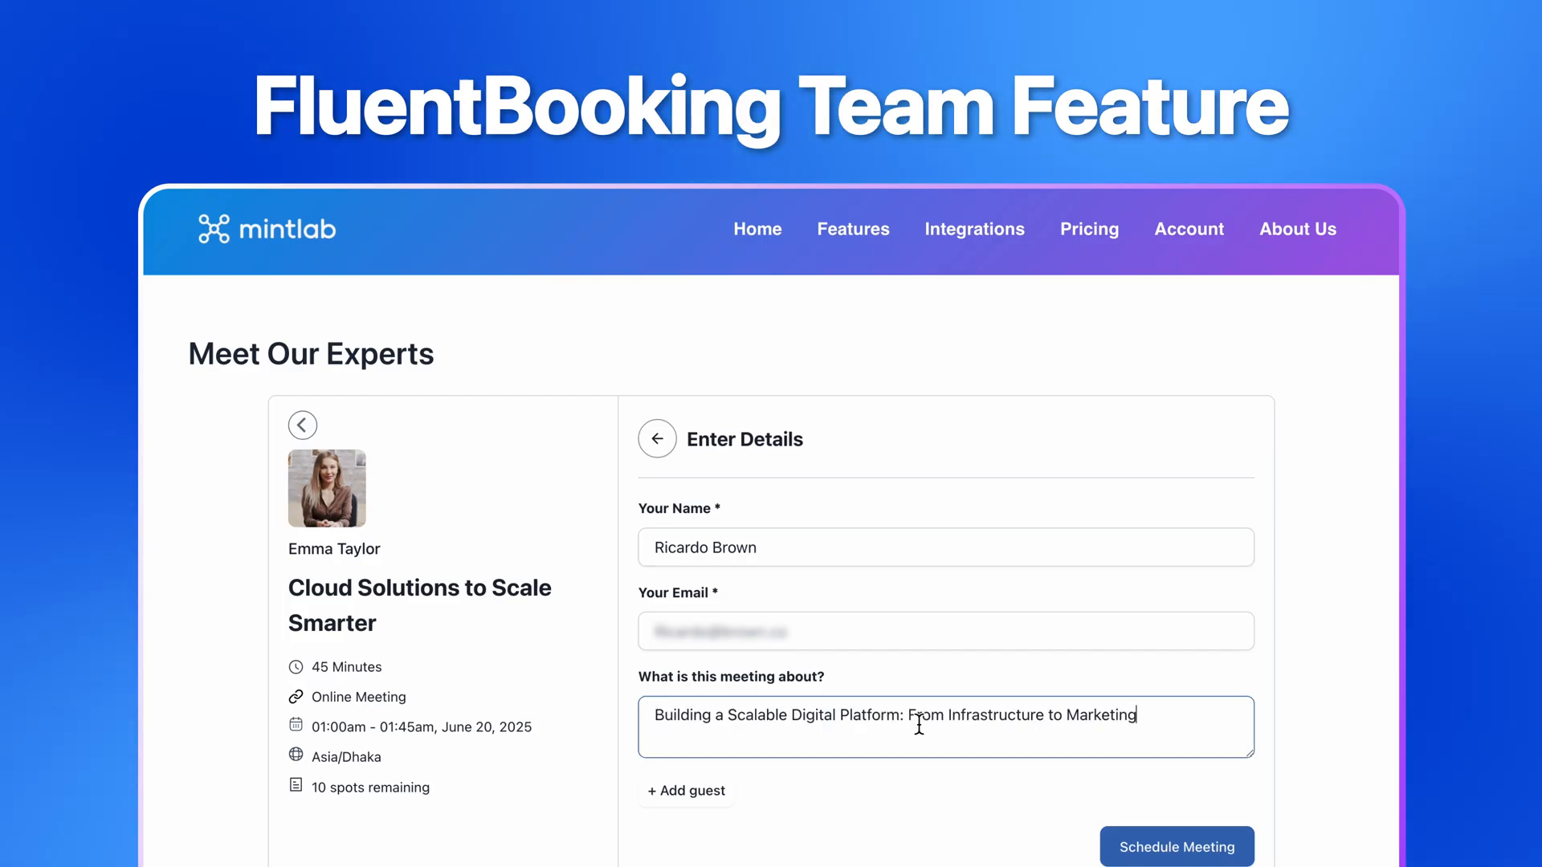
# Schedule the meeting with the entered booking details
pyautogui.click(1135, 843)
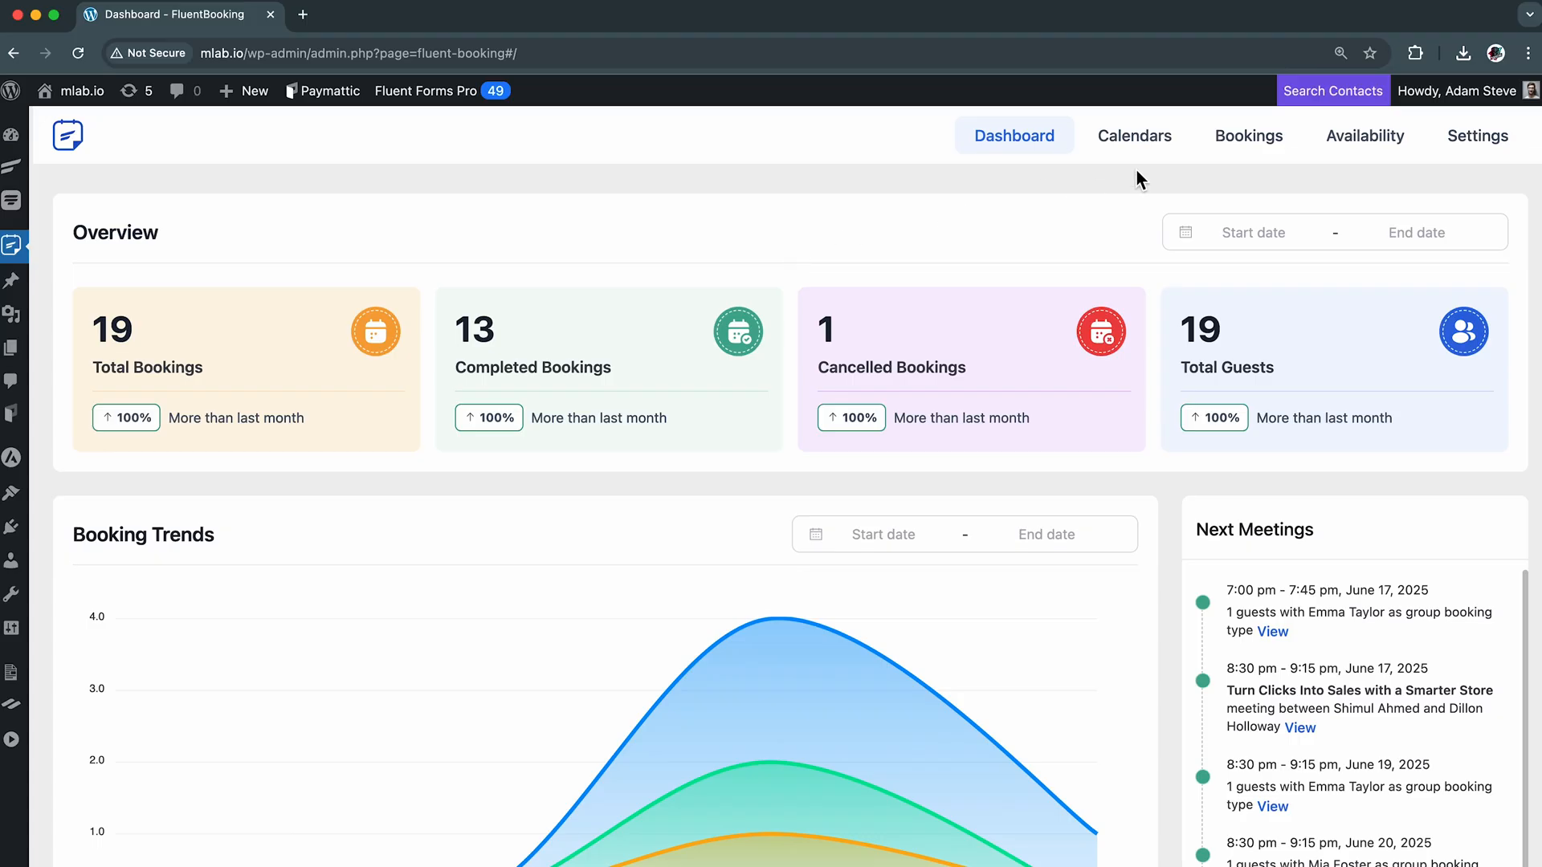
# Open the Calendars list and look through the team and host calendars with their event types
pyautogui.click(1139, 143)
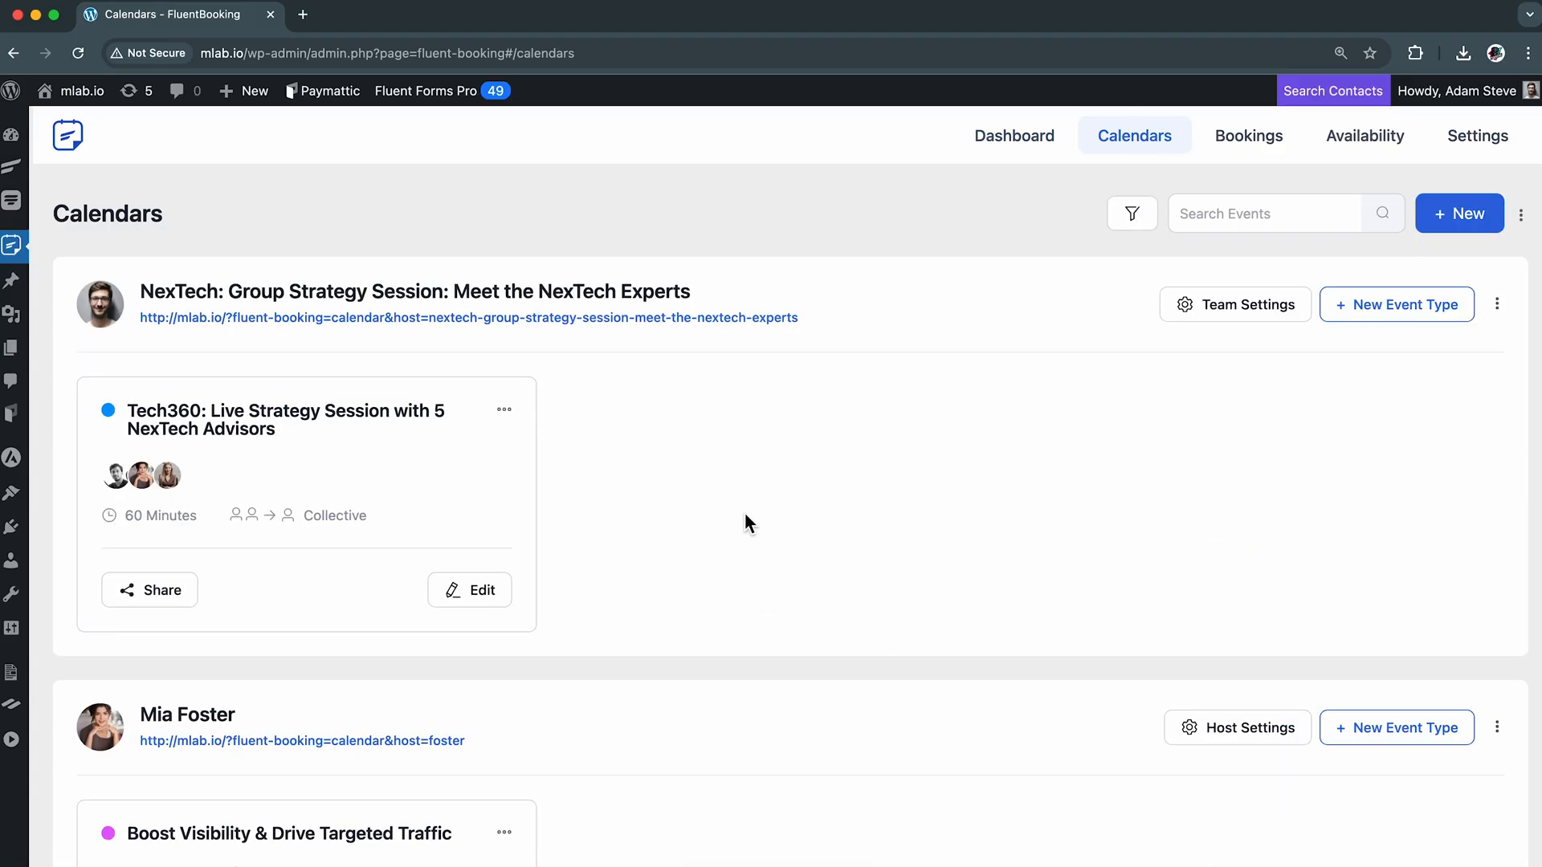
pyautogui.scroll(-6, 745, 518)
pyautogui.scroll(-4, 745, 518)
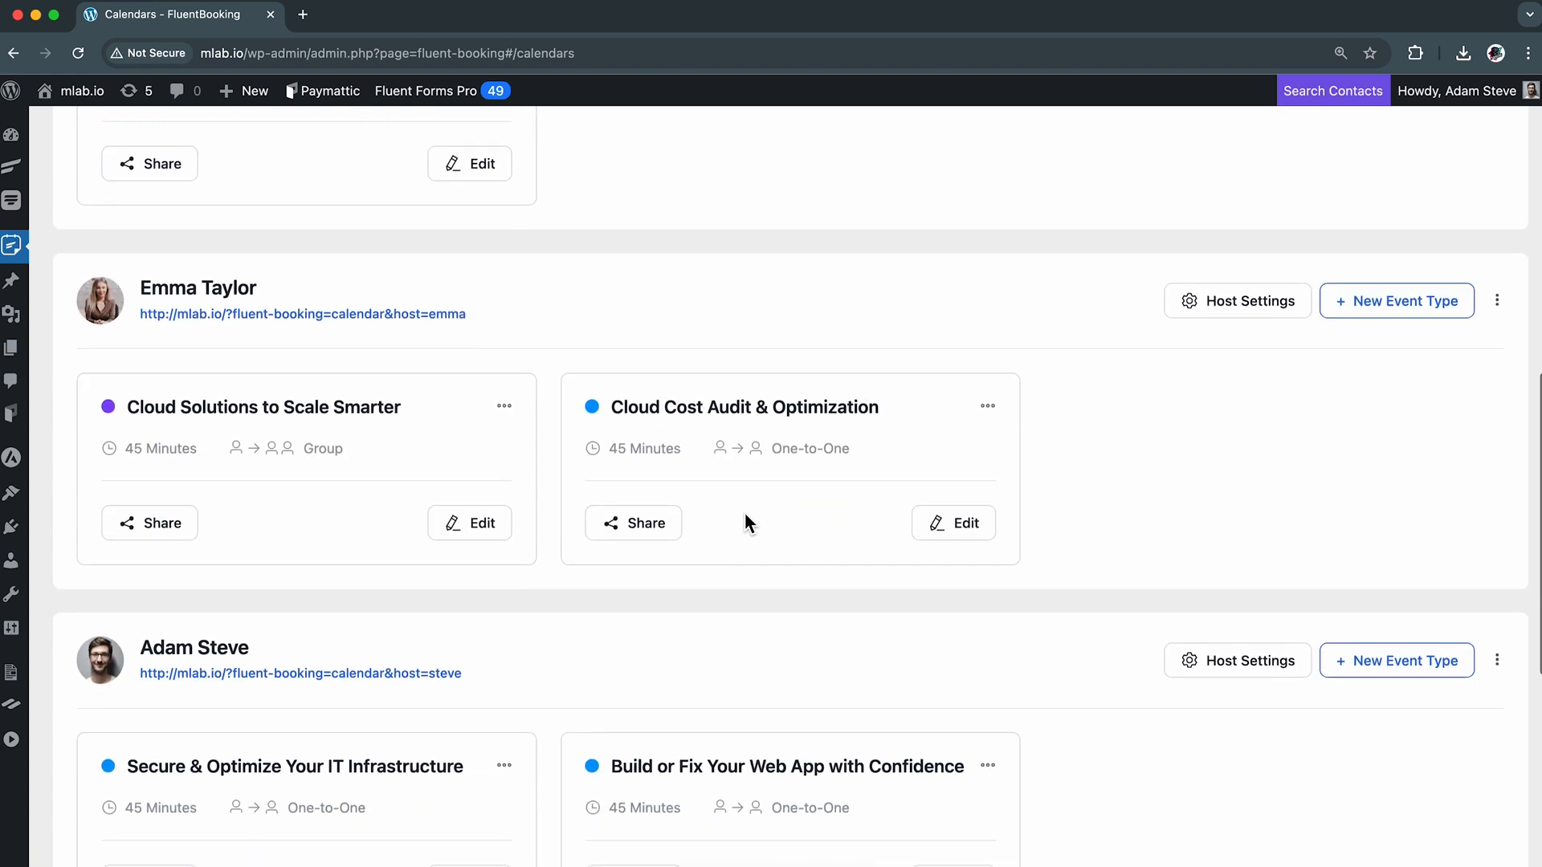
pyautogui.scroll(-5, 745, 518)
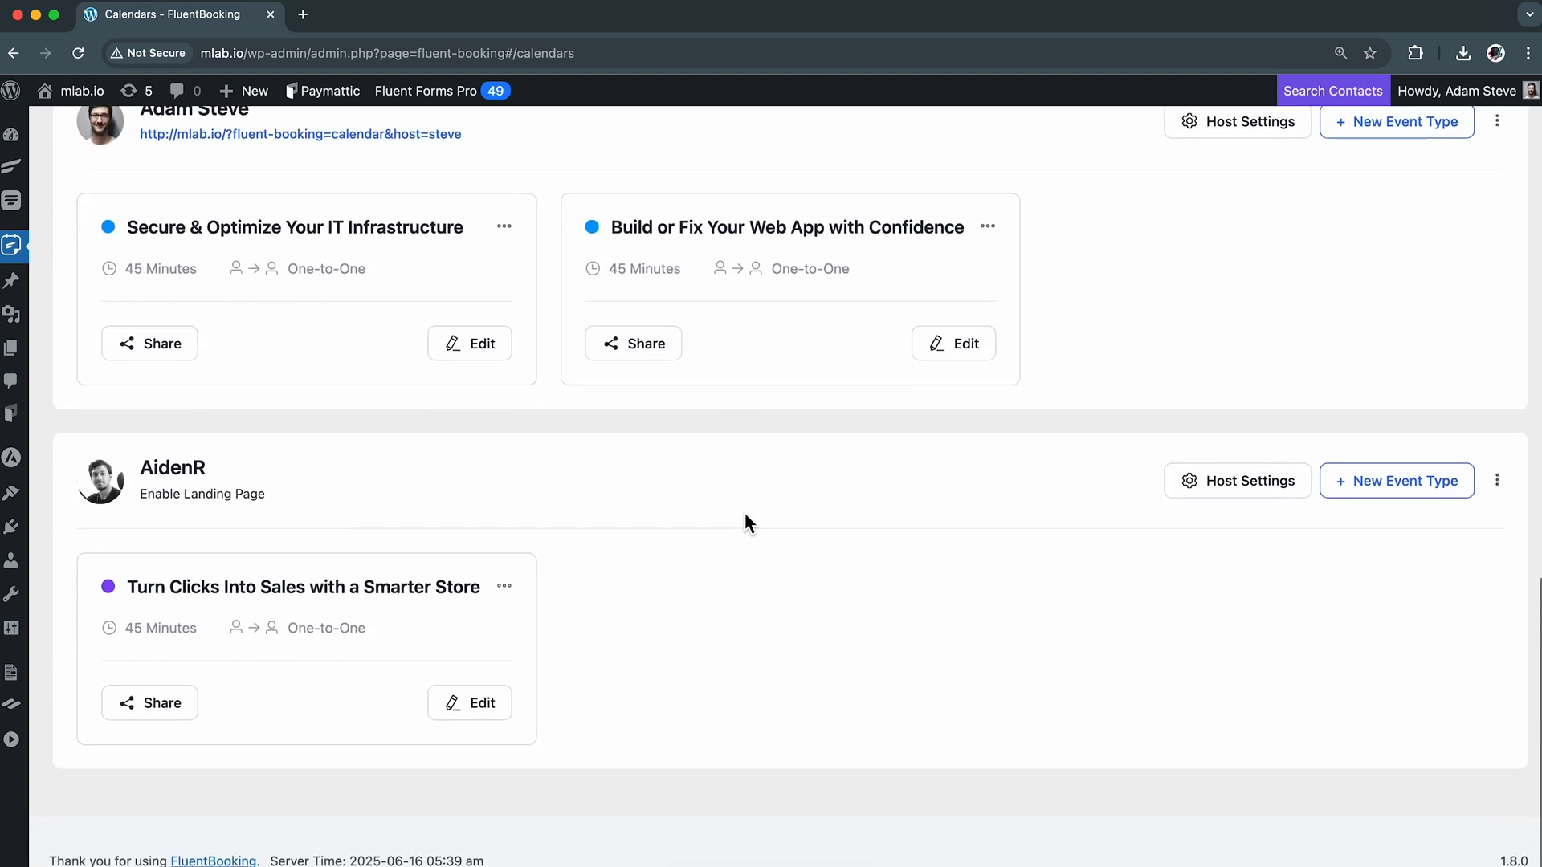
pyautogui.scroll(20, 745, 522)
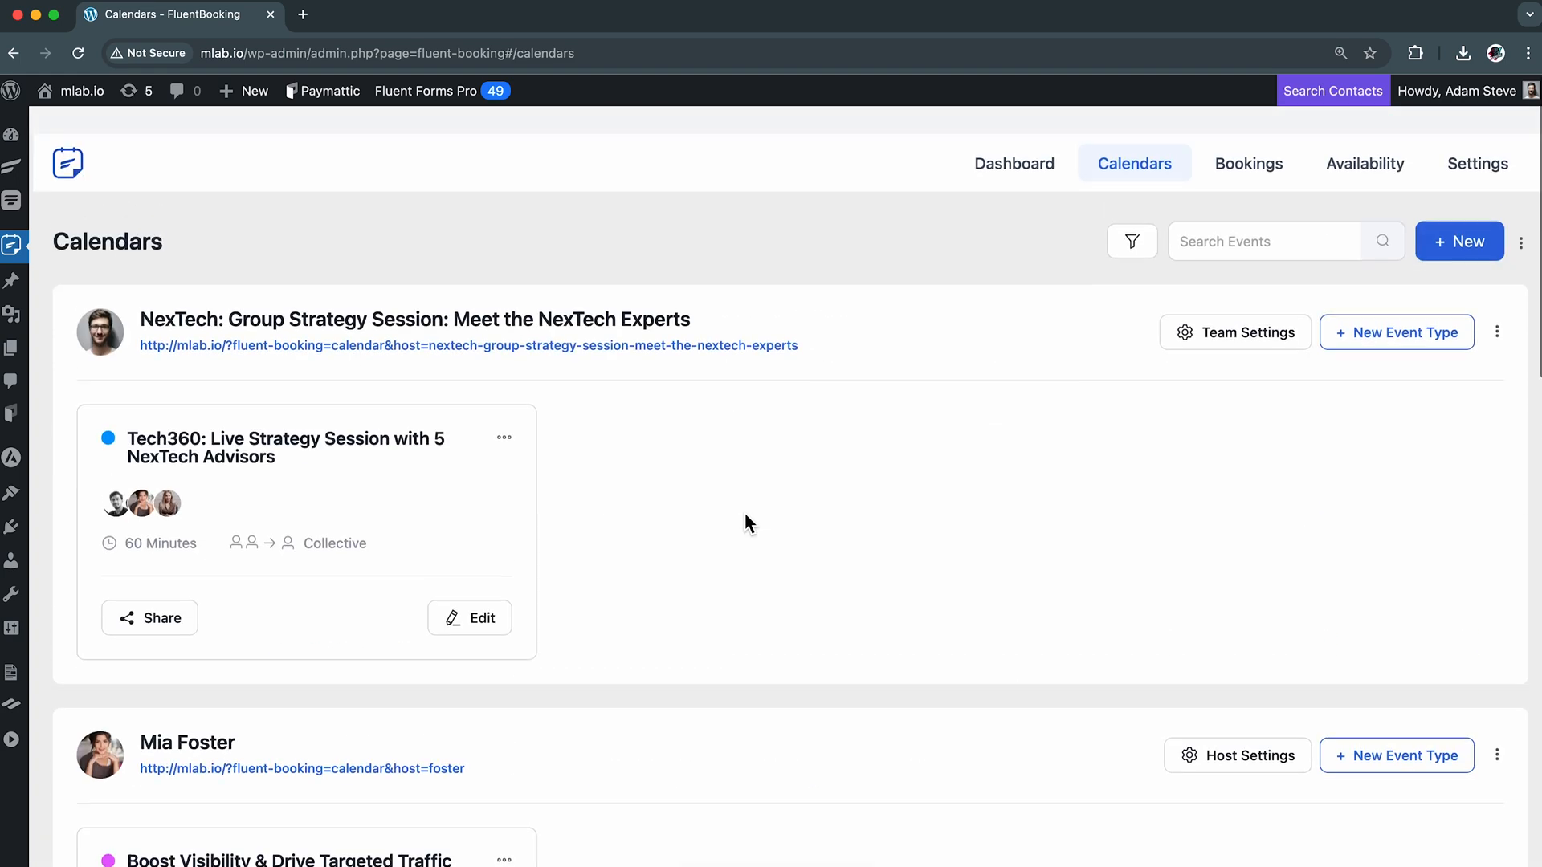
# Start adding a new calendar host, picking an available user and the One-to-One event type, and return to the calendars list
pyautogui.click(1459, 225)
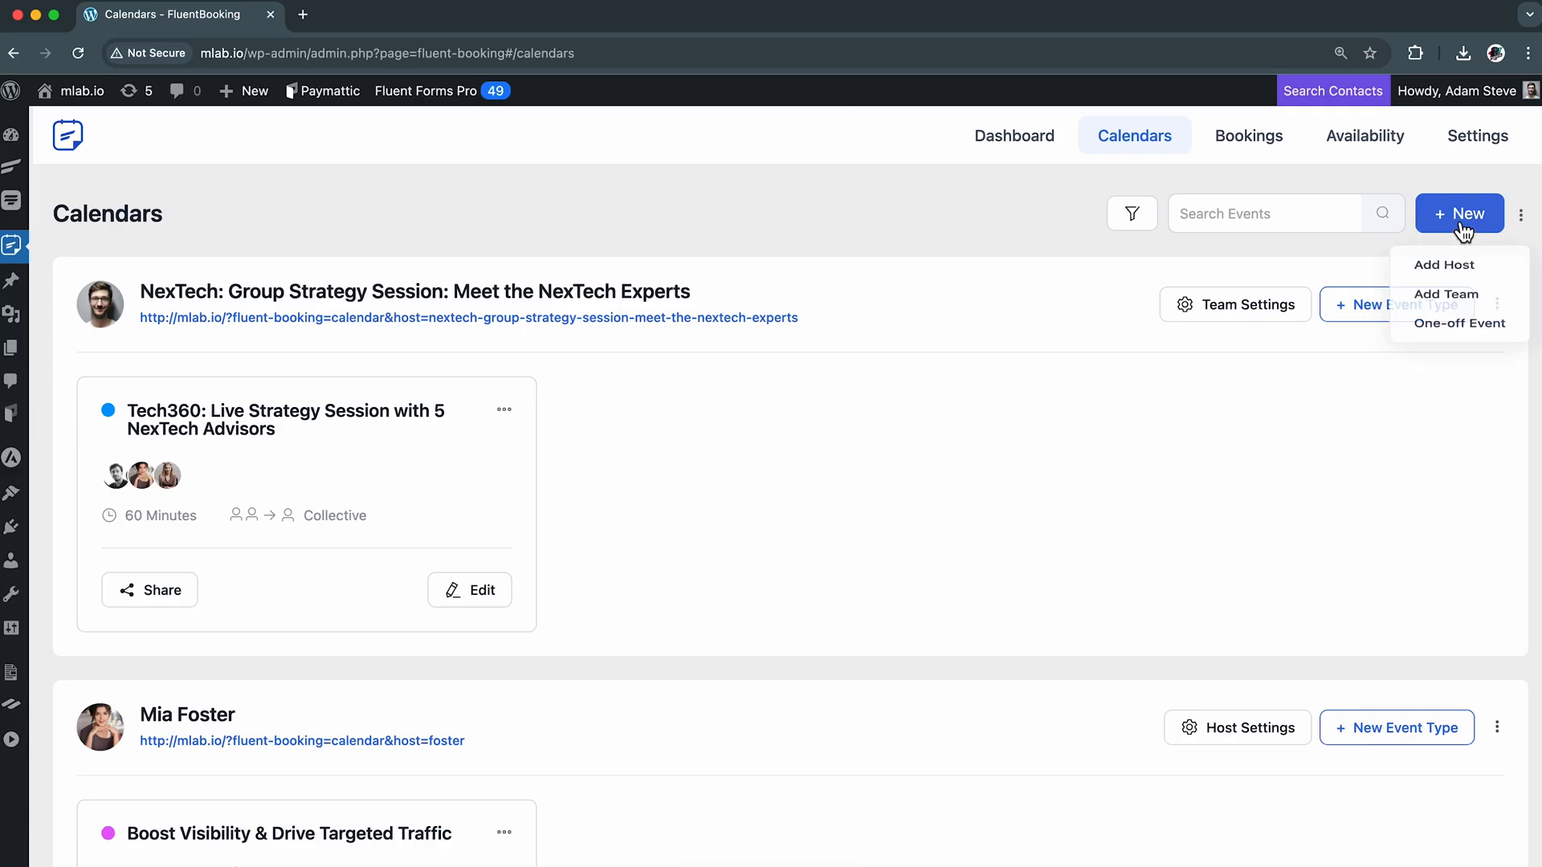
pyautogui.click(1464, 283)
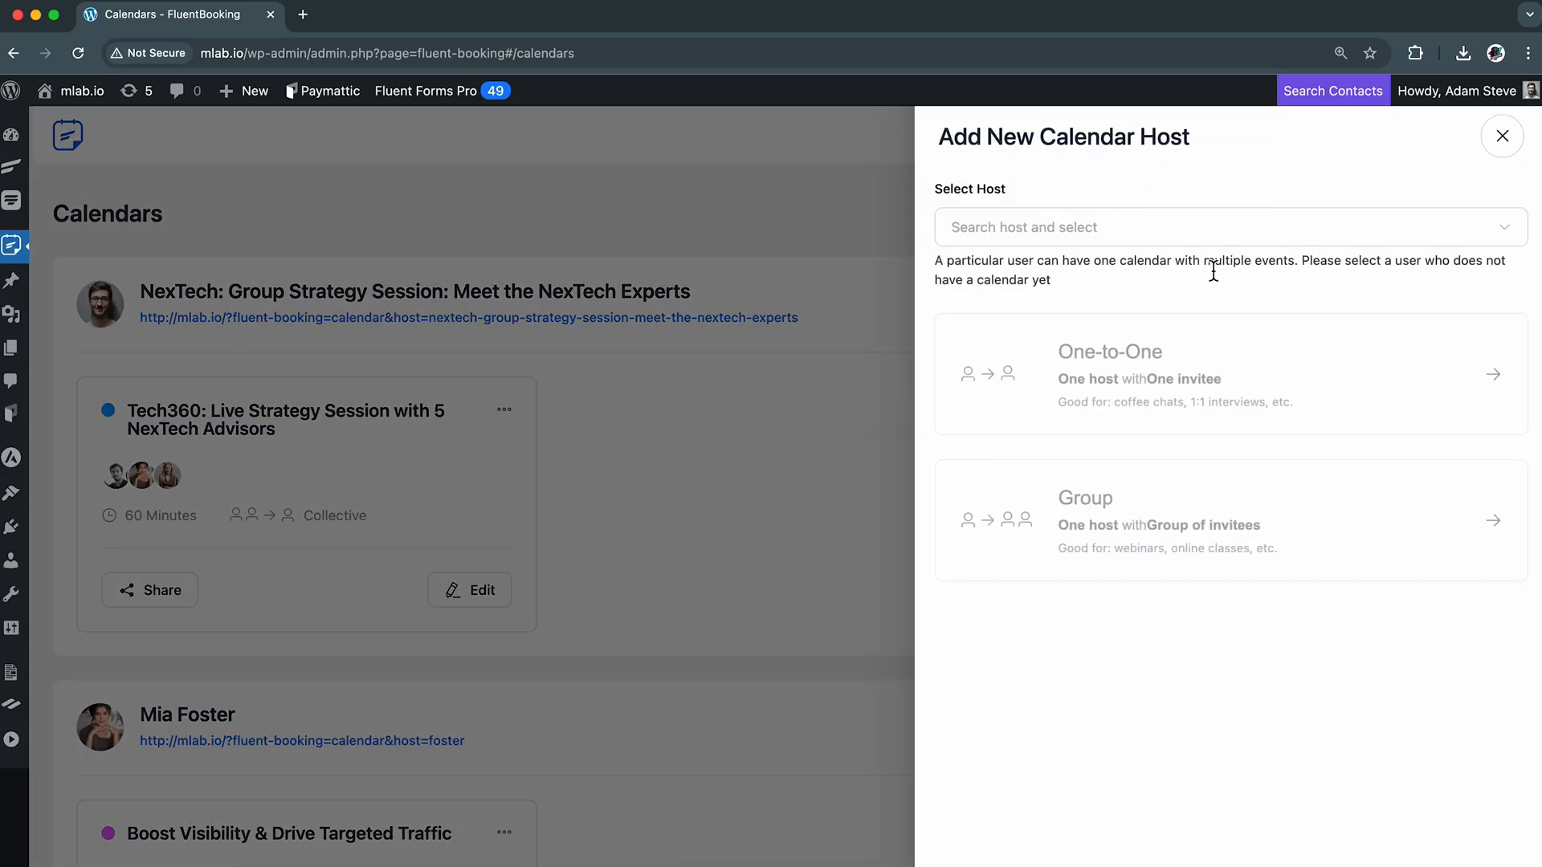
pyautogui.click(1250, 244)
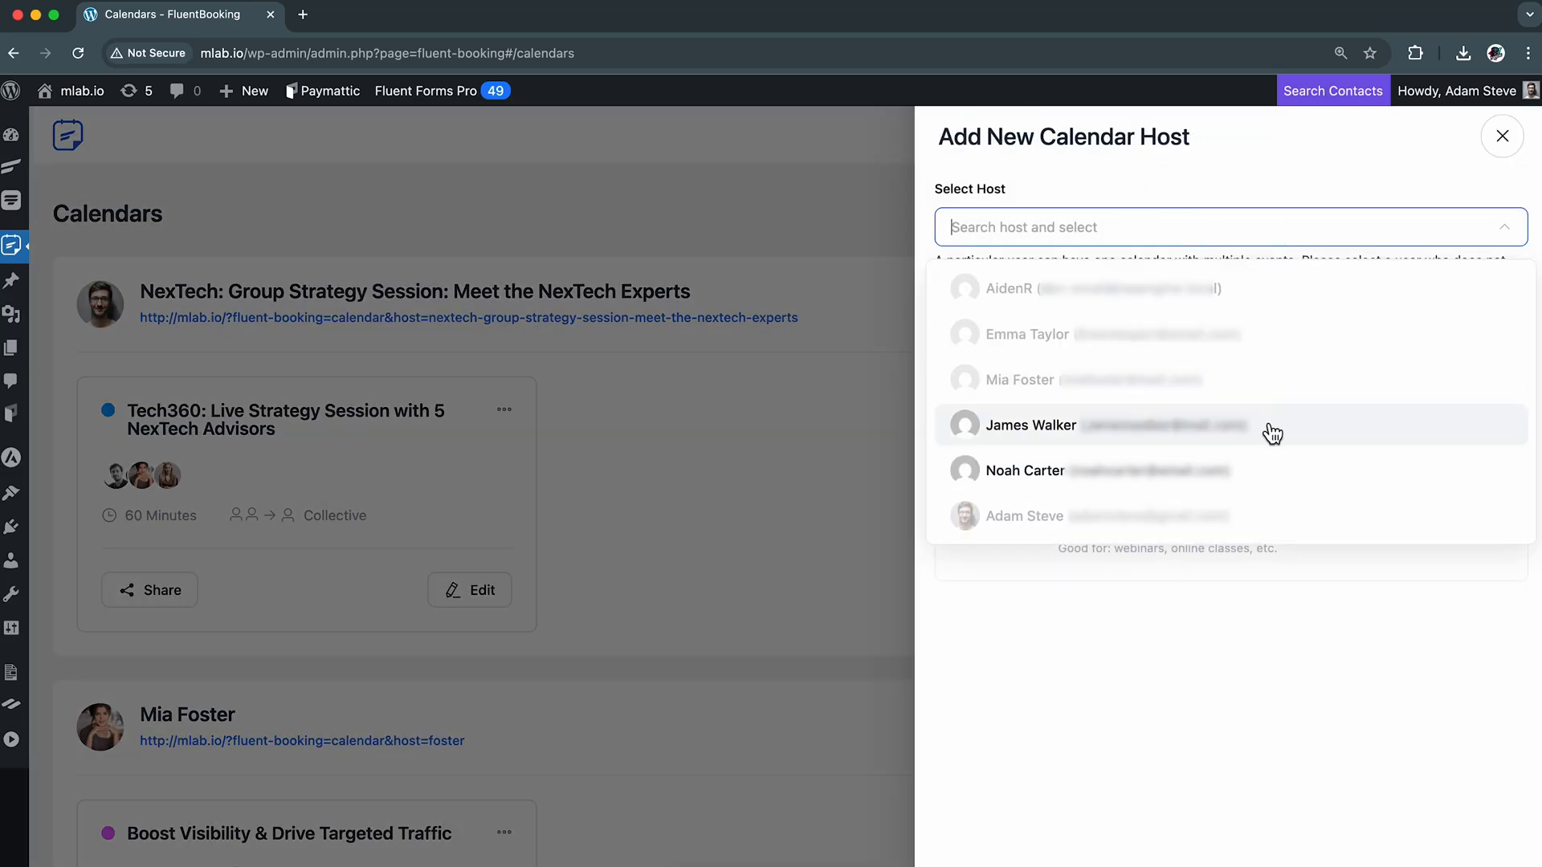
pyautogui.click(1273, 433)
pyautogui.click(1212, 389)
pyautogui.click(1133, 137)
# Open the "Boost Visibility & Drive Targeted Traffic" event for editing and enlarge its description box
pyautogui.scroll(-7, 769, 591)
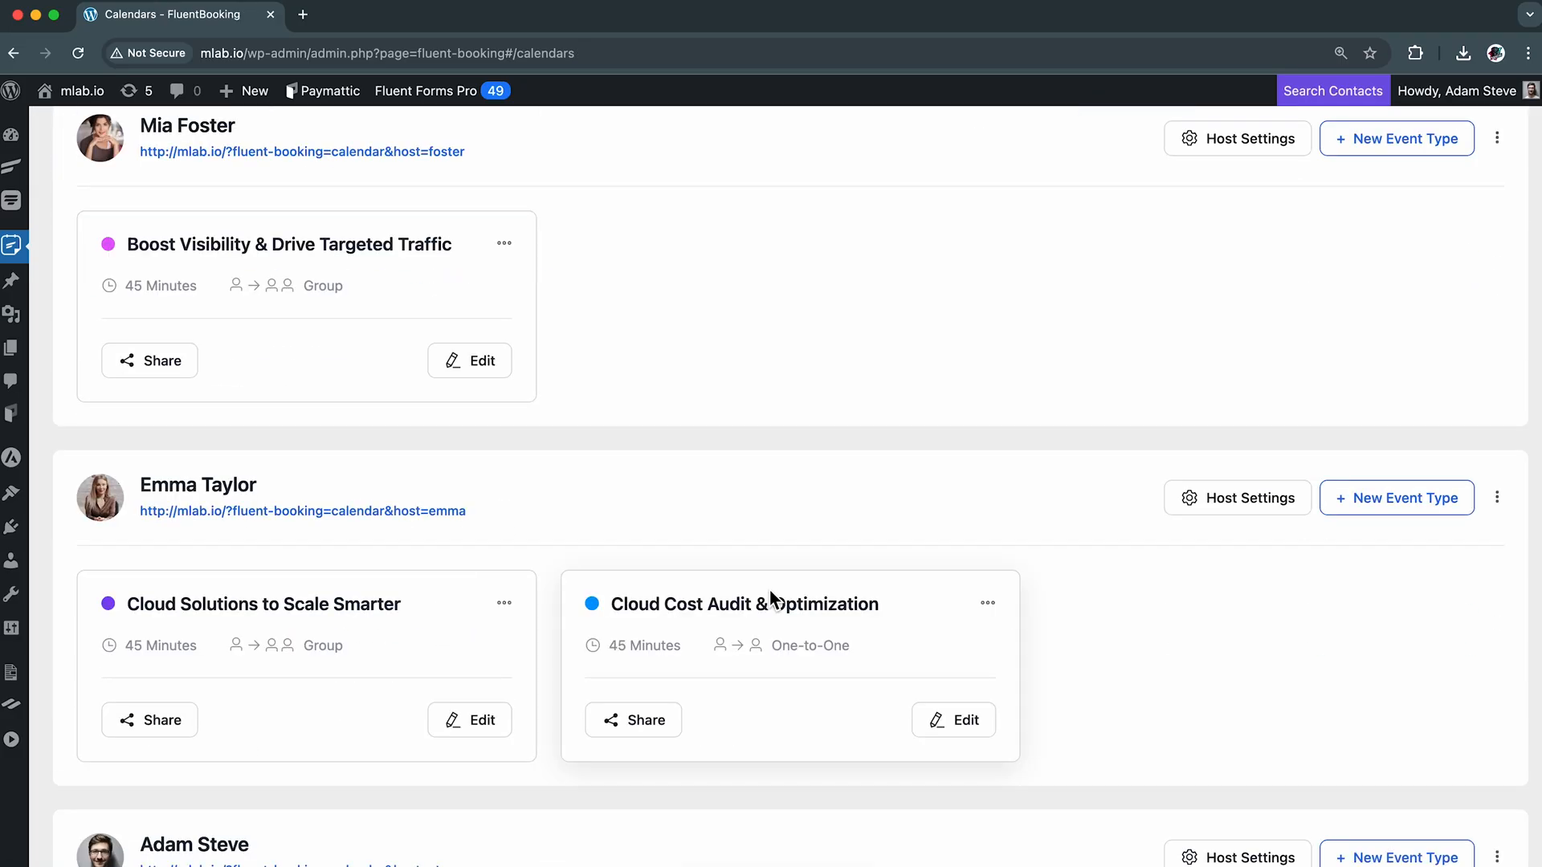
pyautogui.click(487, 365)
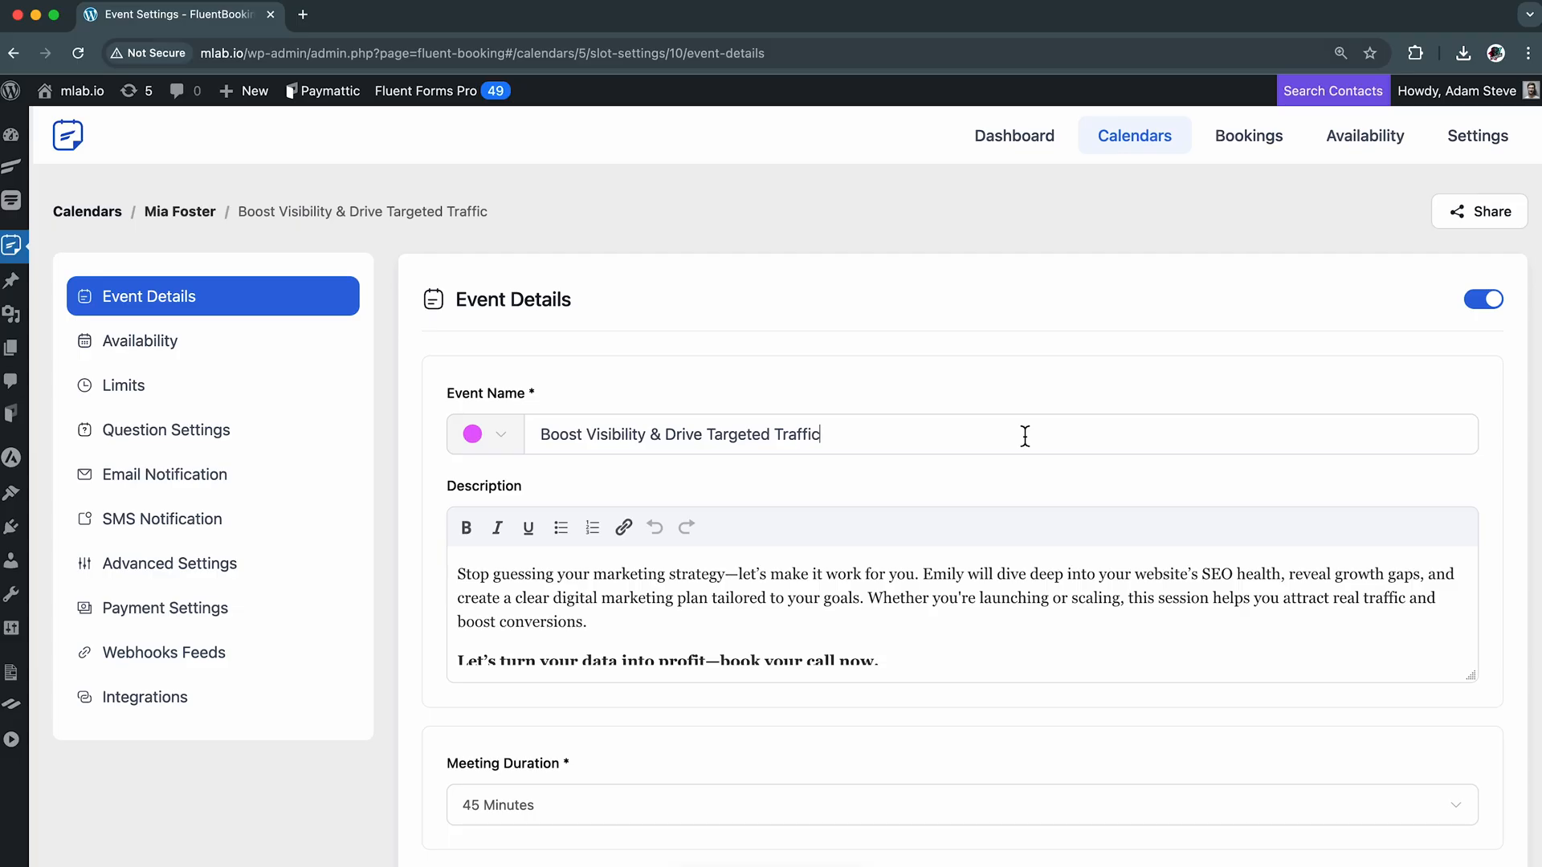
pyautogui.moveTo(1472, 688); pyautogui.dragTo(1470, 737)
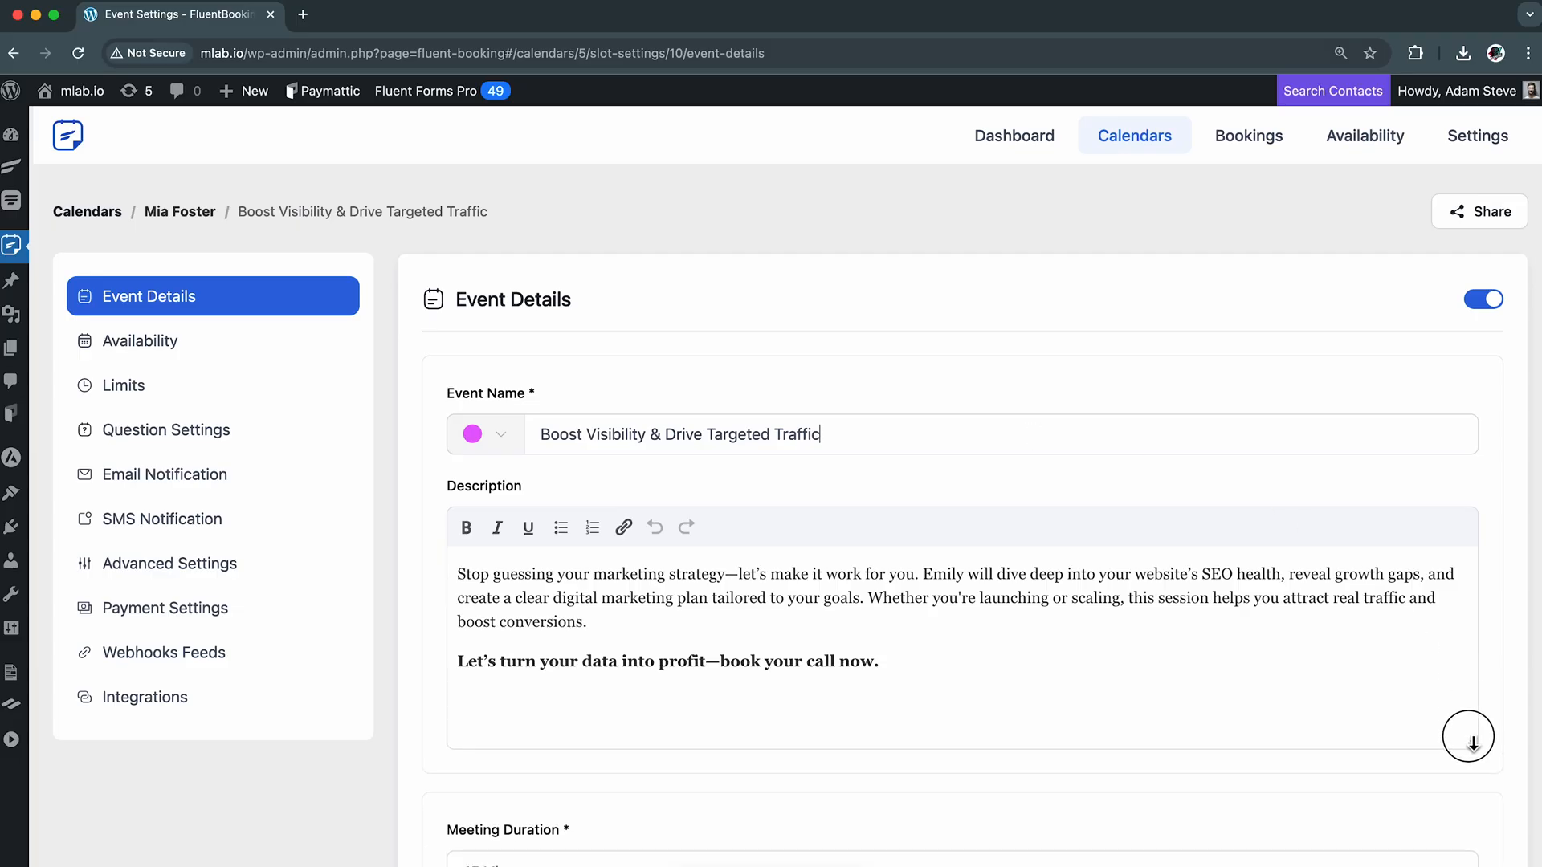
# Select 45 Minutes as the event's meeting duration
pyautogui.scroll(-5, 1012, 655)
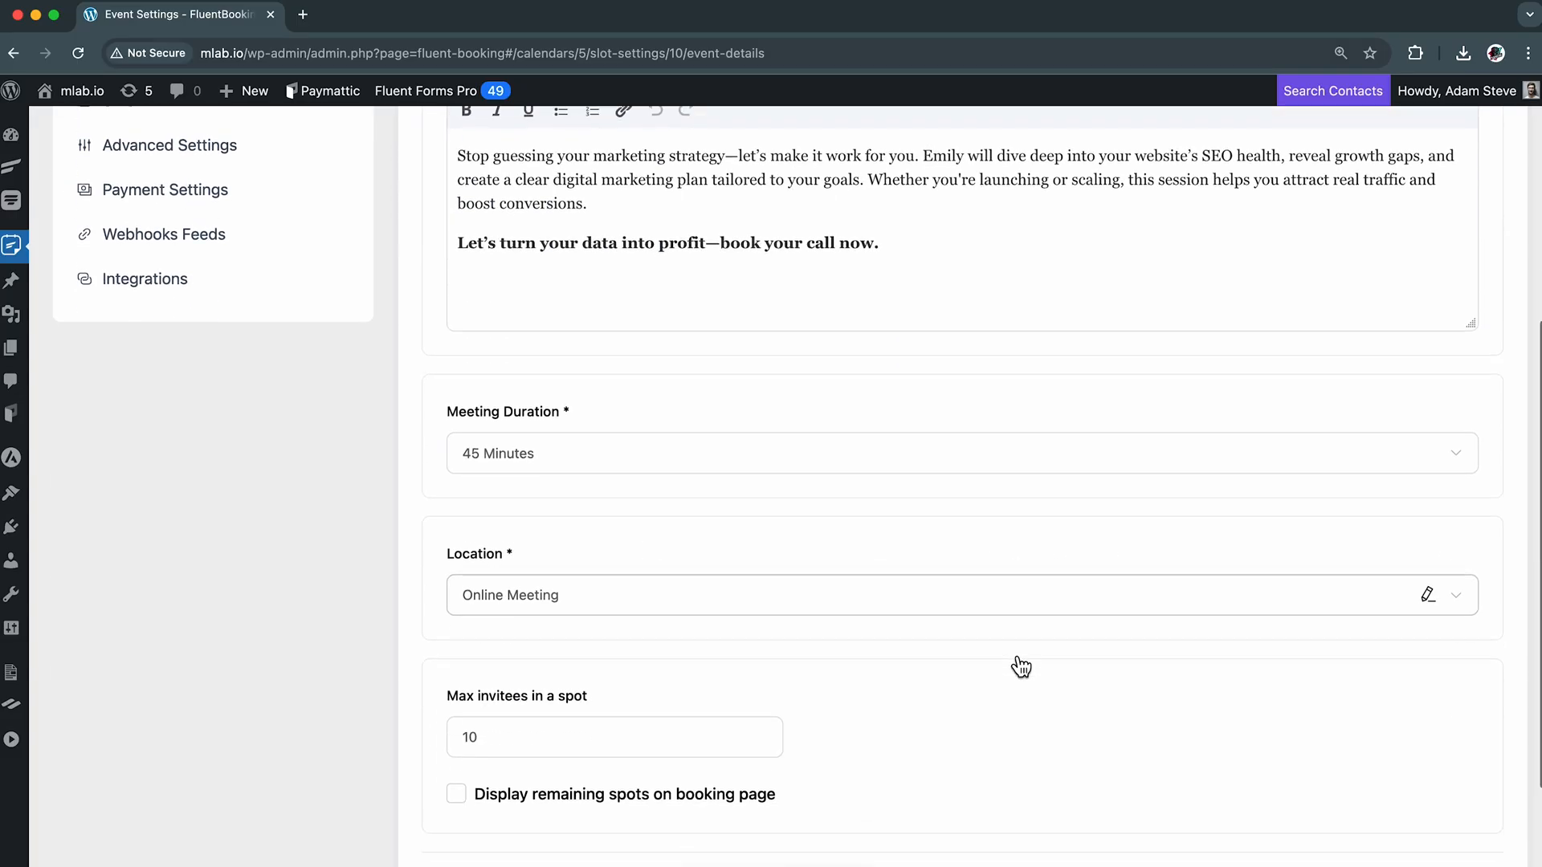
pyautogui.click(1255, 469)
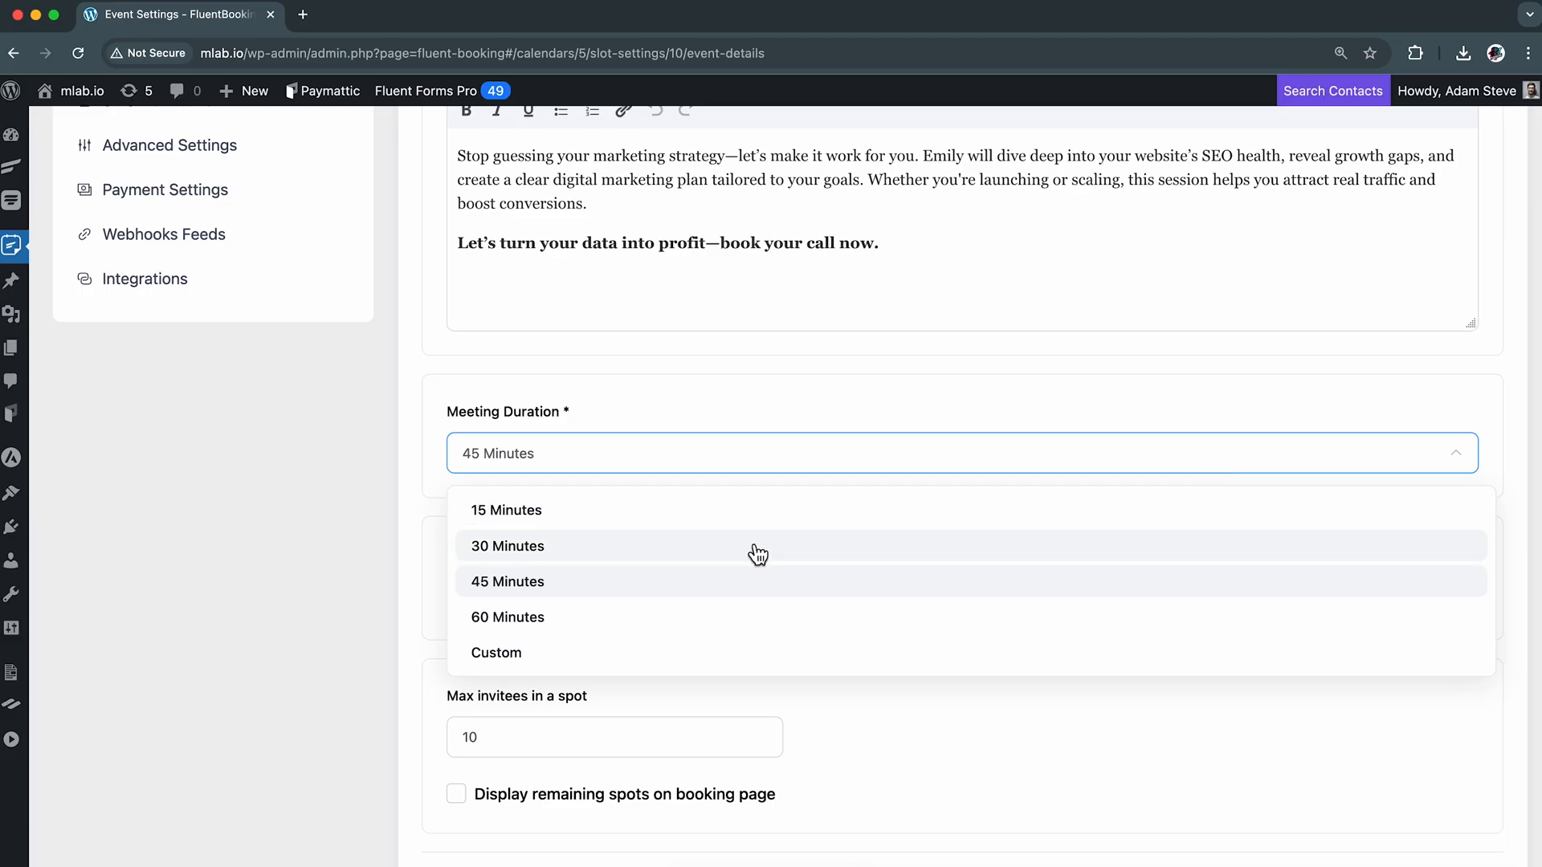
pyautogui.click(721, 590)
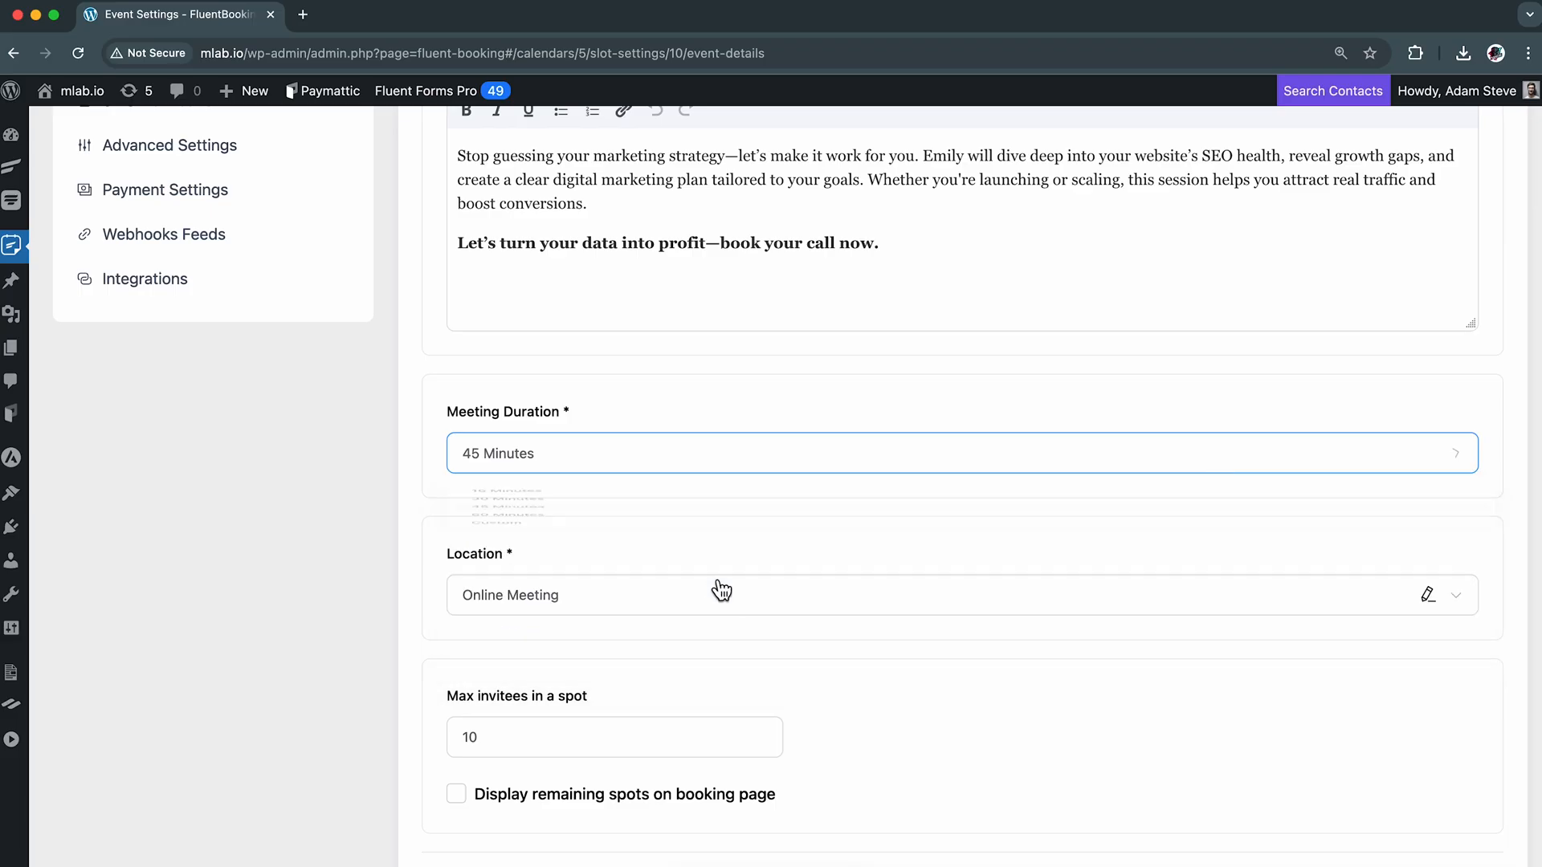
# Examine the location options offered for the event, from conferencing and in-person to phone, online and custom
pyautogui.click(1092, 619)
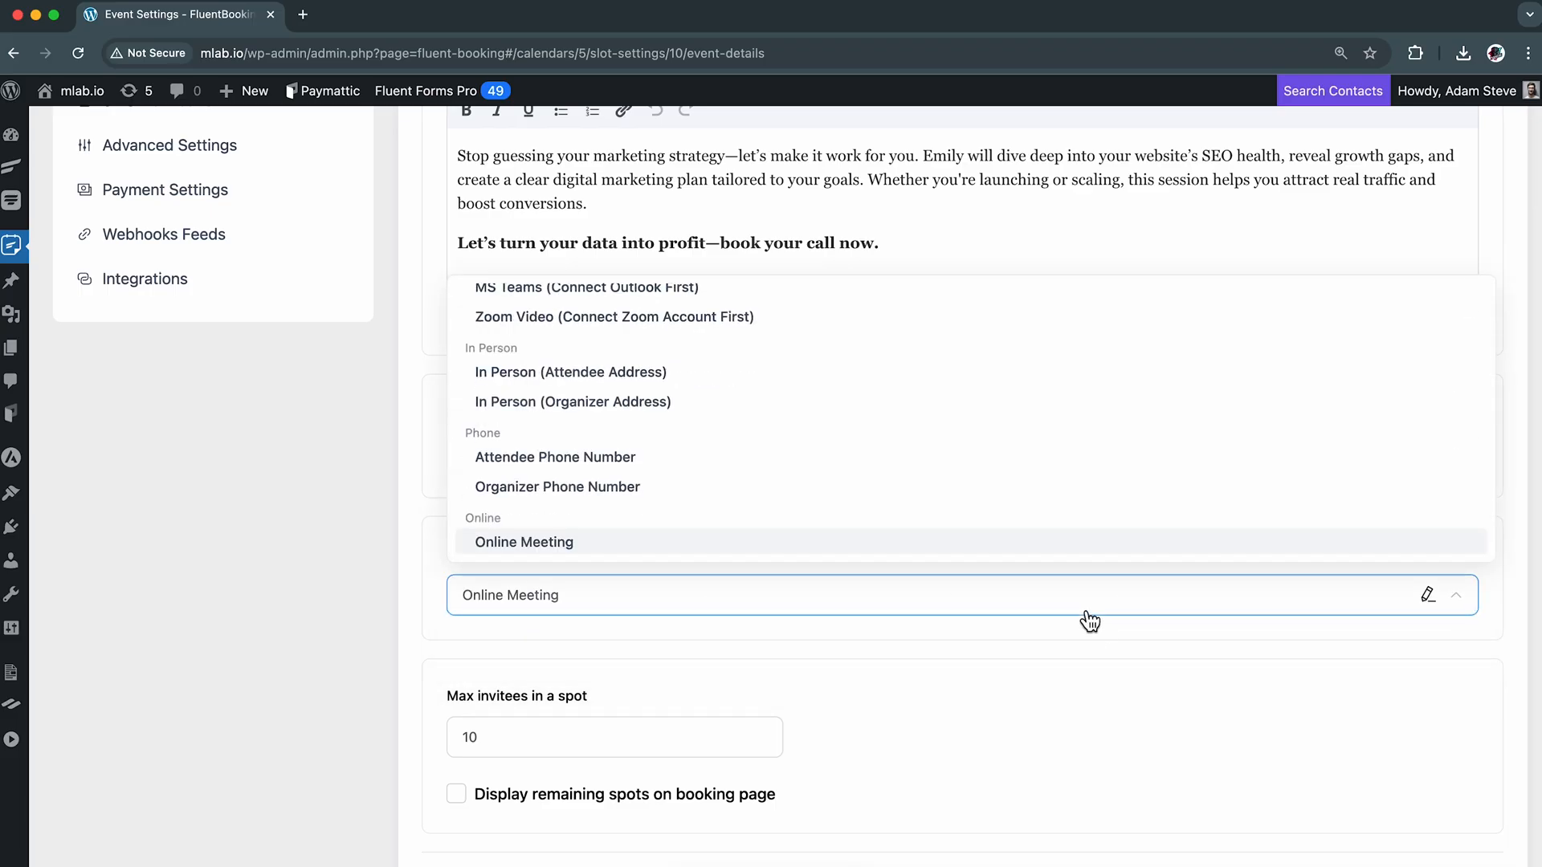
pyautogui.scroll(1, 1033, 386)
pyautogui.scroll(-2, 1037, 387)
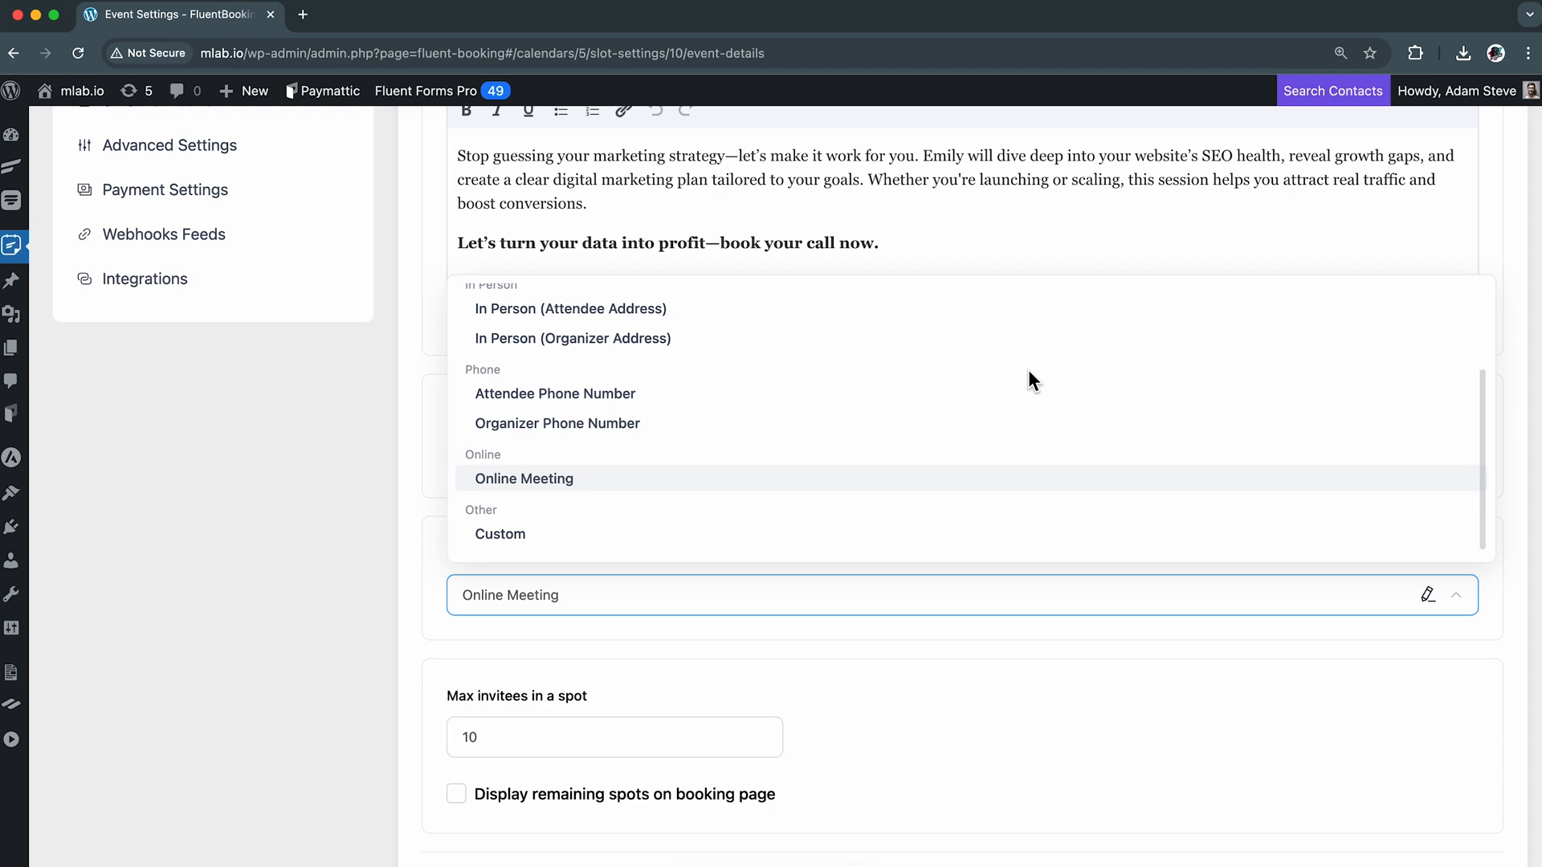
pyautogui.scroll(-1, 1030, 371)
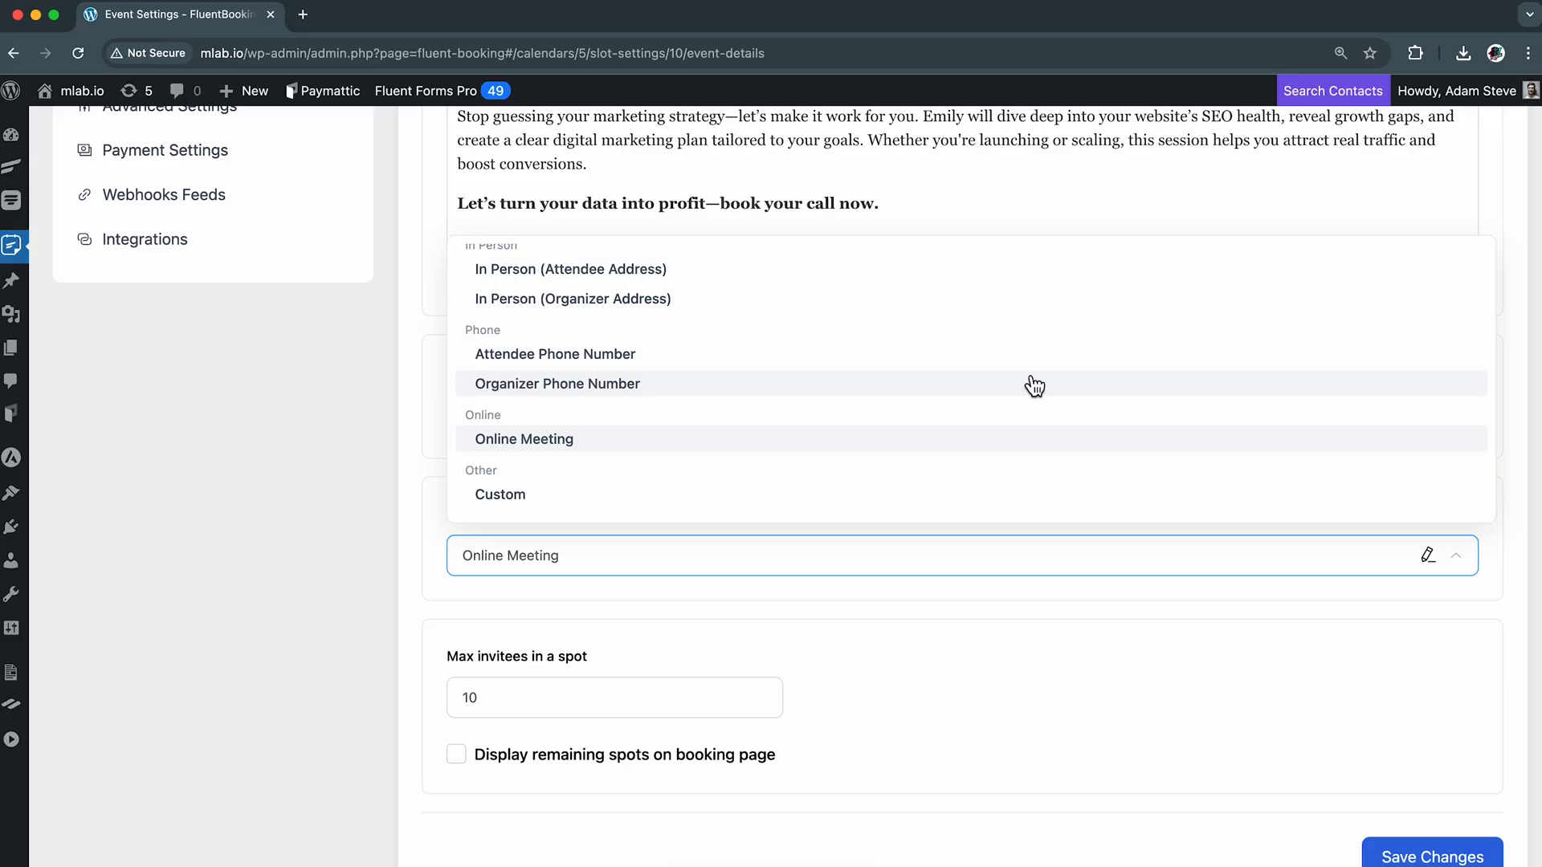
pyautogui.scroll(2, 1035, 386)
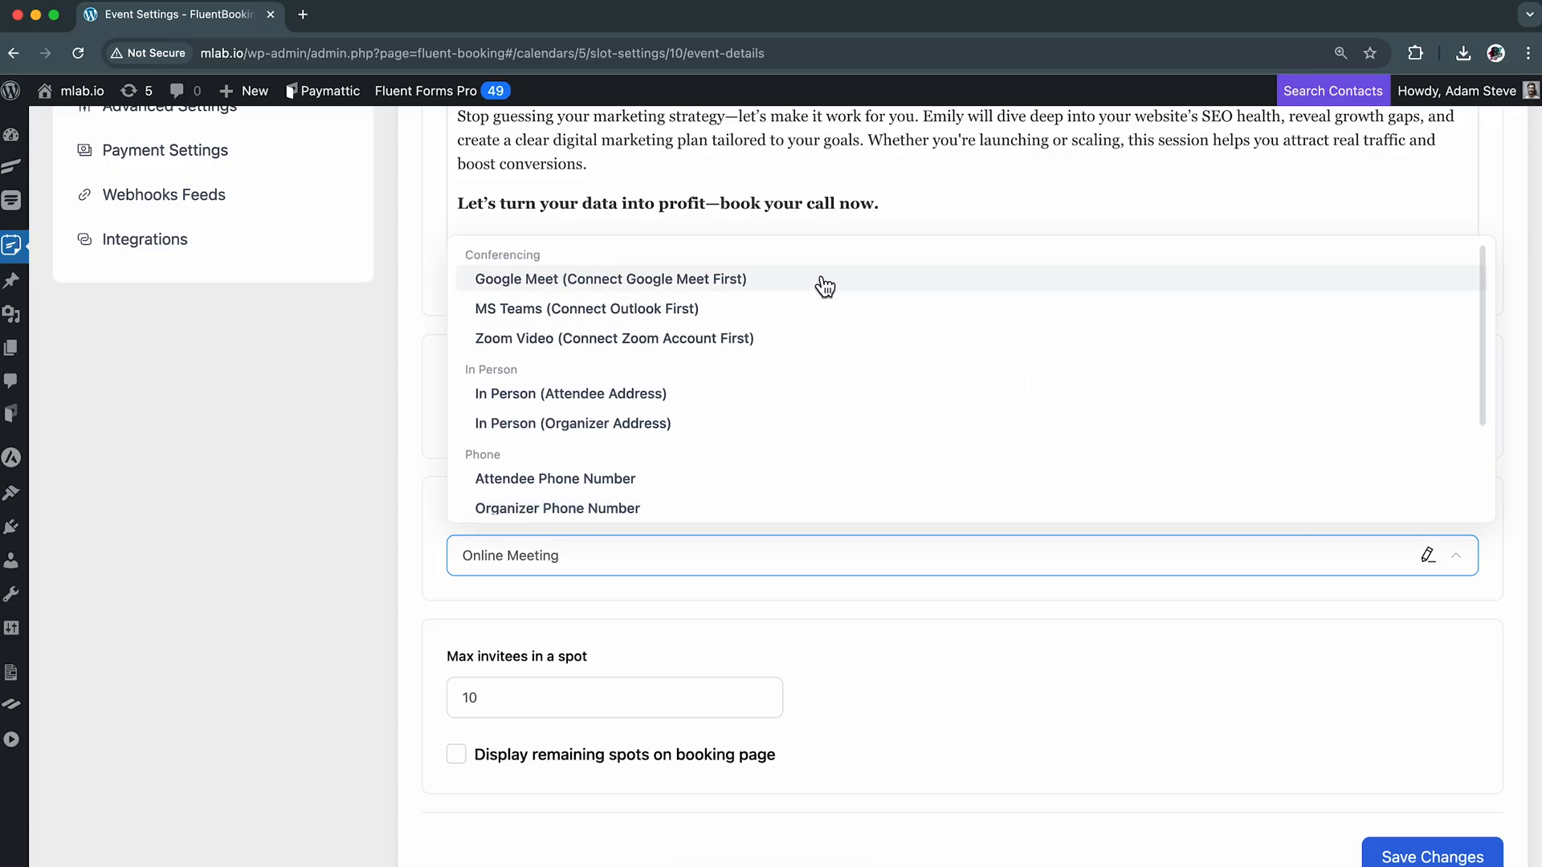
pyautogui.scroll(-2, 998, 441)
pyautogui.scroll(-1, 998, 441)
pyautogui.click(964, 447)
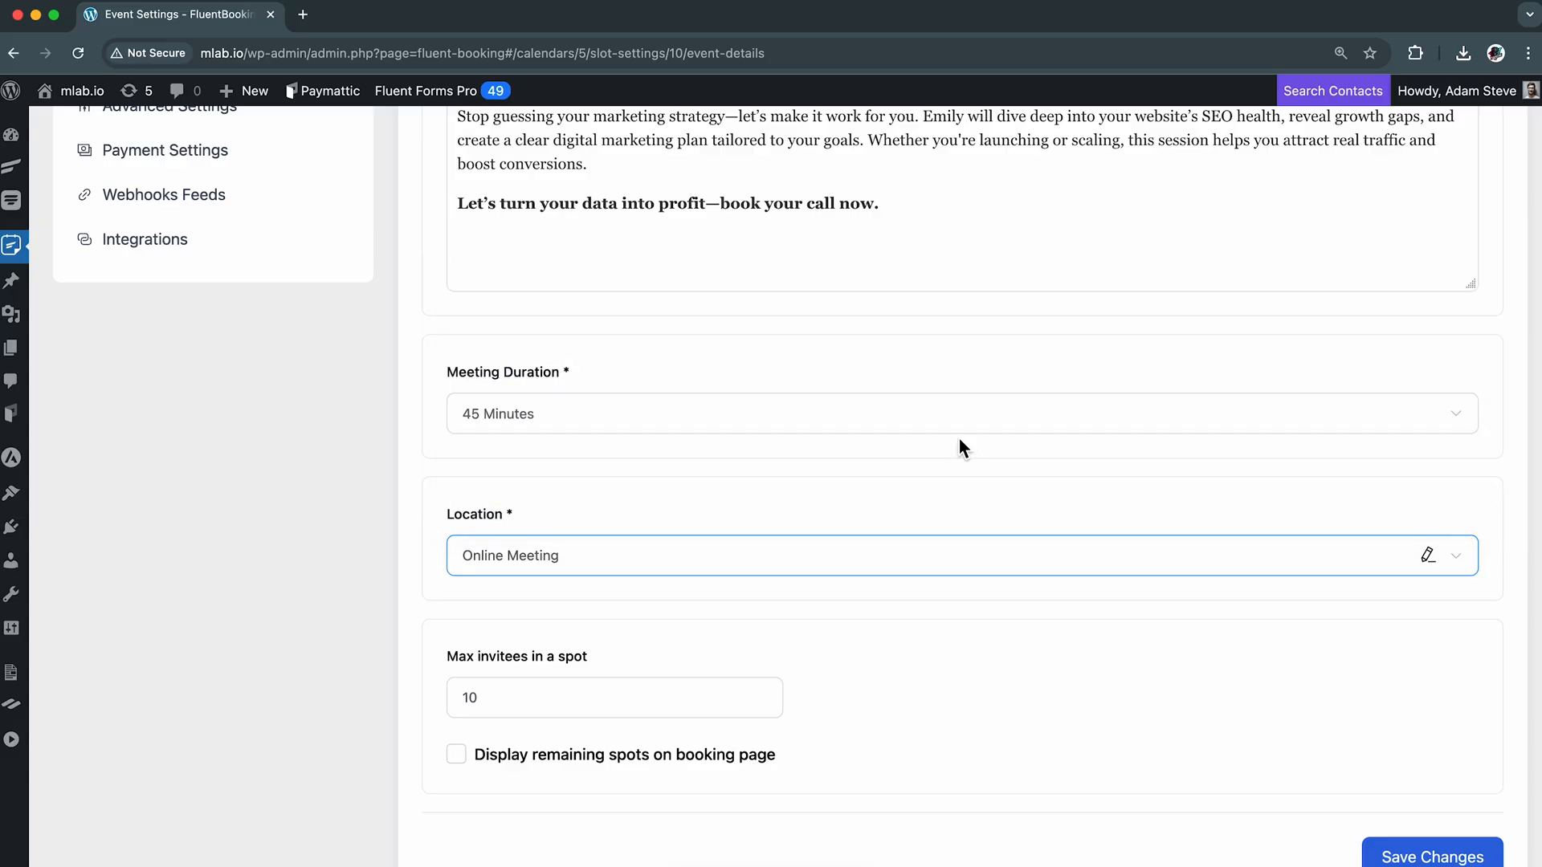
# Try changing the event's location to In Person (Organizer Address) and cancel the location description
pyautogui.click(1014, 560)
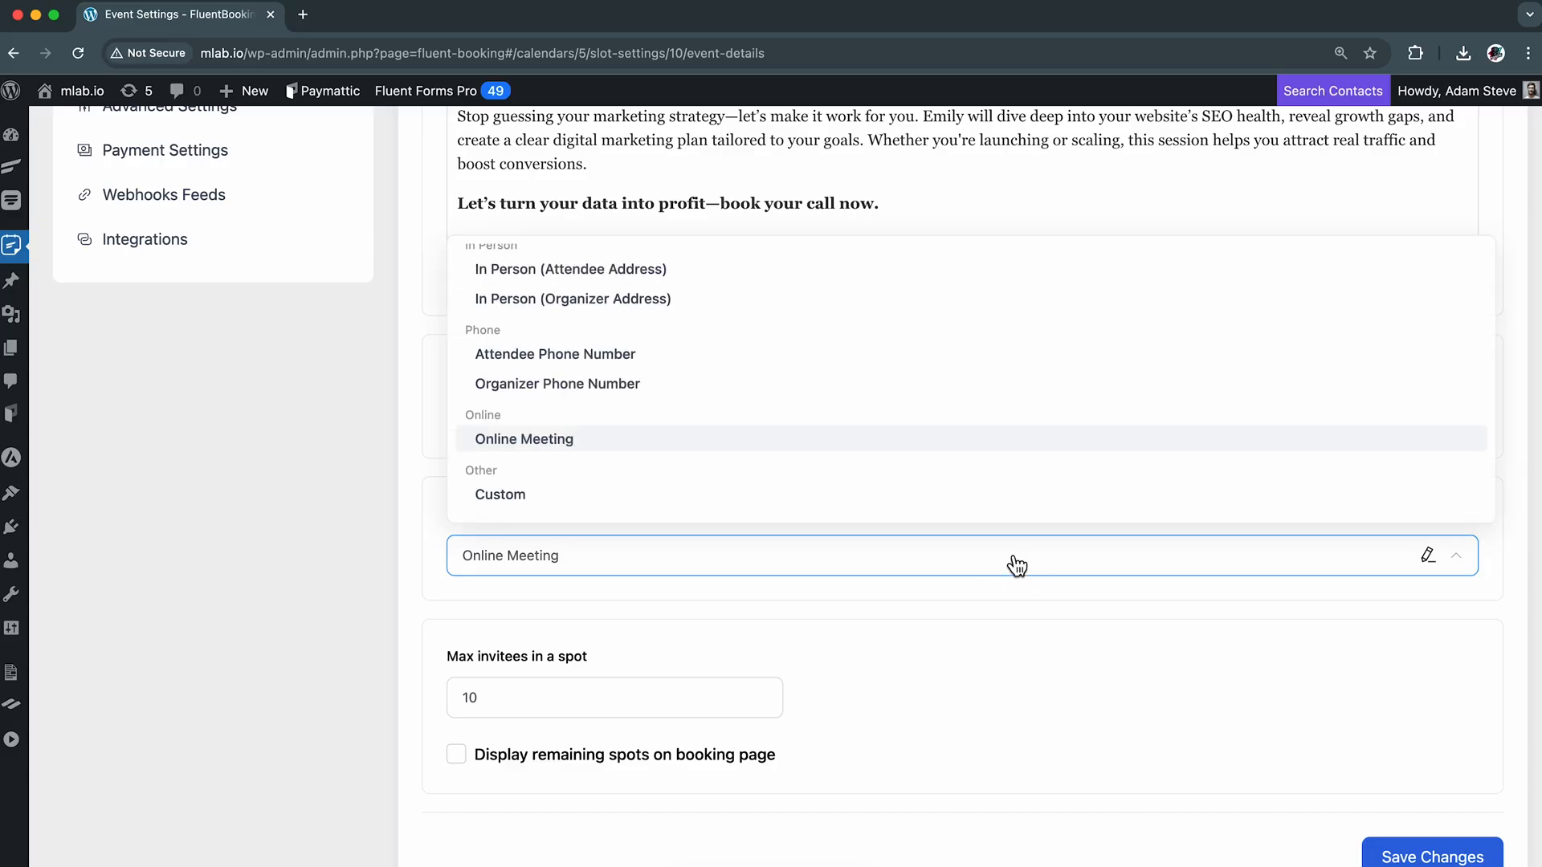
pyautogui.scroll(2, 929, 417)
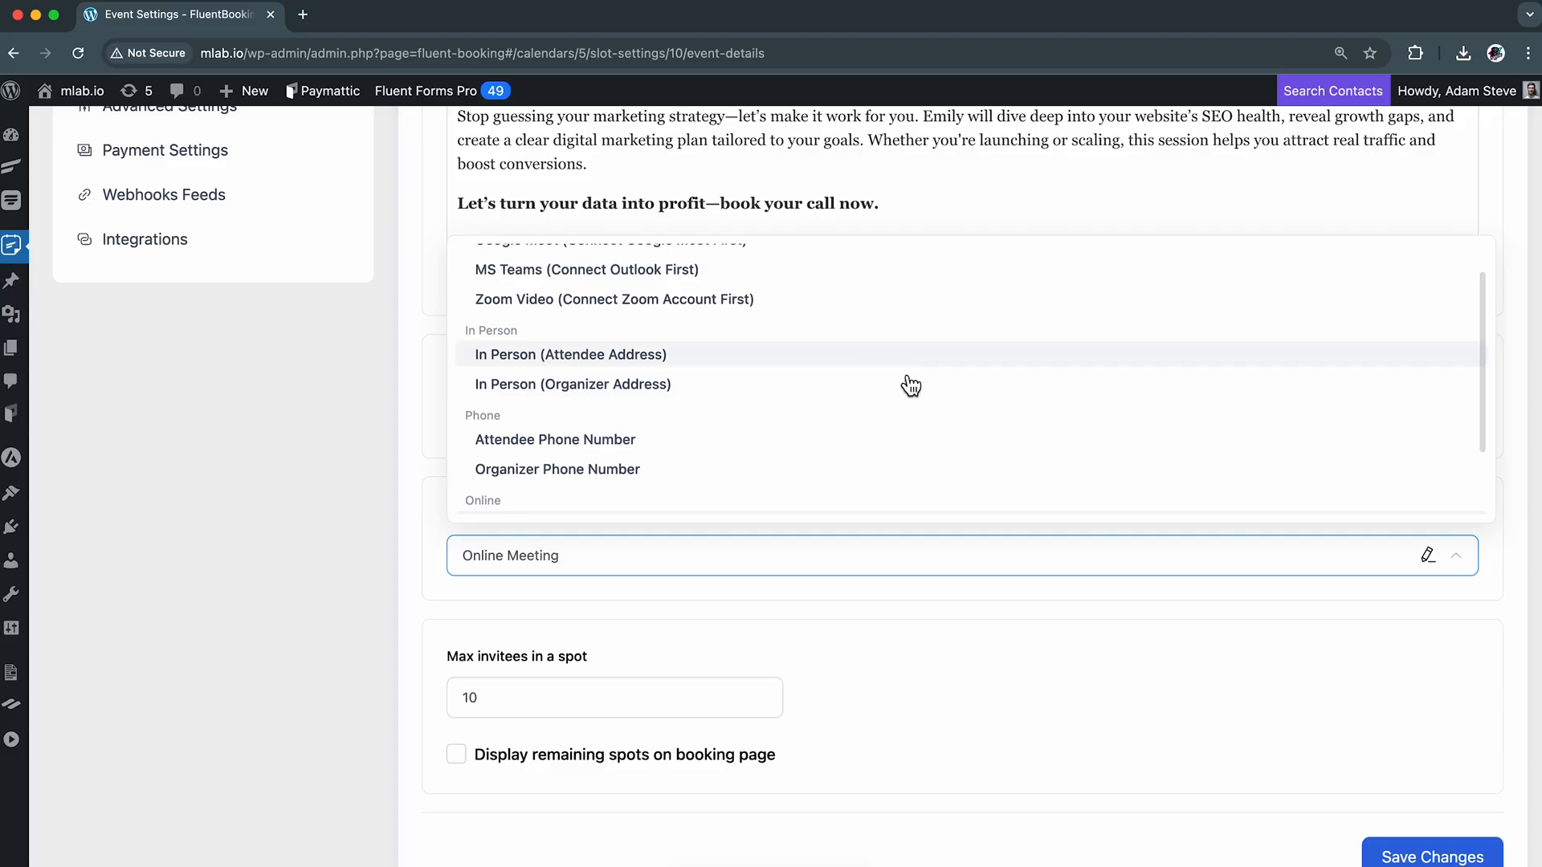
pyautogui.click(910, 394)
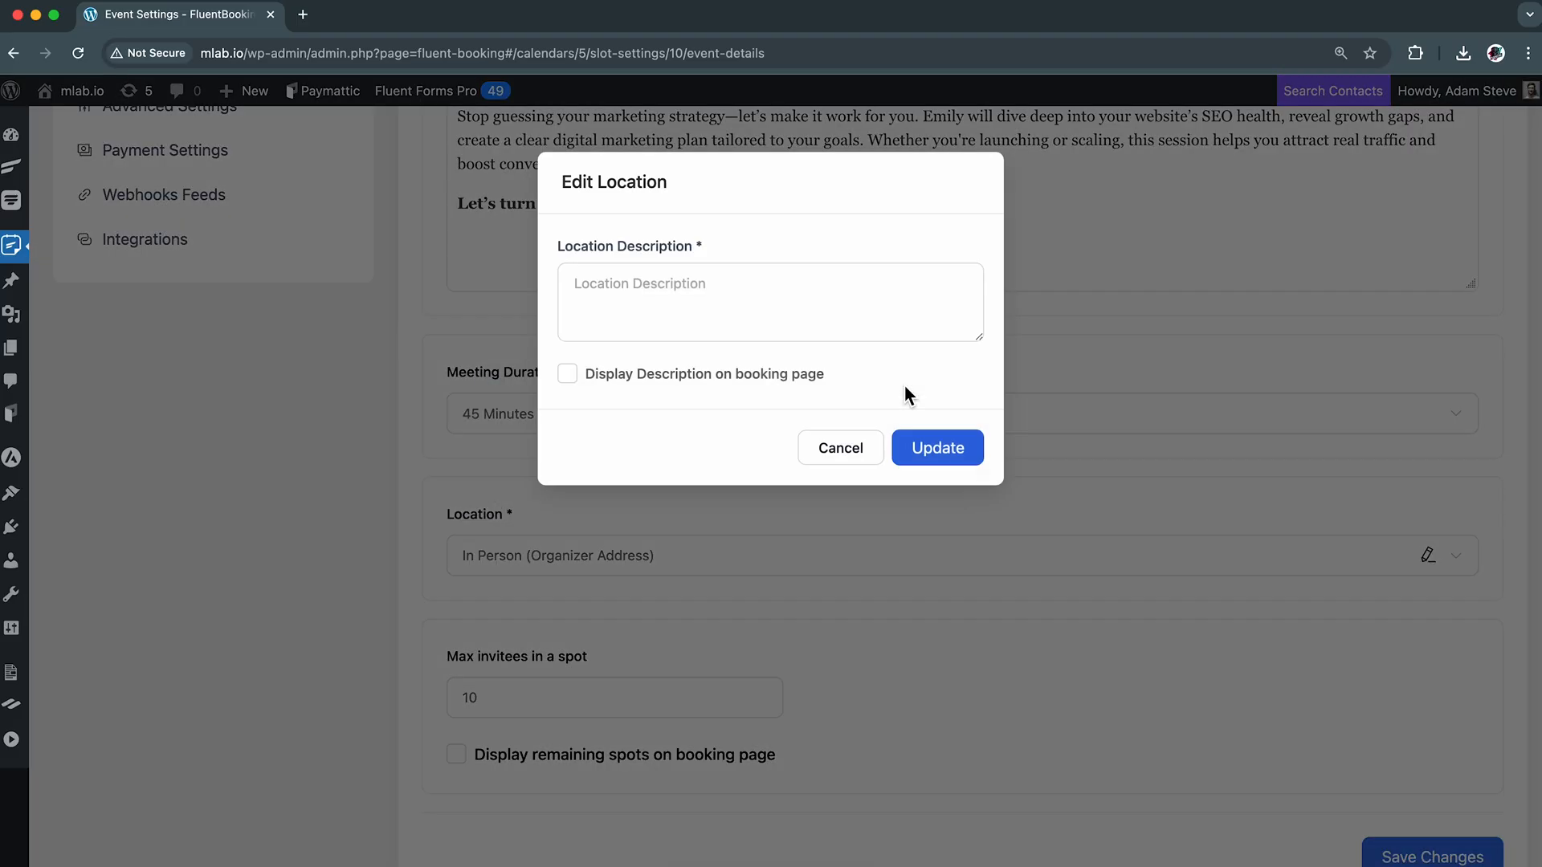
pyautogui.click(838, 448)
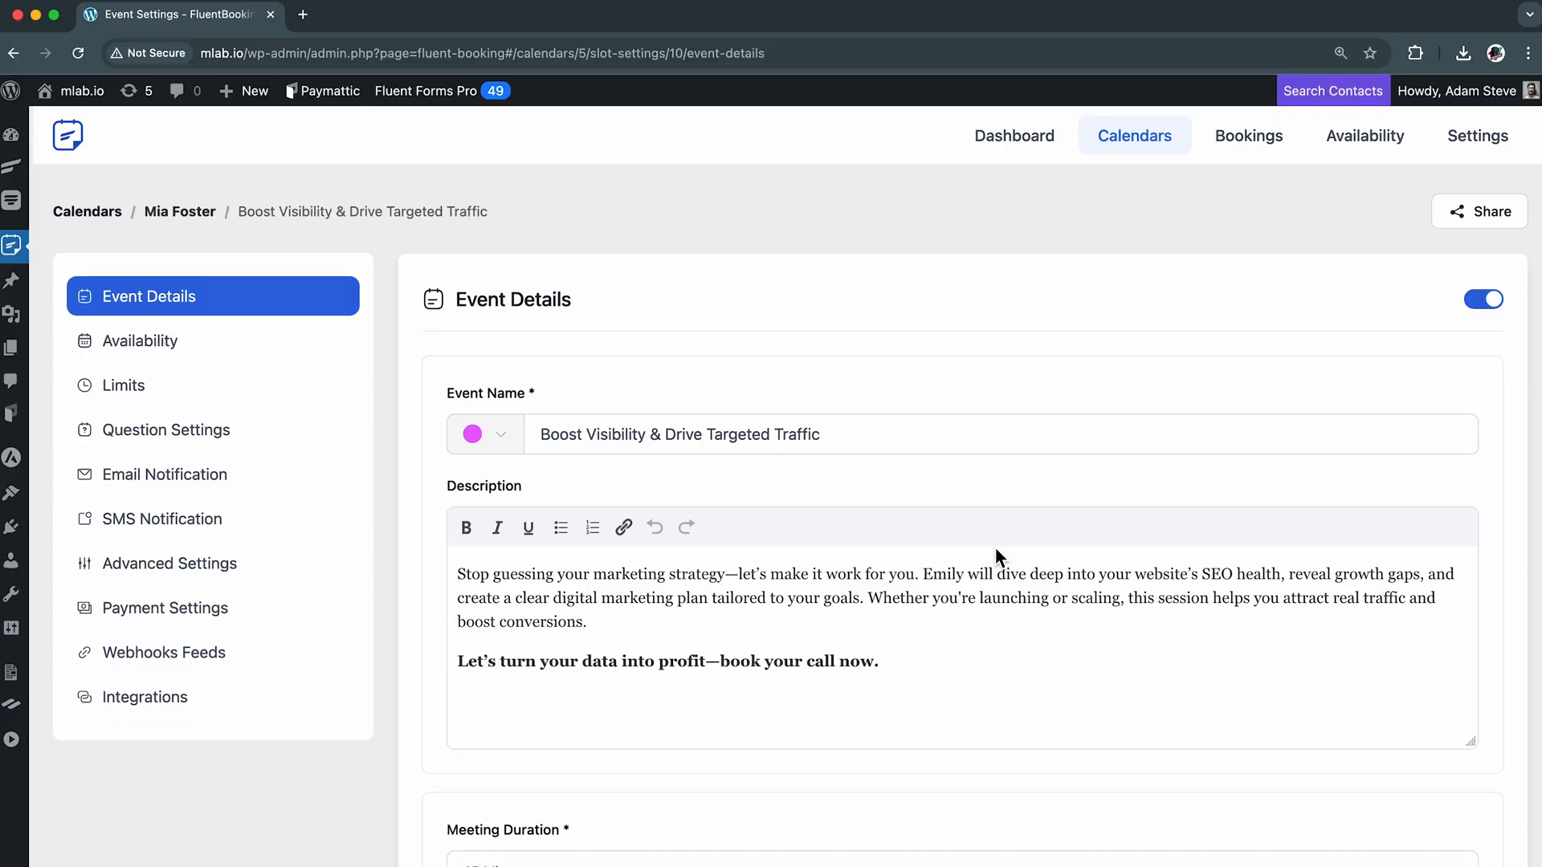
# Add a required text question "What is your biggest marketing or visibility challenge right now?" to the event's booking questions and save the changes
pyautogui.click(287, 434)
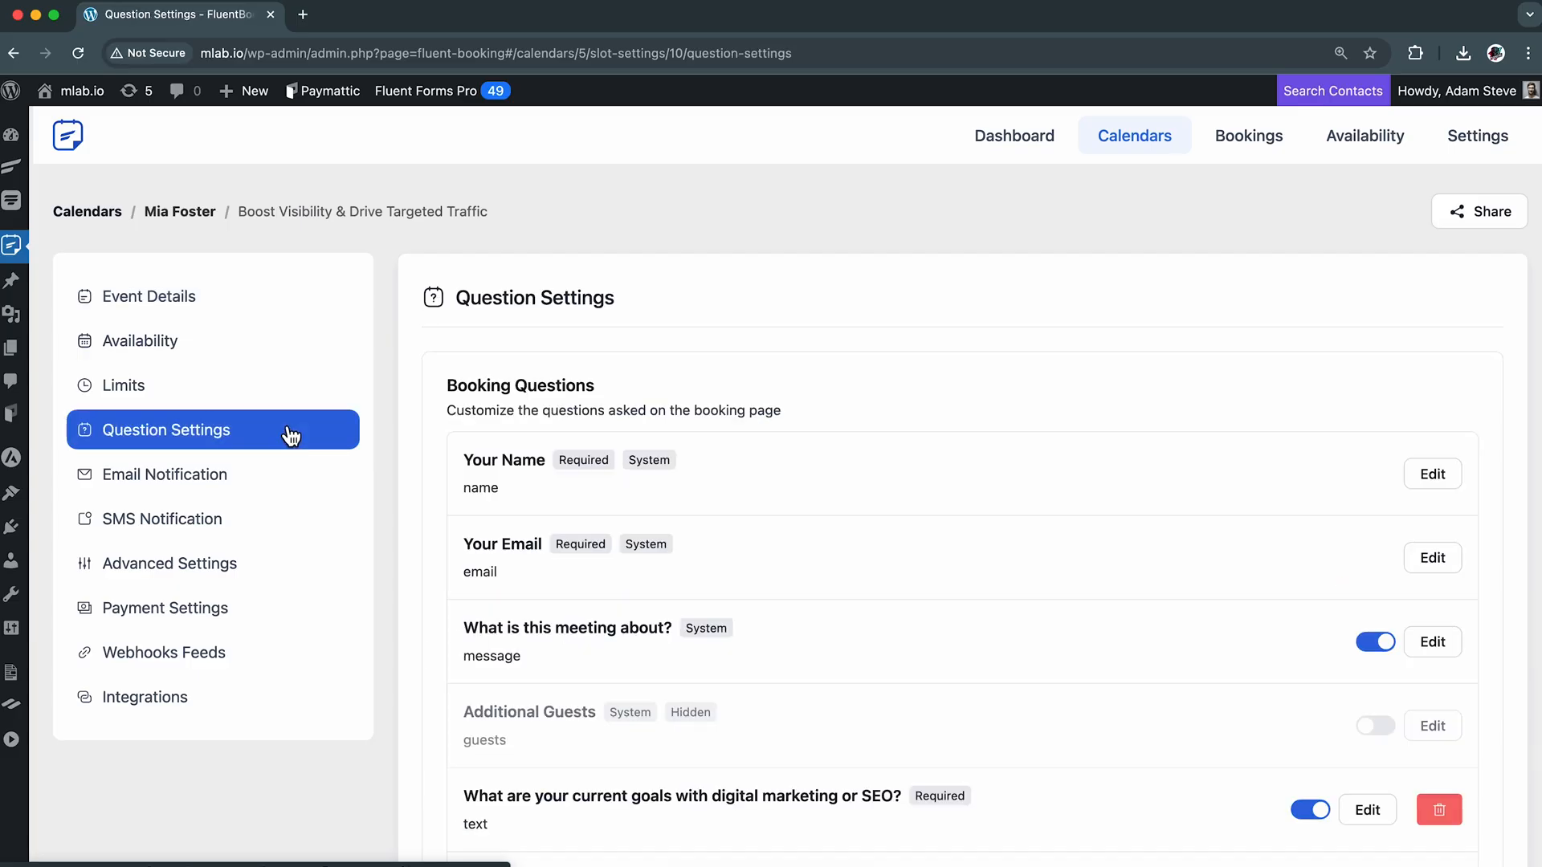
pyautogui.scroll(-5, 922, 520)
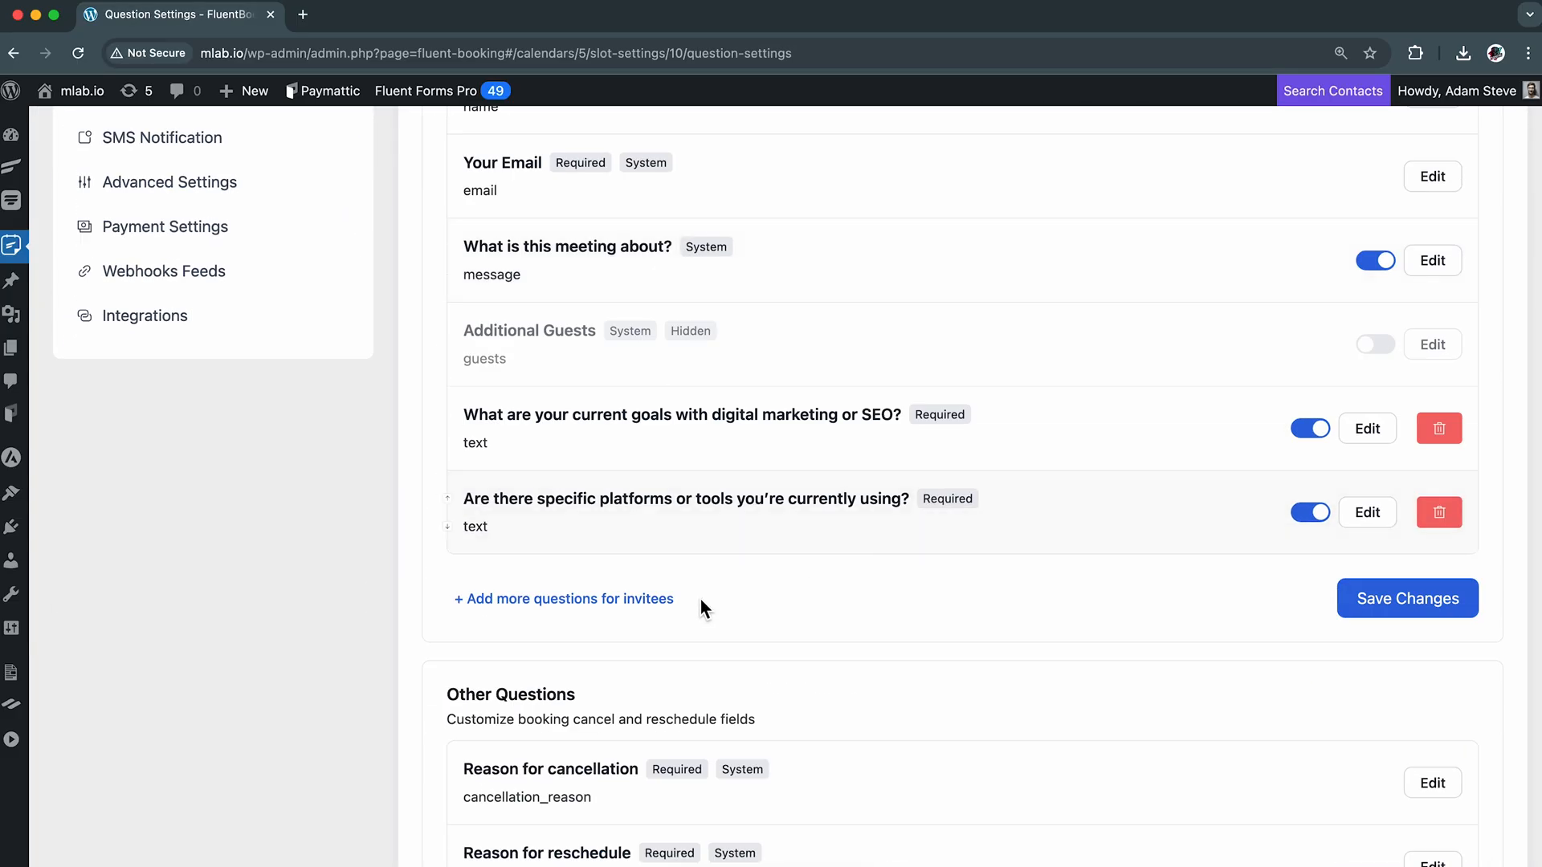
pyautogui.click(568, 600)
pyautogui.click(778, 378)
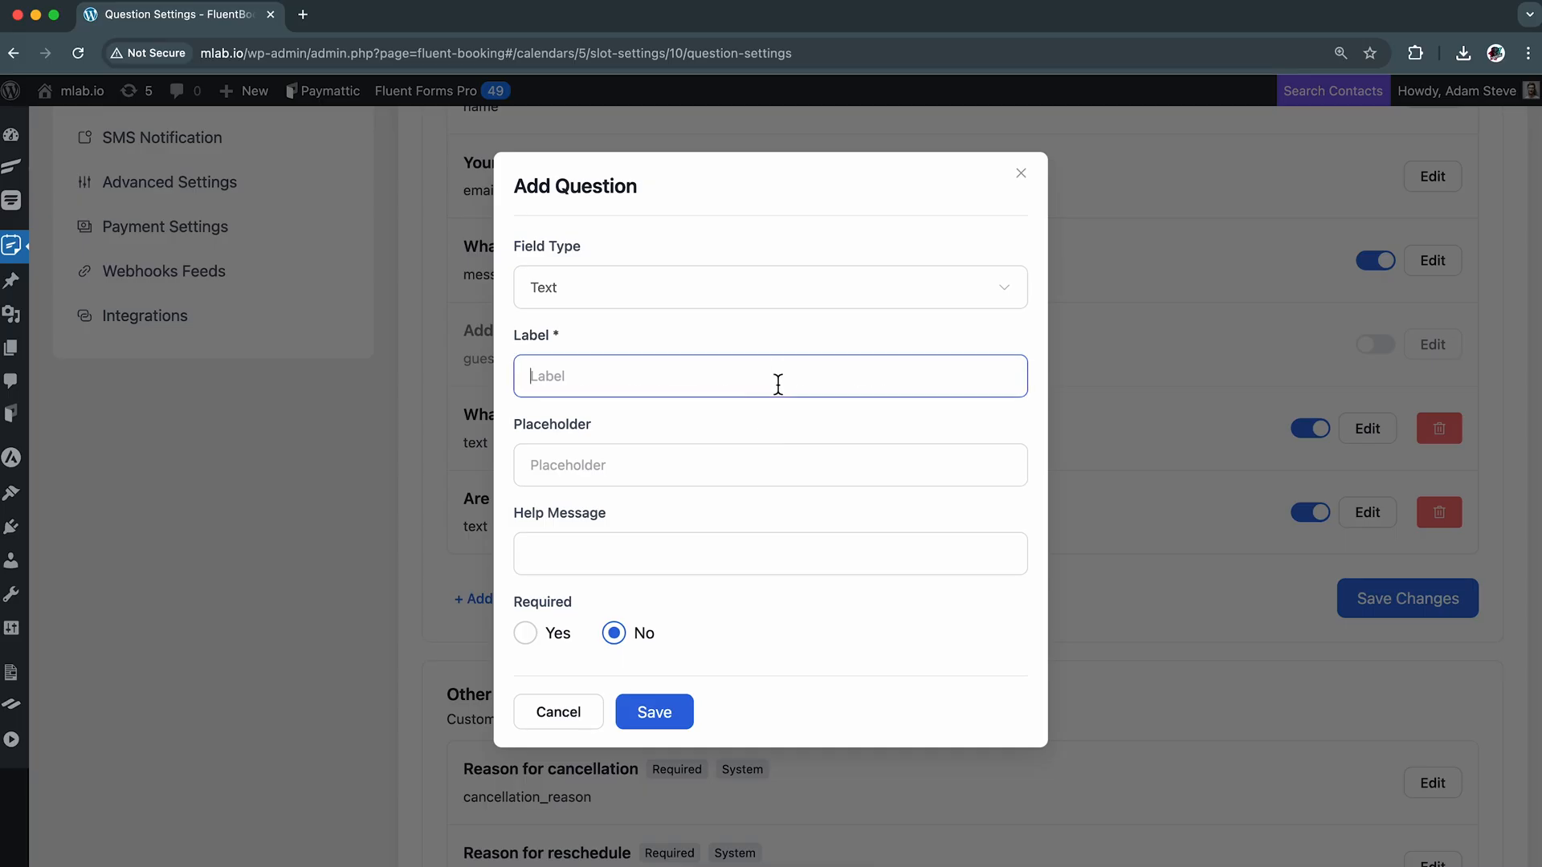
pyautogui.write('What is your biggest marketing or visibility challenge right now?')
pyautogui.click(548, 650)
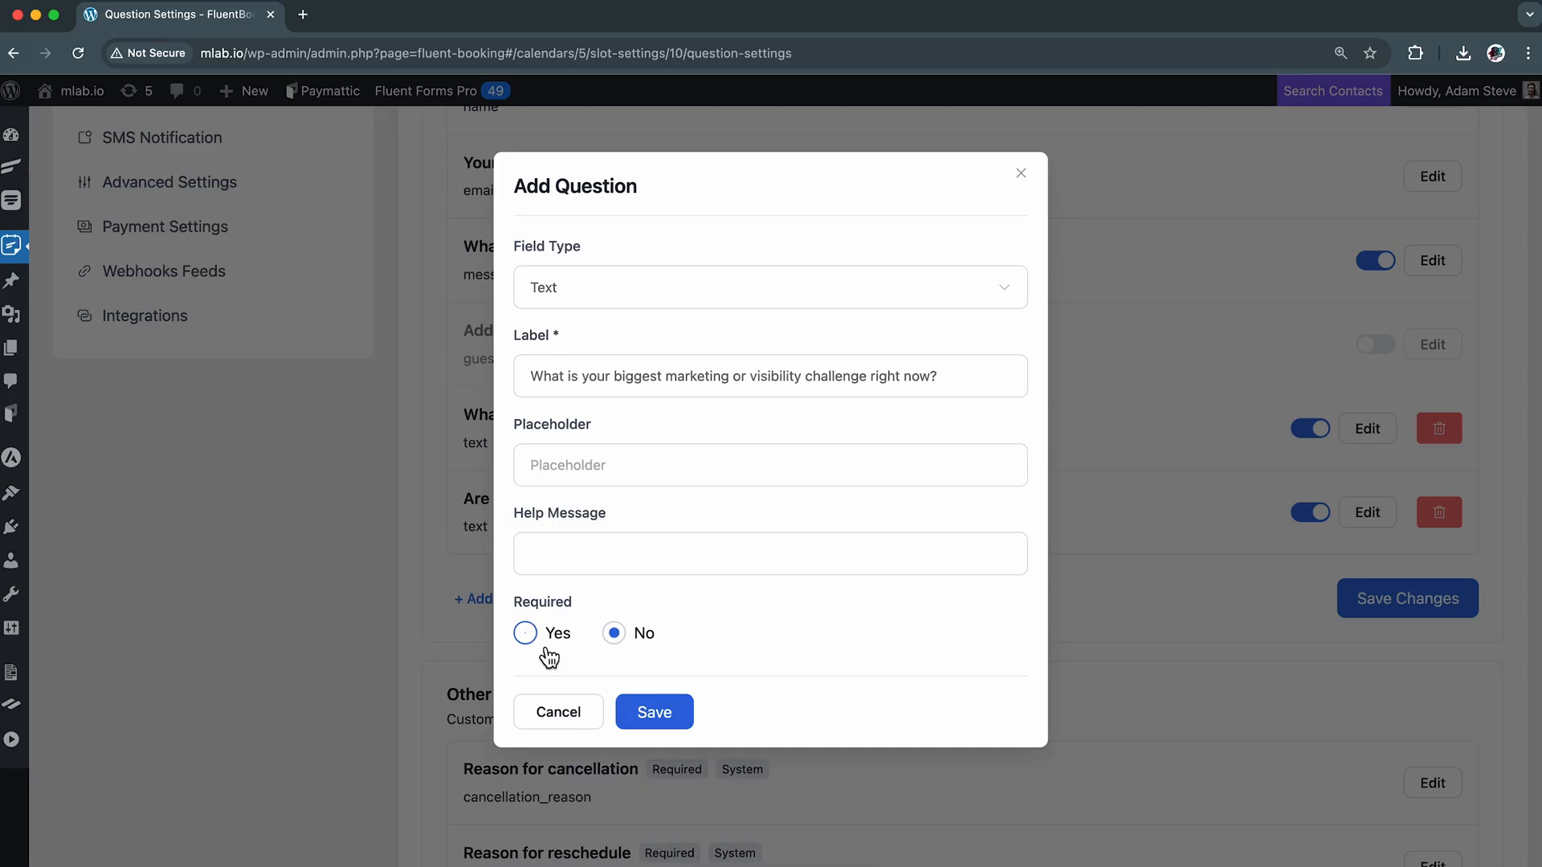
pyautogui.click(671, 715)
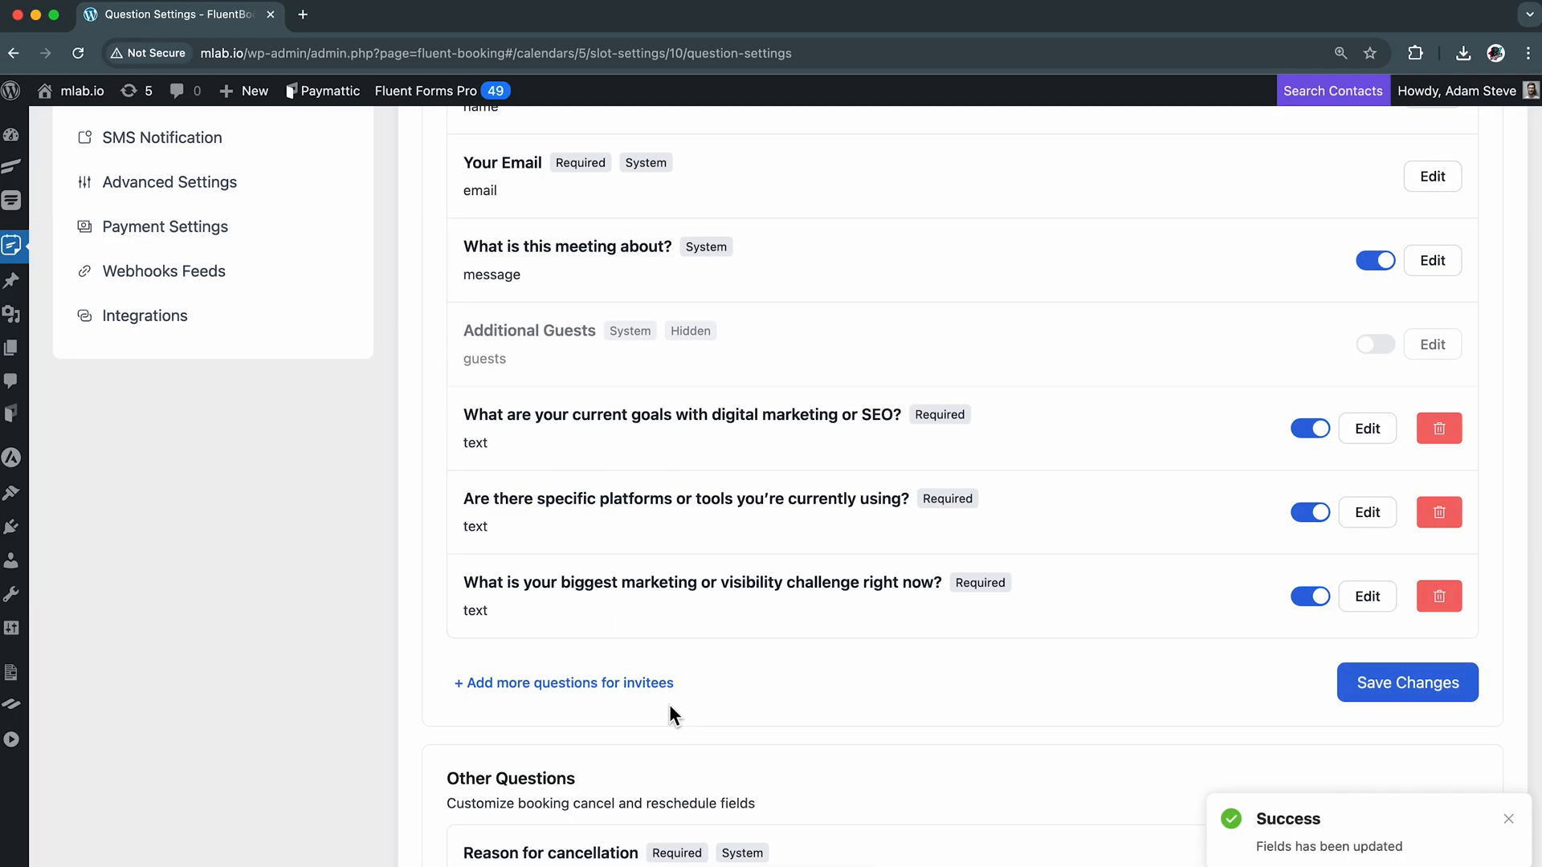
pyautogui.click(1428, 700)
# Assign a fourth host to the "Tech360: Live Strategy Session with 5 NexTech Advisors" team event, save, and return to the calendars list
pyautogui.scroll(5, 1049, 542)
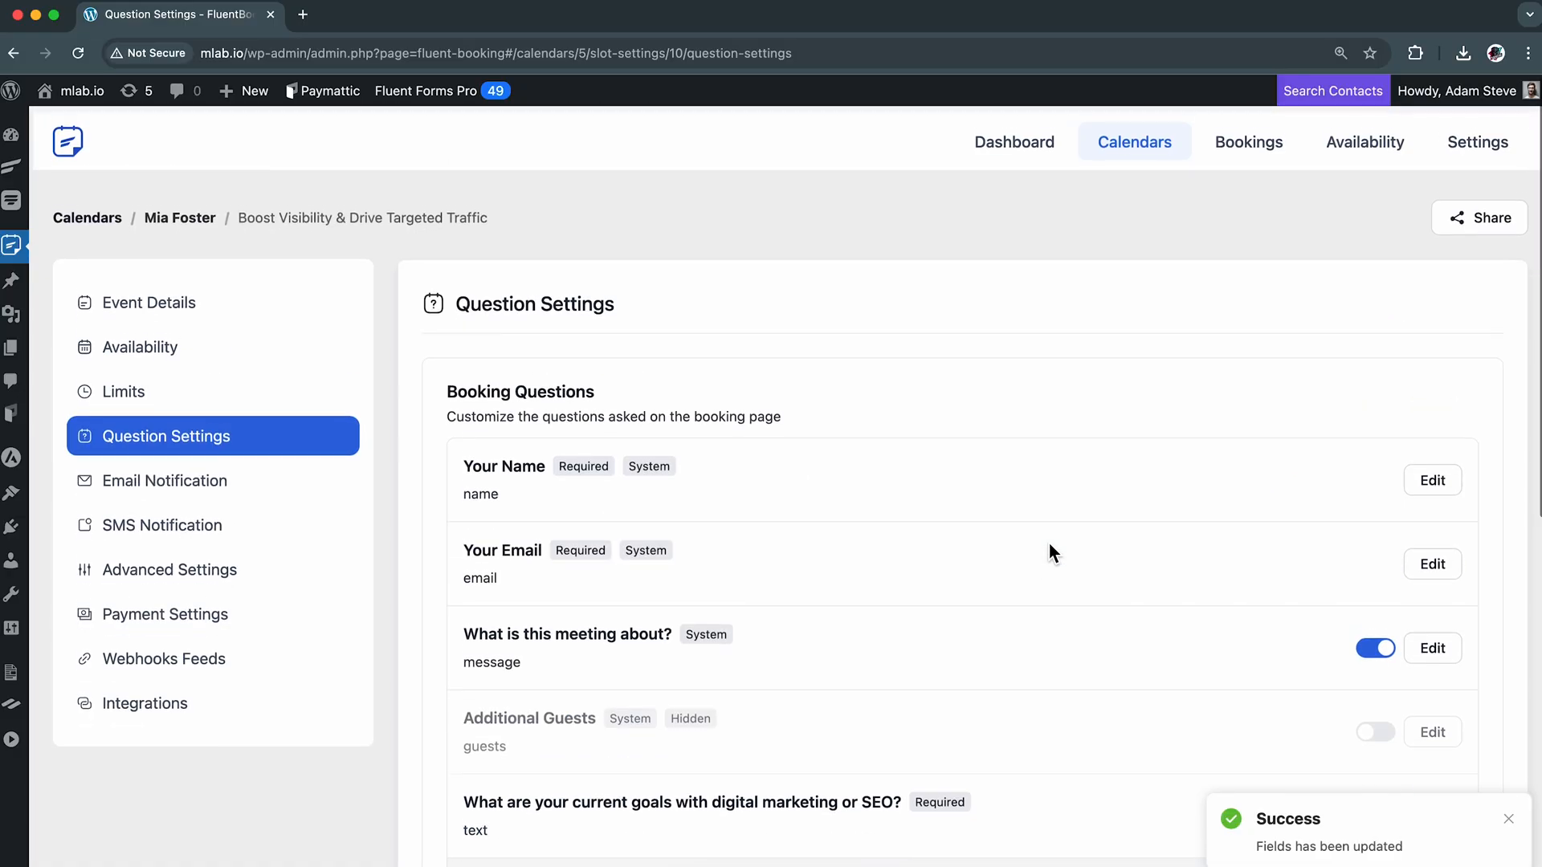
pyautogui.click(109, 212)
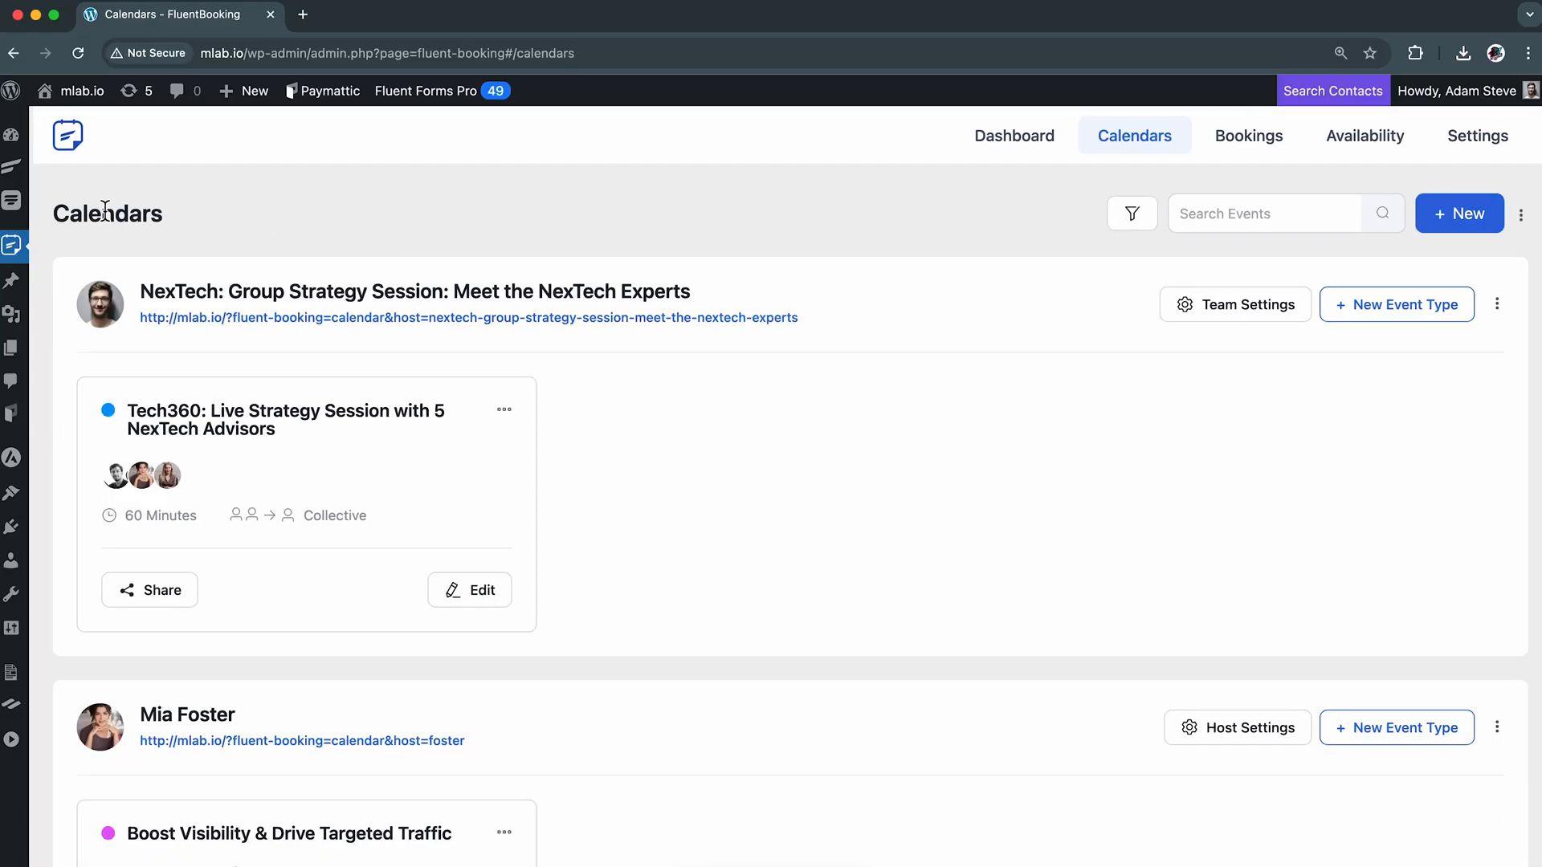
pyautogui.click(489, 597)
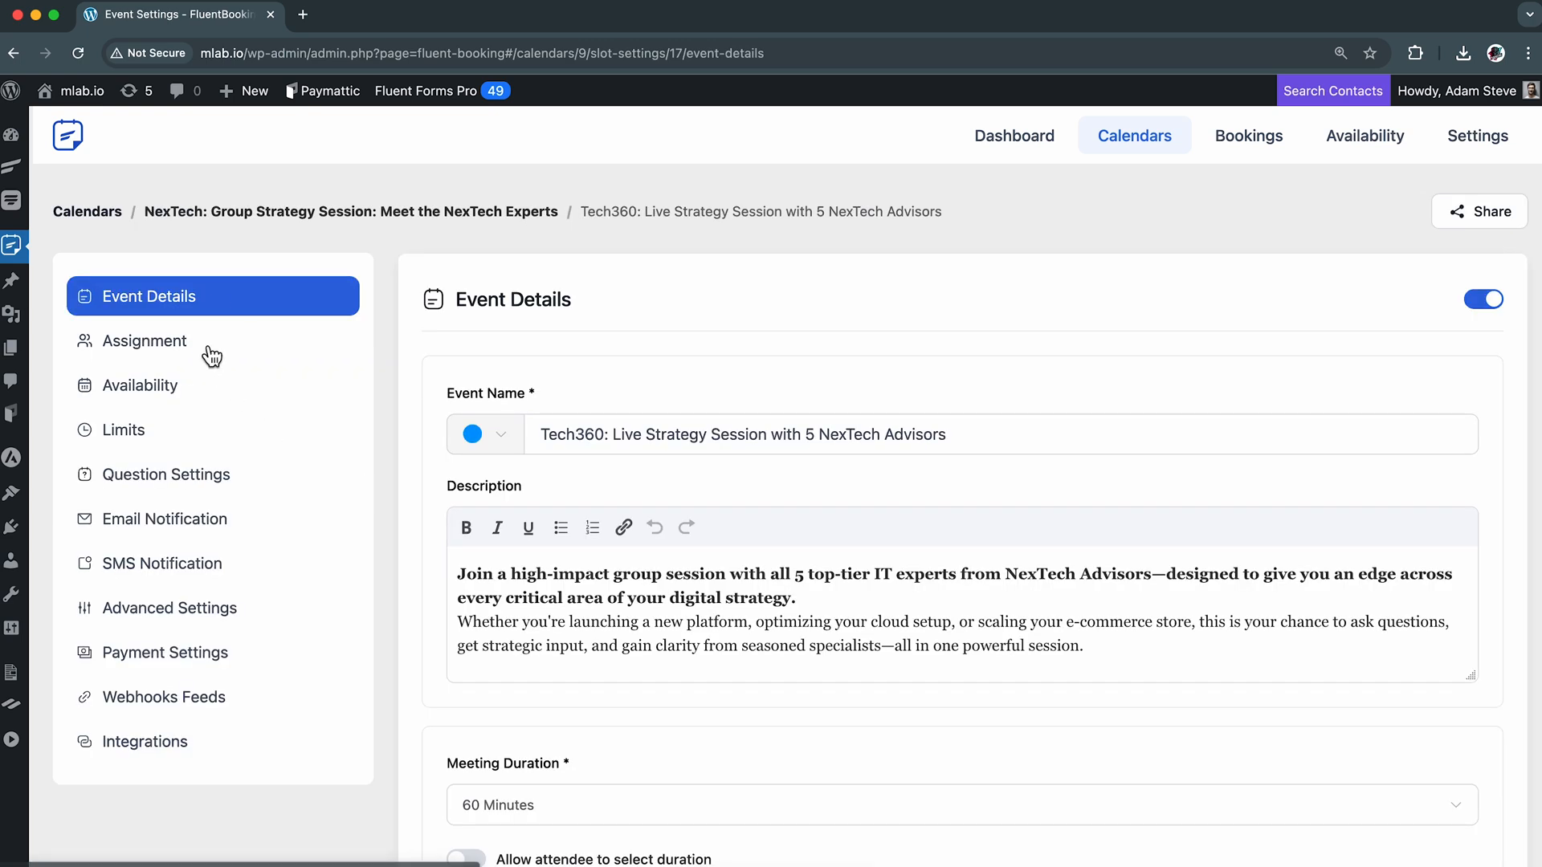
pyautogui.click(253, 344)
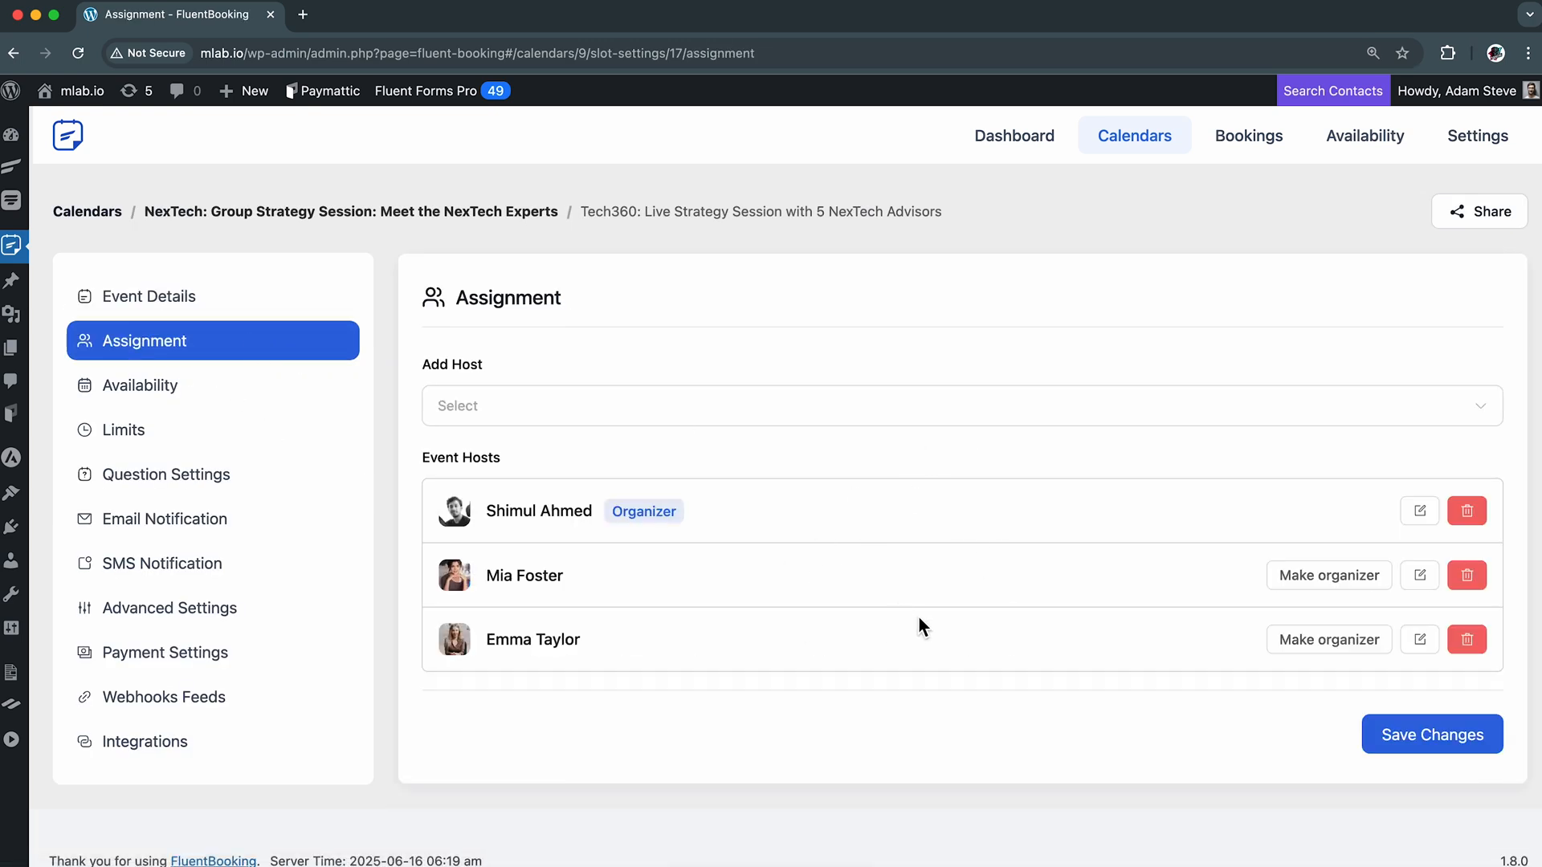
pyautogui.click(1028, 404)
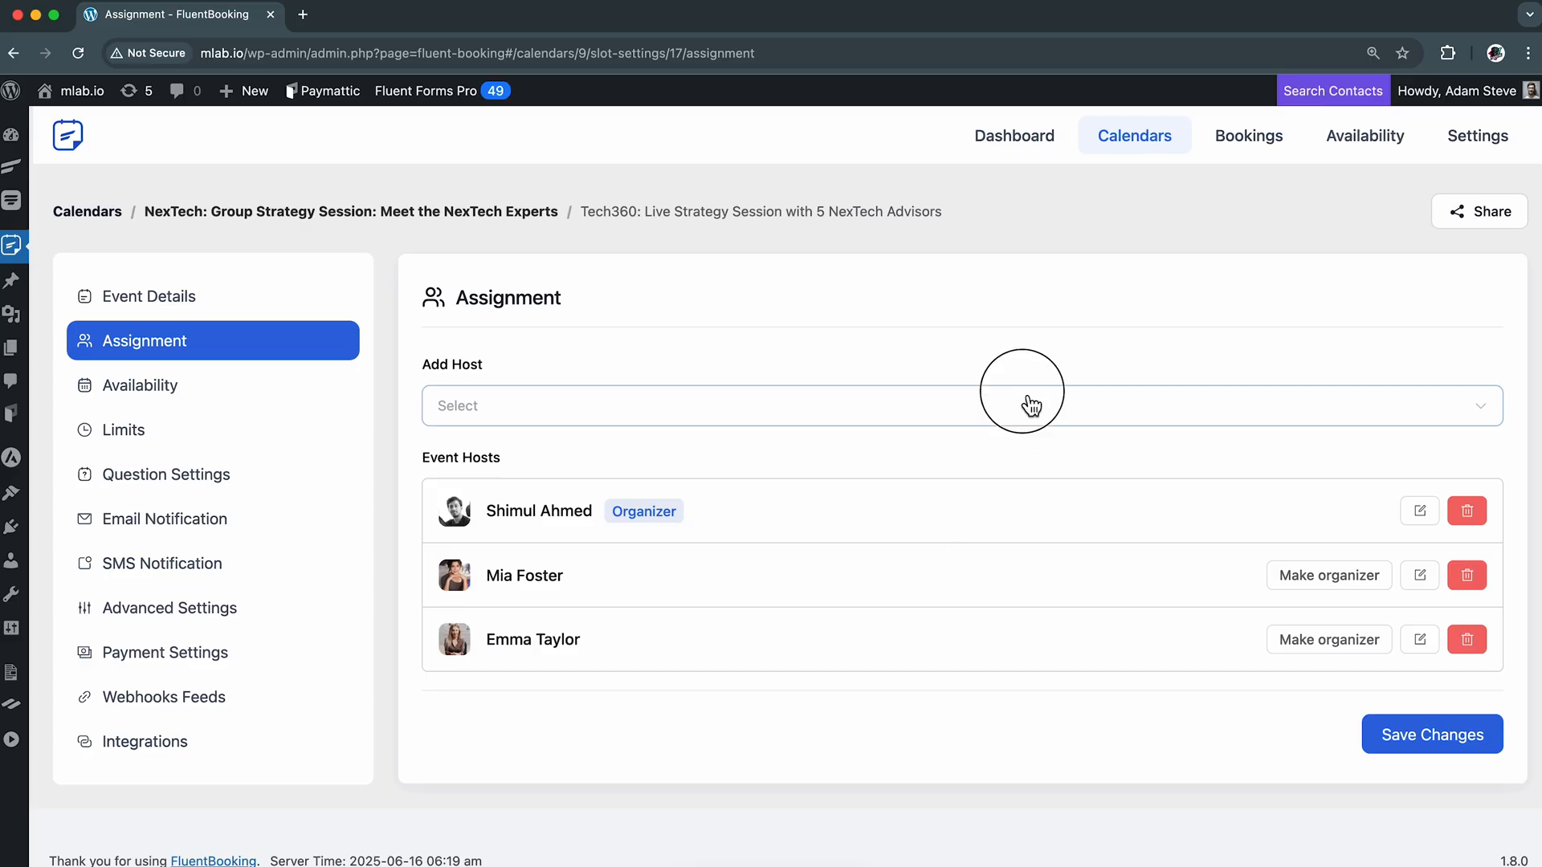
pyautogui.click(1000, 517)
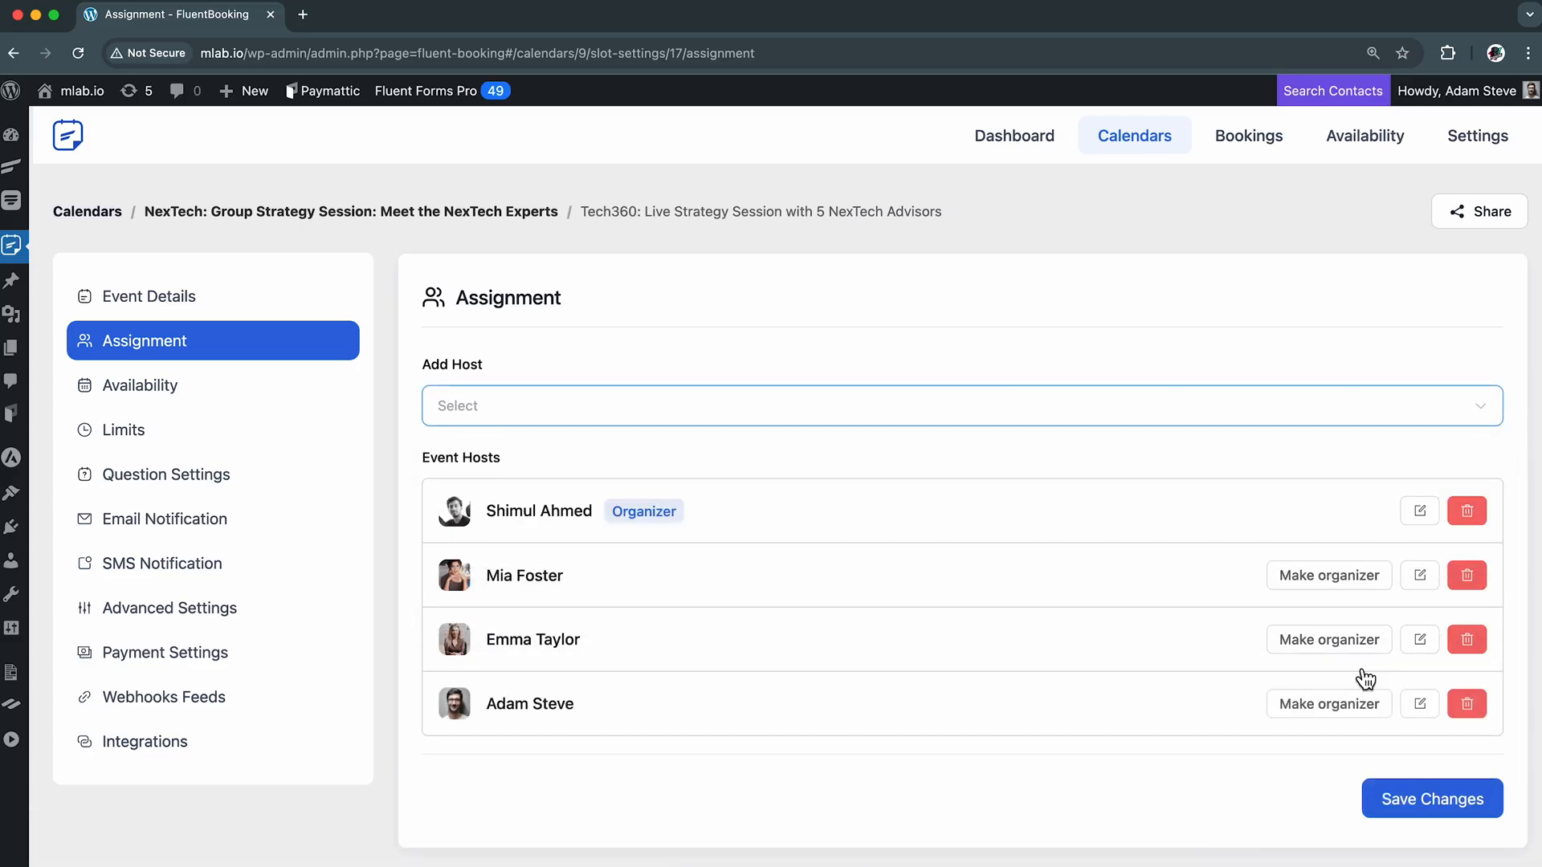
pyautogui.click(1436, 798)
pyautogui.click(249, 298)
pyautogui.click(105, 213)
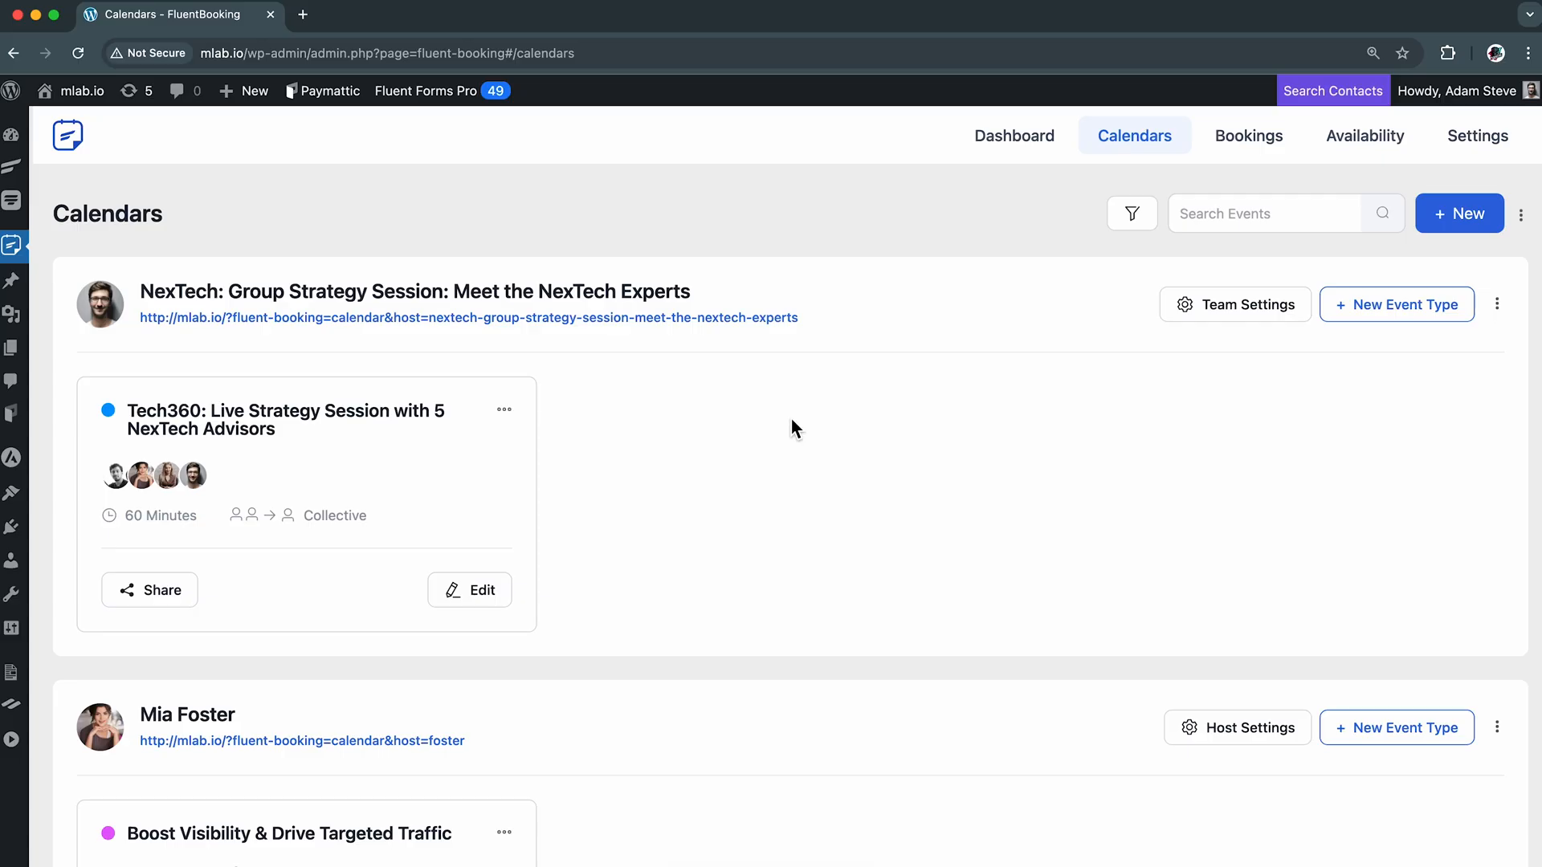
# Create a new WordPress page in a separate browser tab and title it "Meet Our Experts"
pyautogui.moveTo(26, 363)
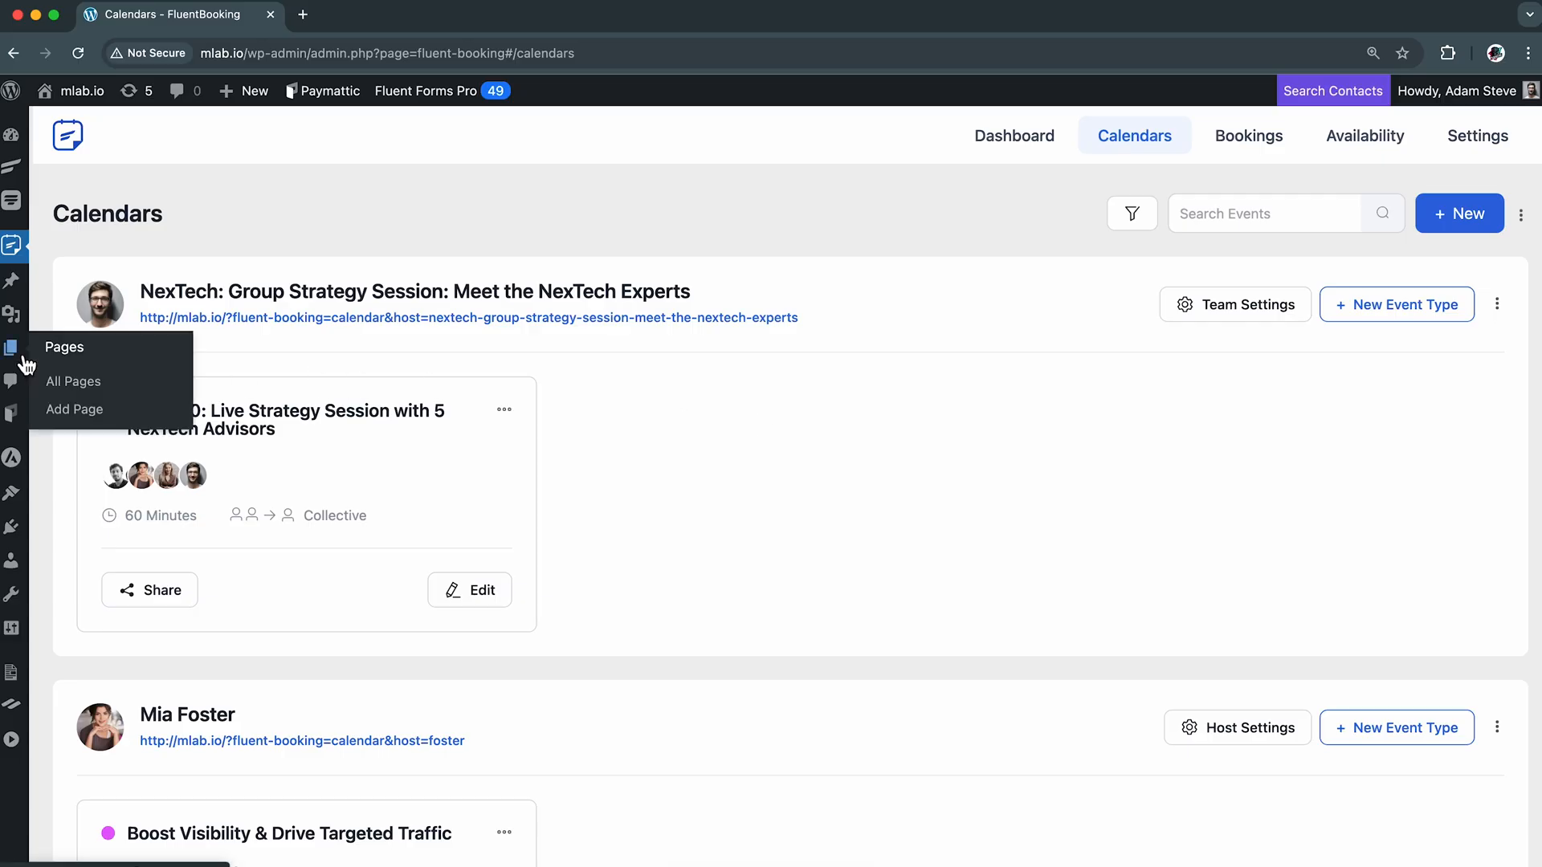
pyautogui.rightClick(92, 409)
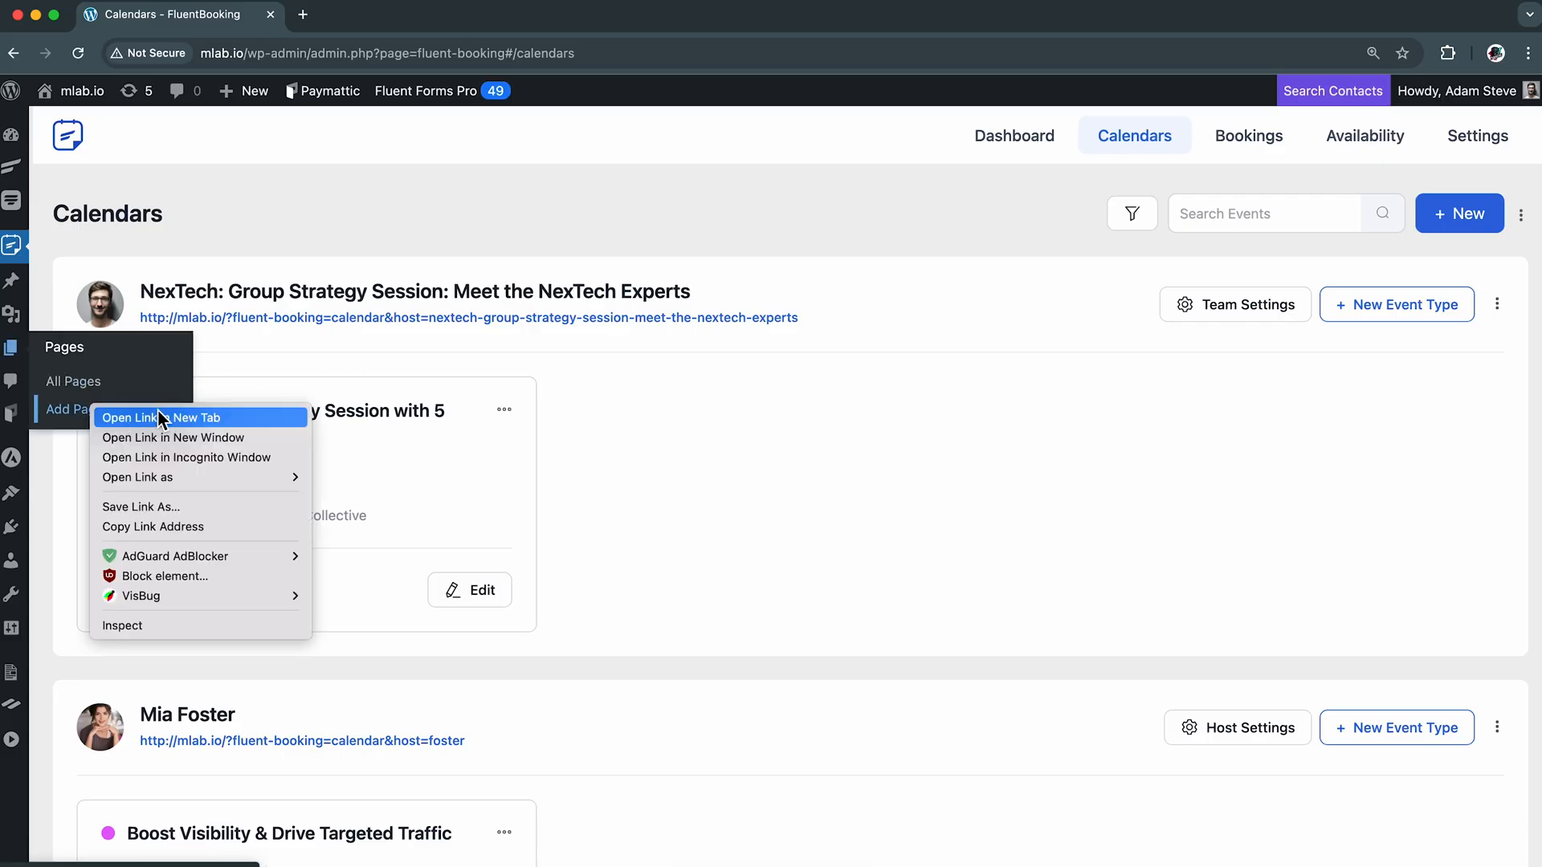
pyautogui.click(213, 418)
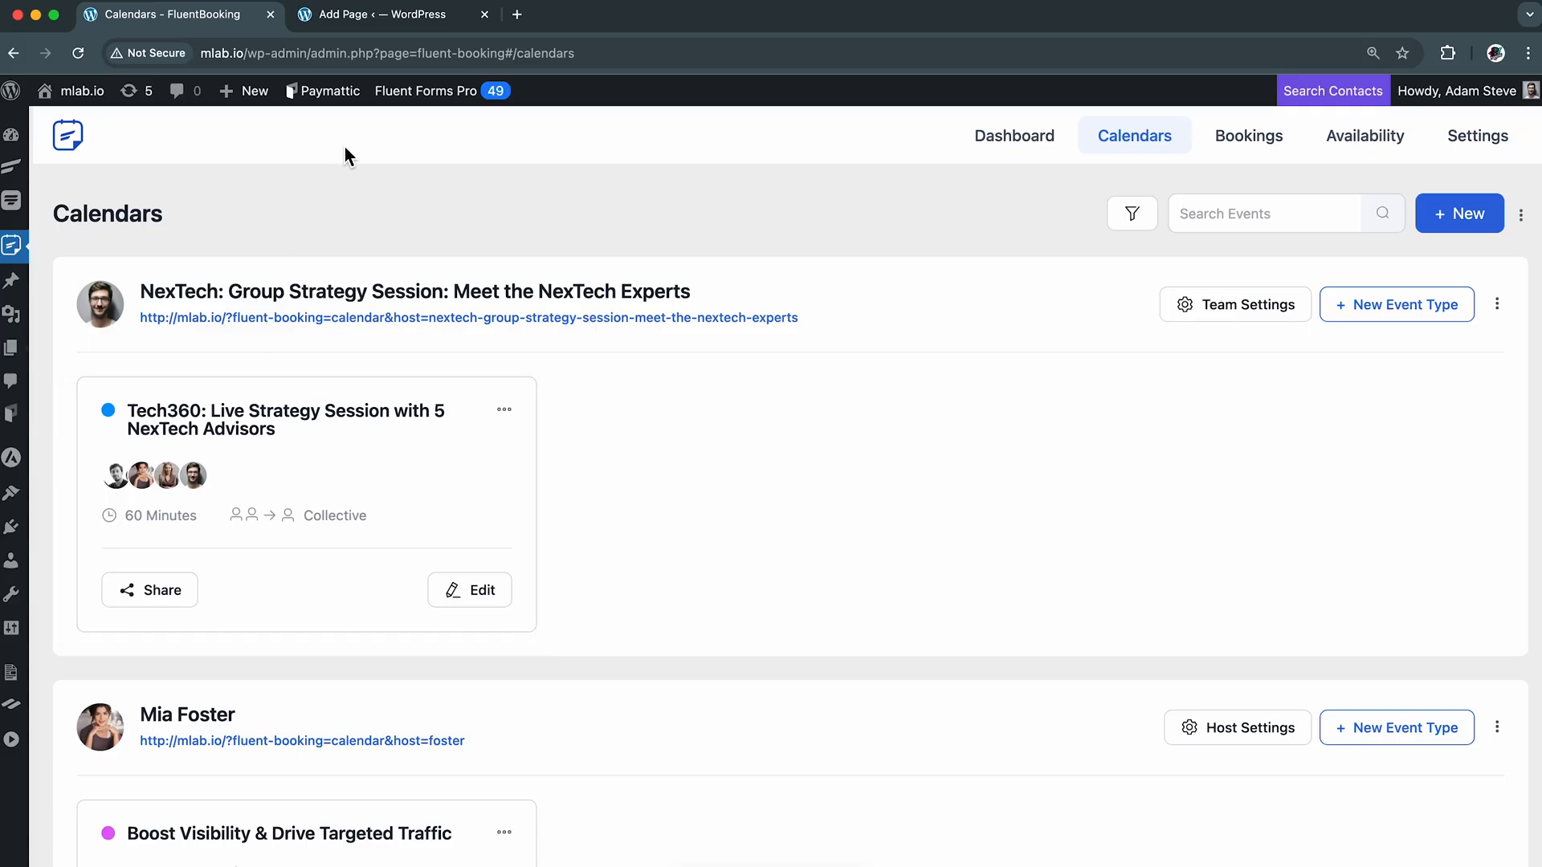
pyautogui.click(396, 24)
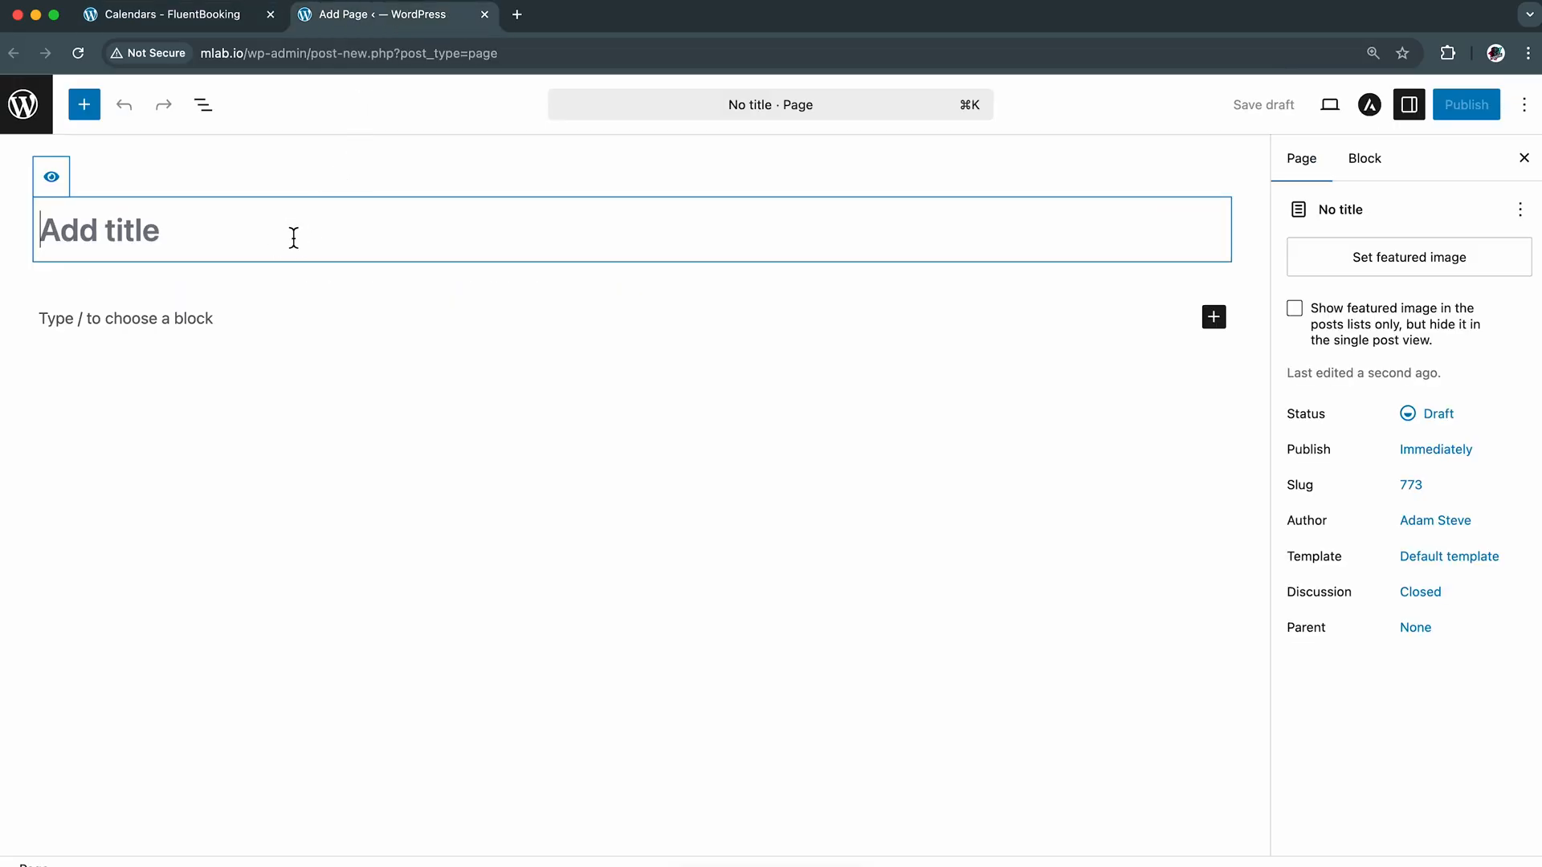
pyautogui.write('Meet Our')
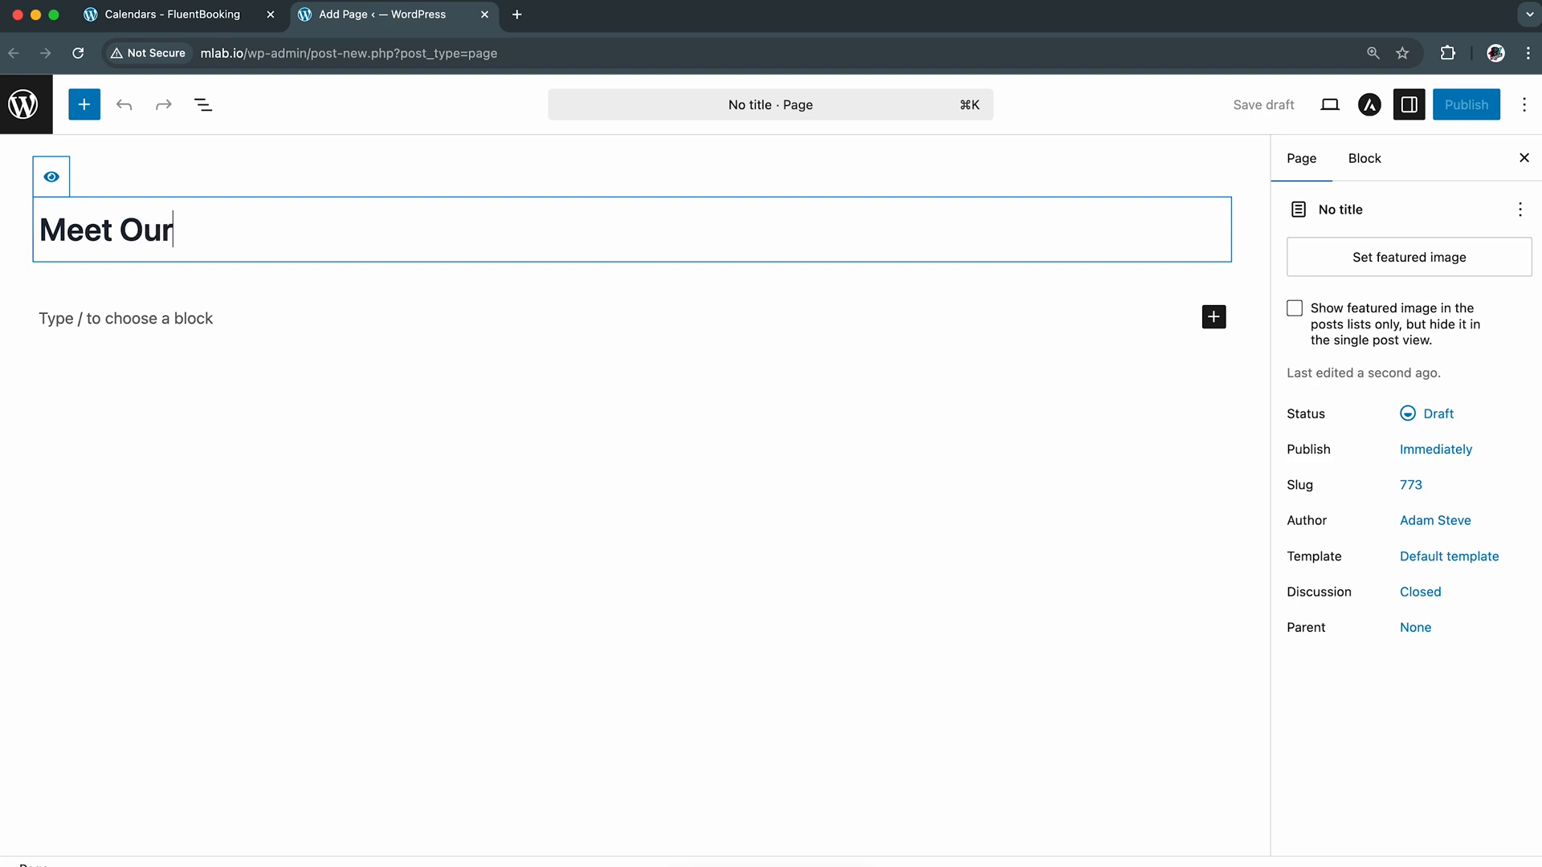
pyautogui.write(' Experts')
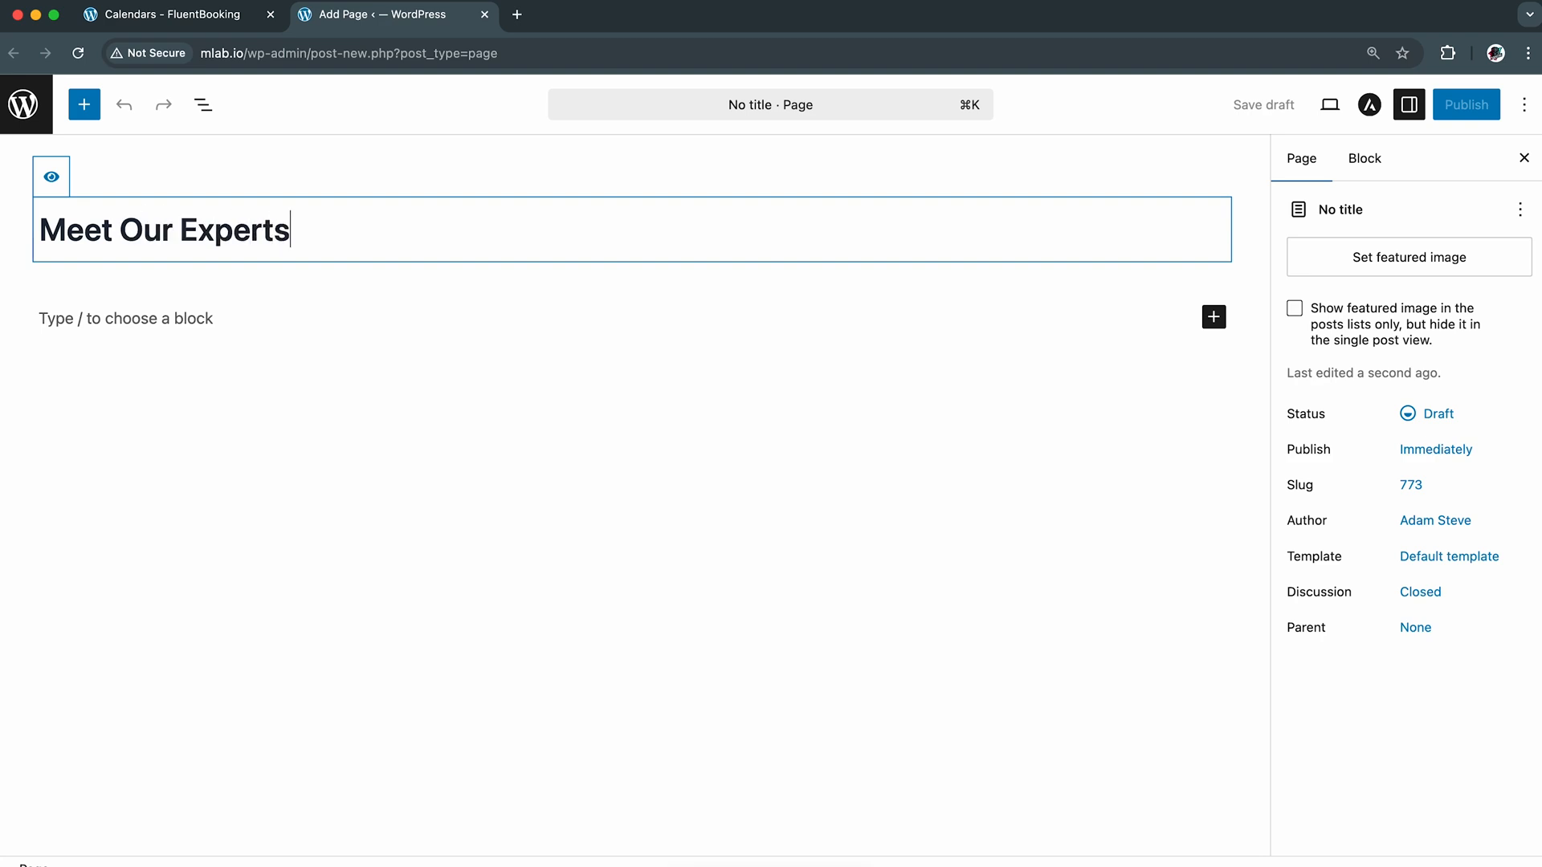
# Try finding the FluentBooking Team block with the inline query "/fluentbooking team" and clear the query
pyautogui.click(333, 322)
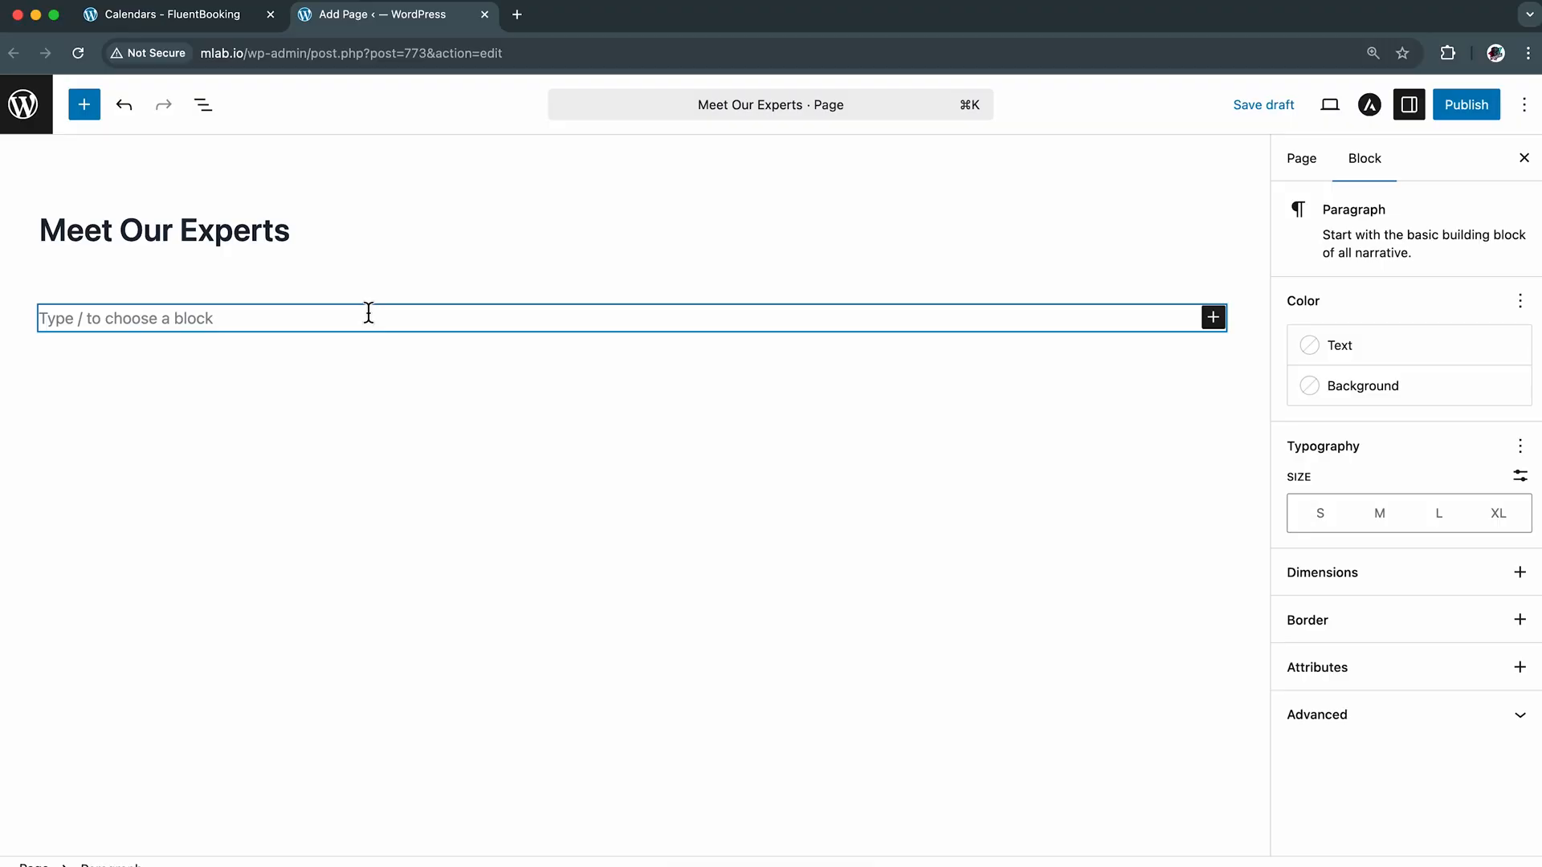
pyautogui.write('/')
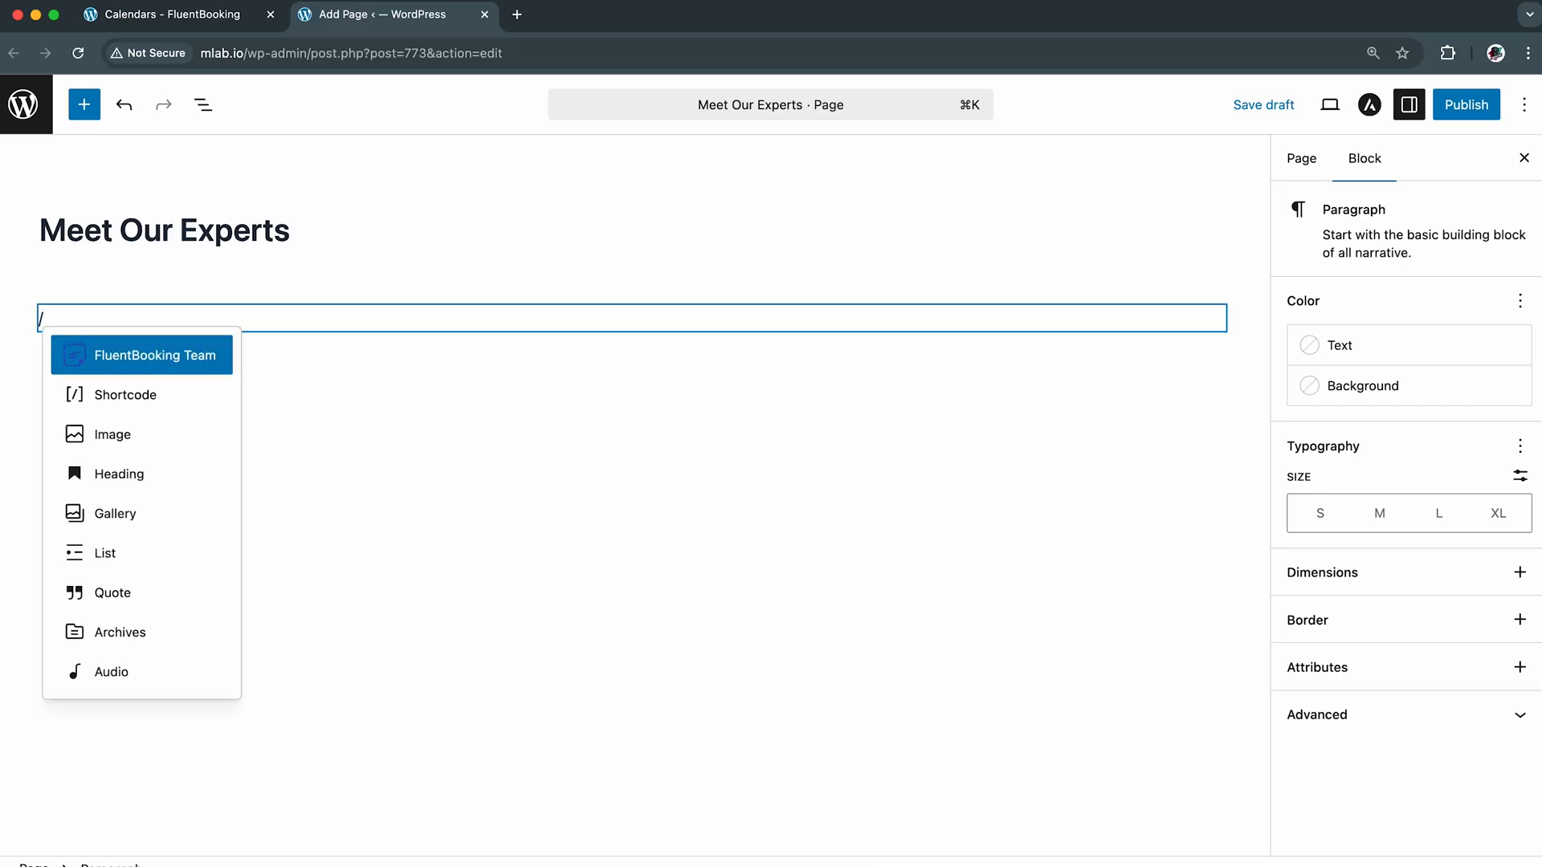
pyautogui.write('flue')
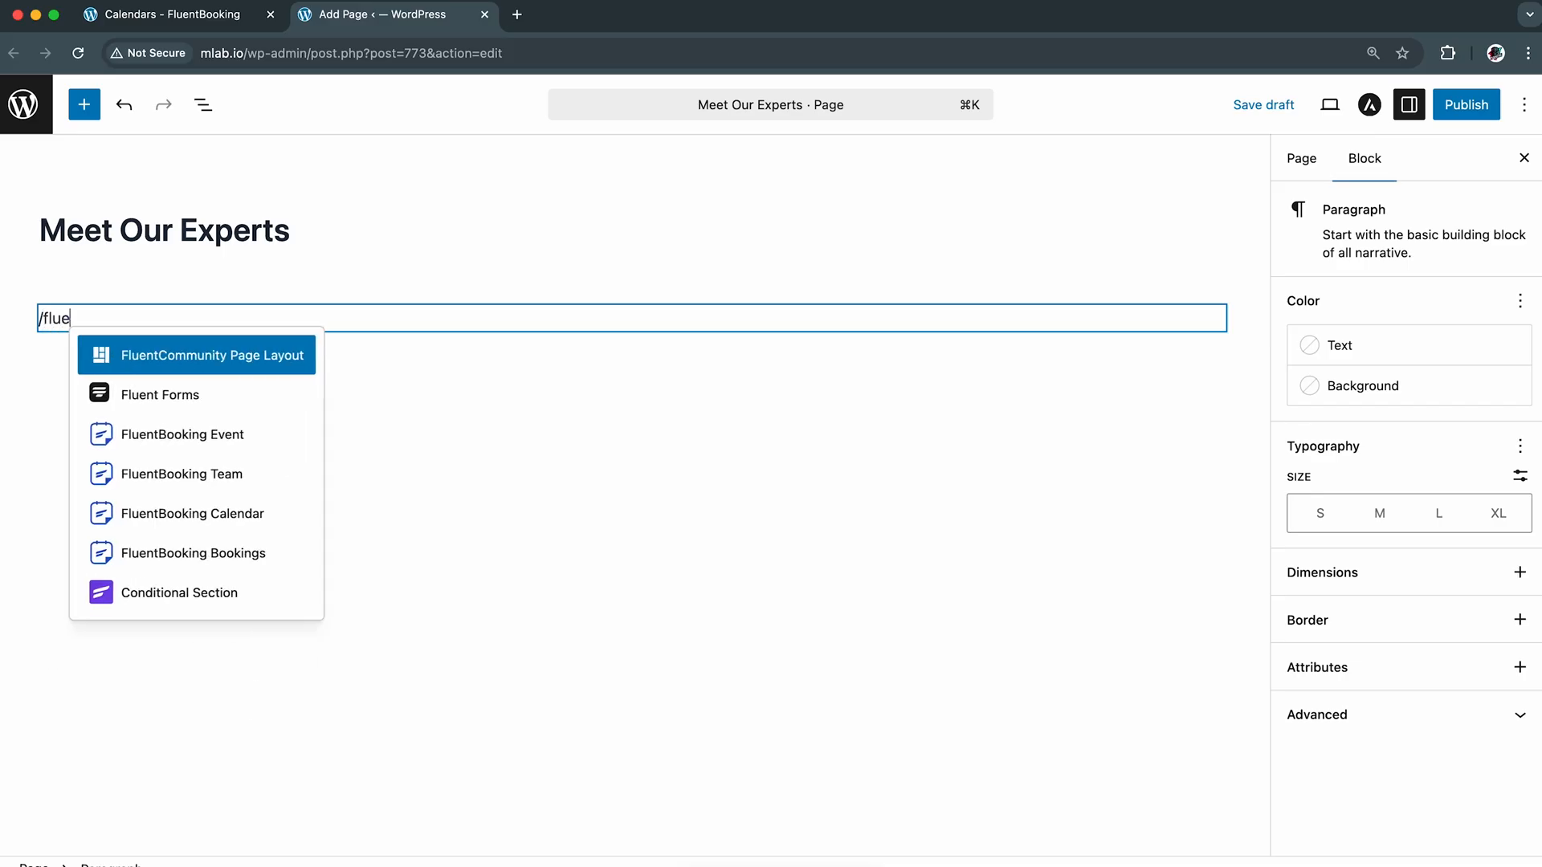
pyautogui.write('ntbooking team')
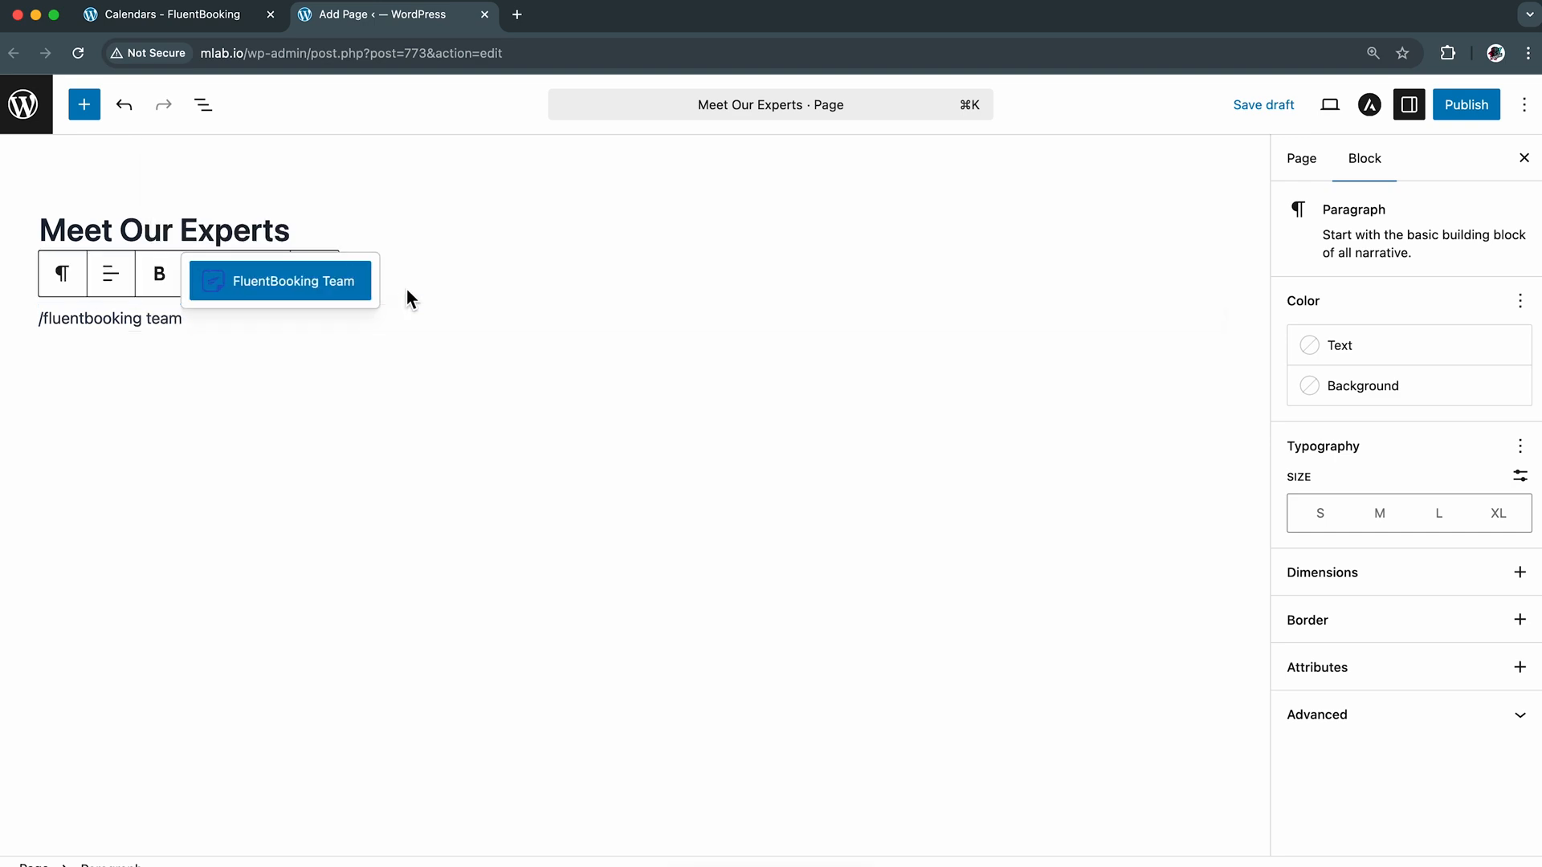
pyautogui.tripleClick(369, 321)
pyautogui.press('BackSpace')
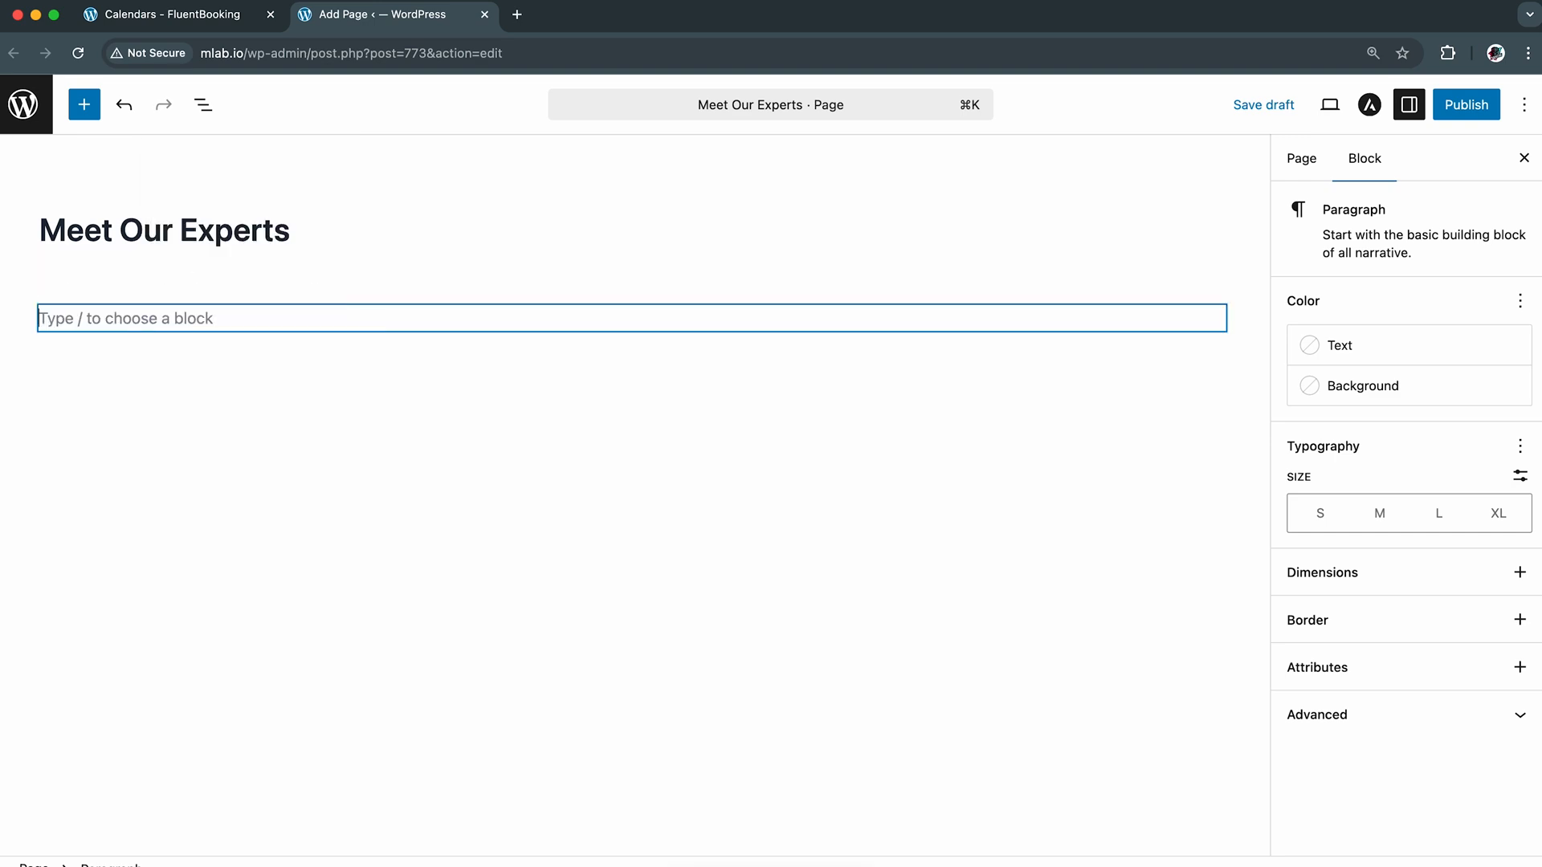
# Search the block inserter for "FluentBooking Team" and insert that block below the page title
pyautogui.click(1217, 321)
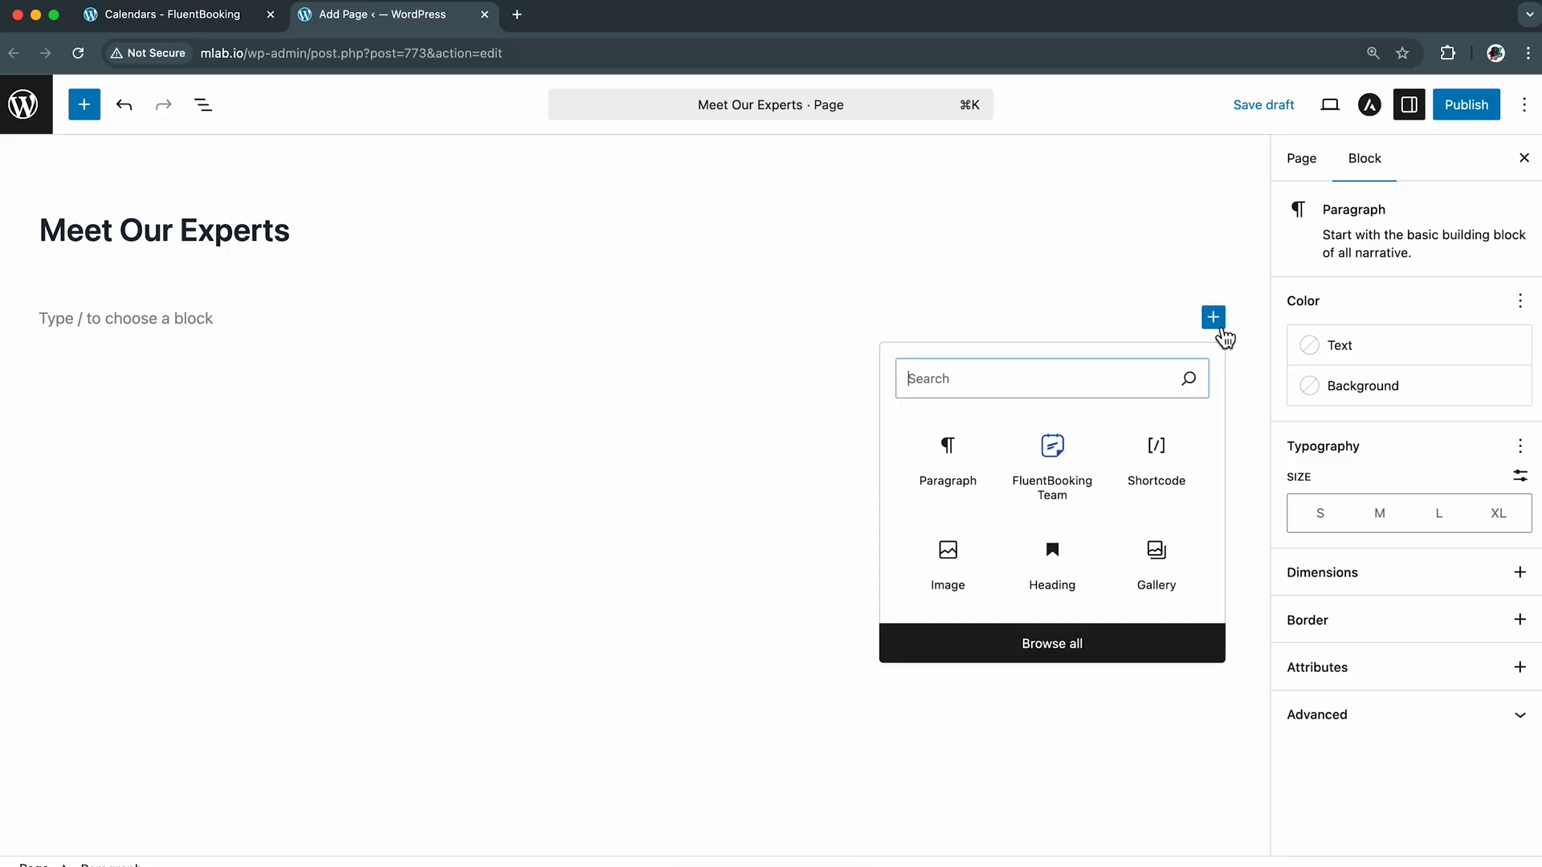
pyautogui.write('FluentB')
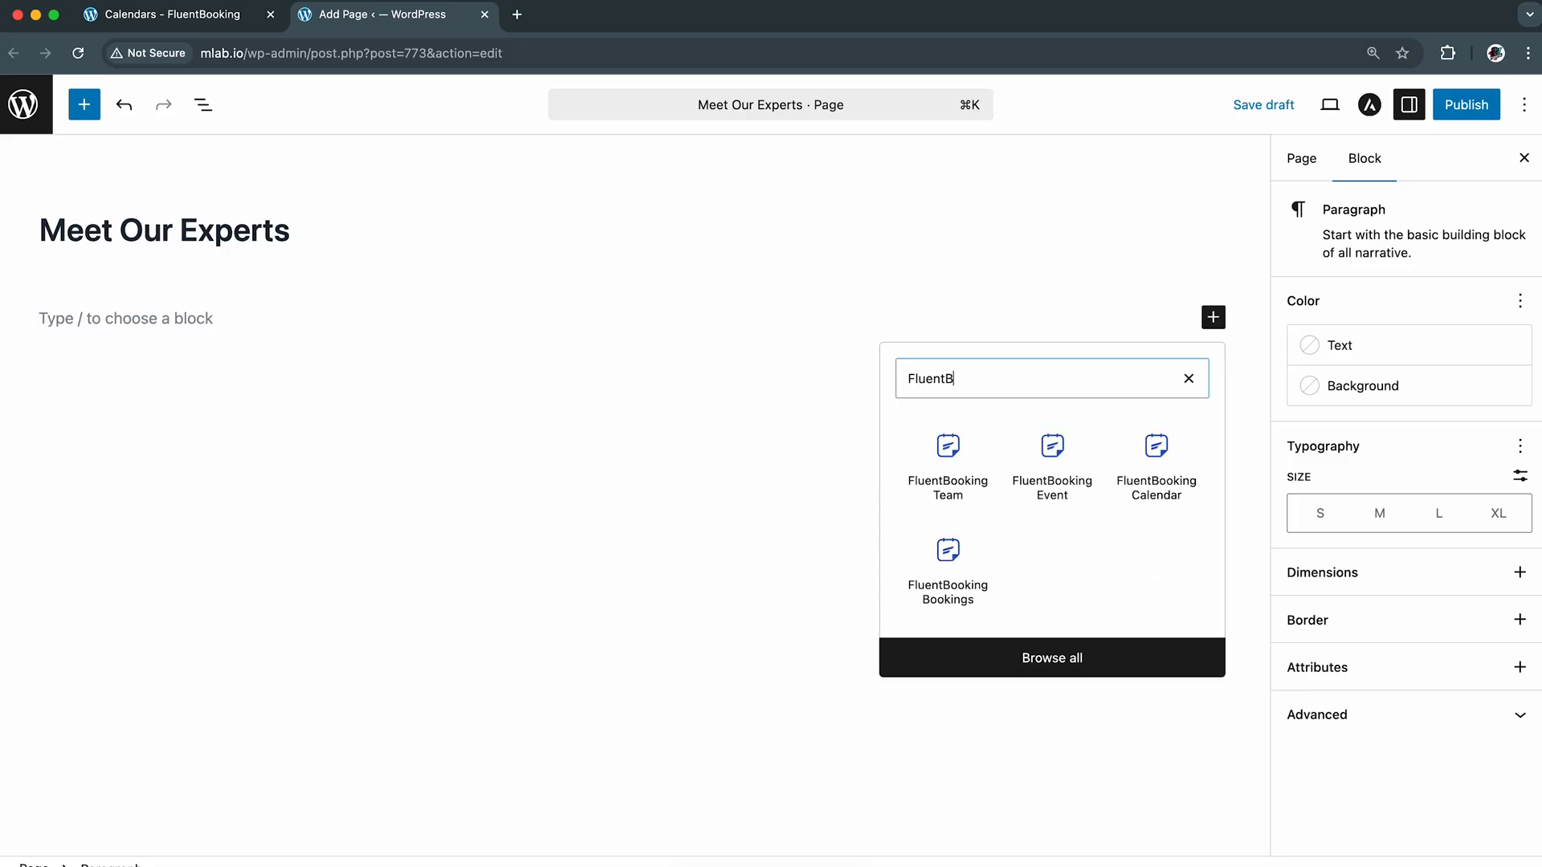
pyautogui.write('ooking Team')
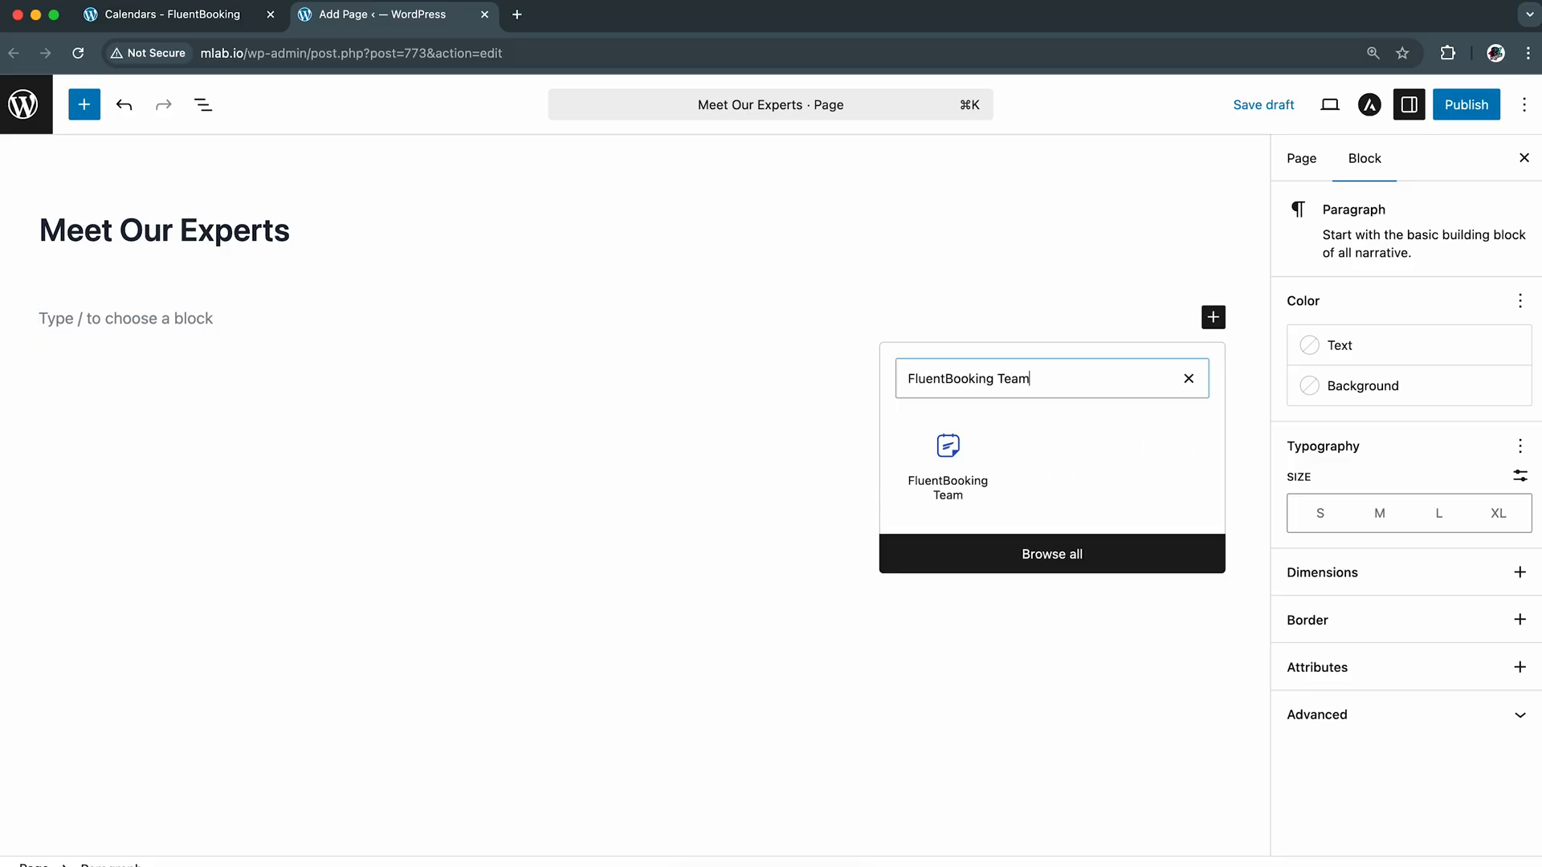
pyautogui.click(952, 456)
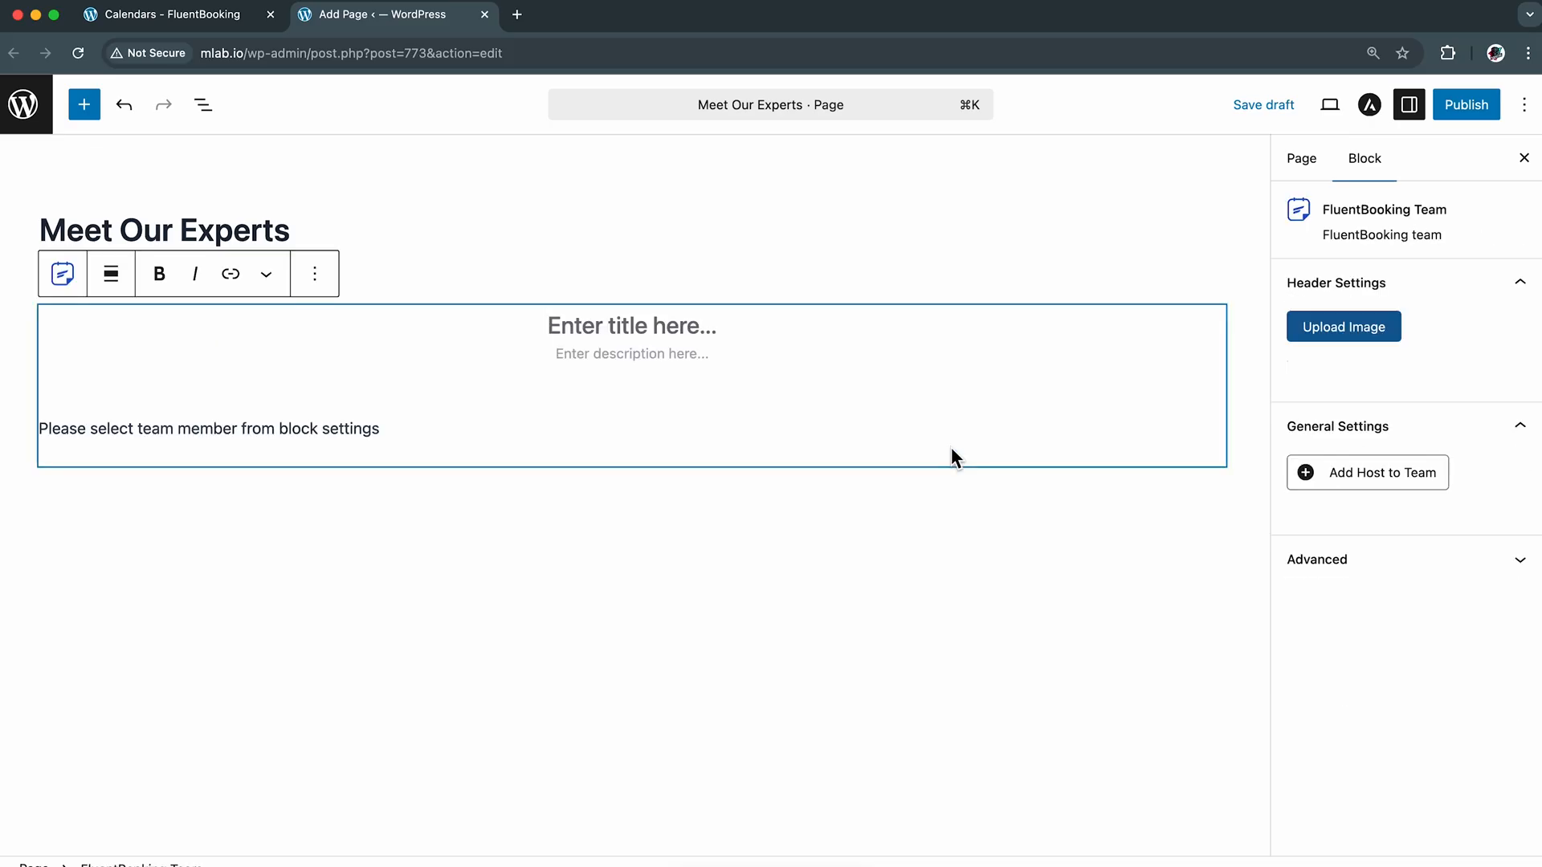
pyautogui.click(64, 275)
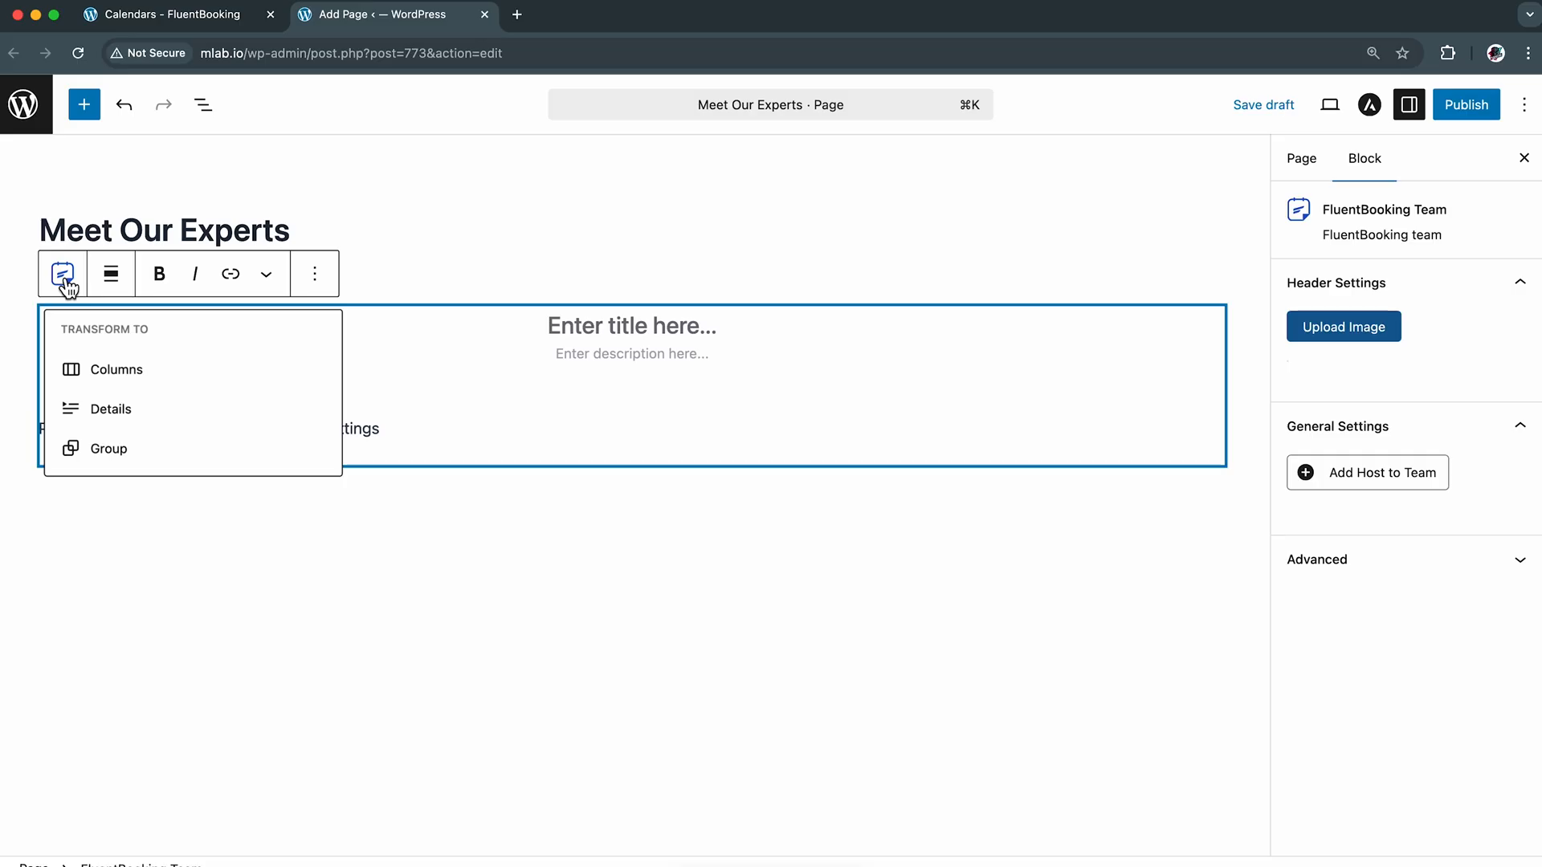
pyautogui.click(67, 281)
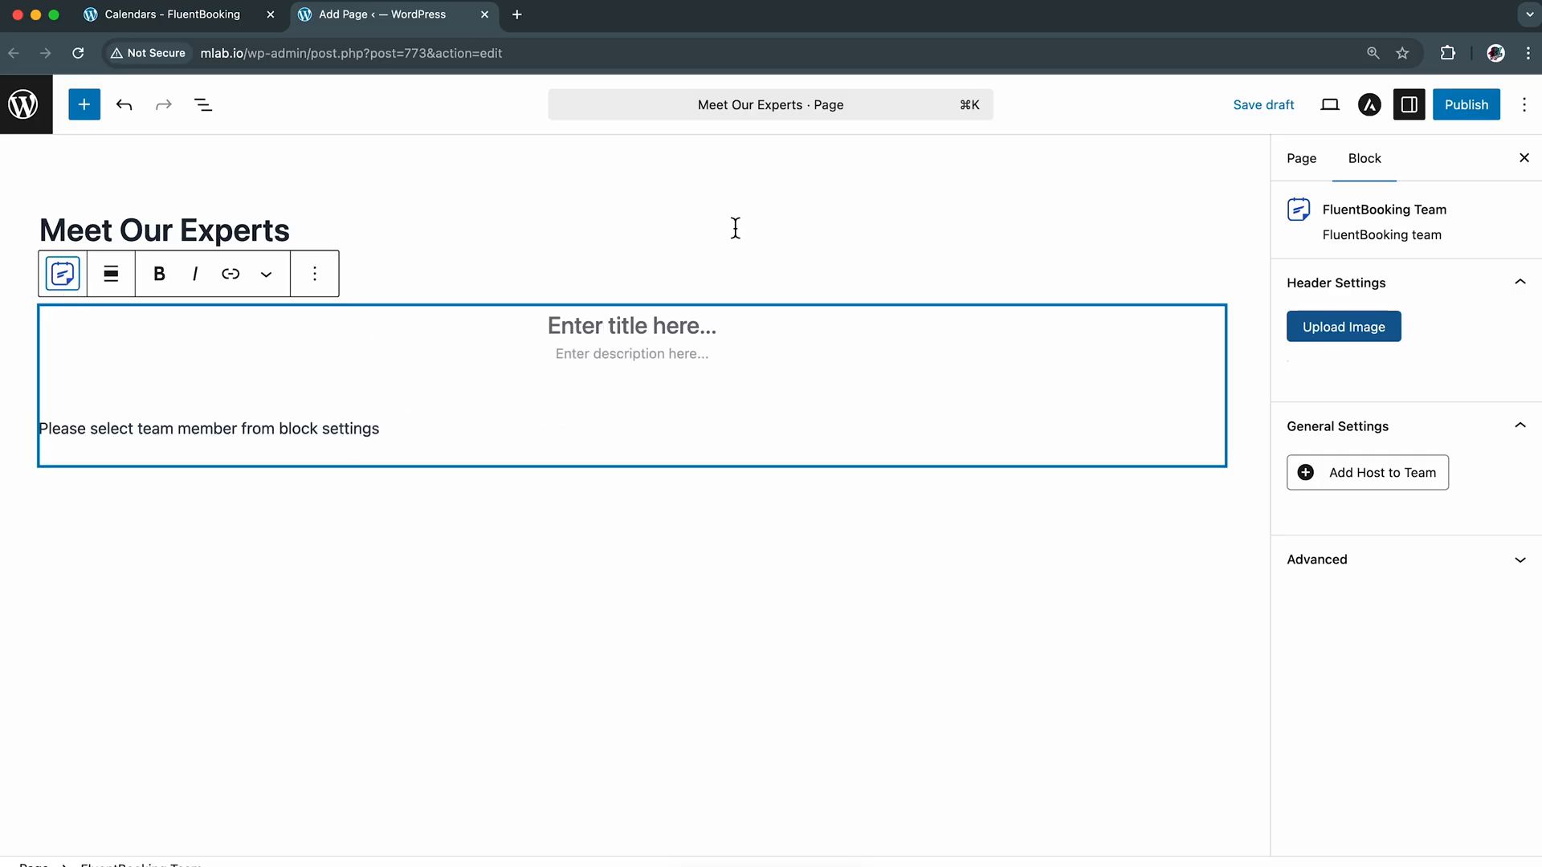
pyautogui.click(1322, 176)
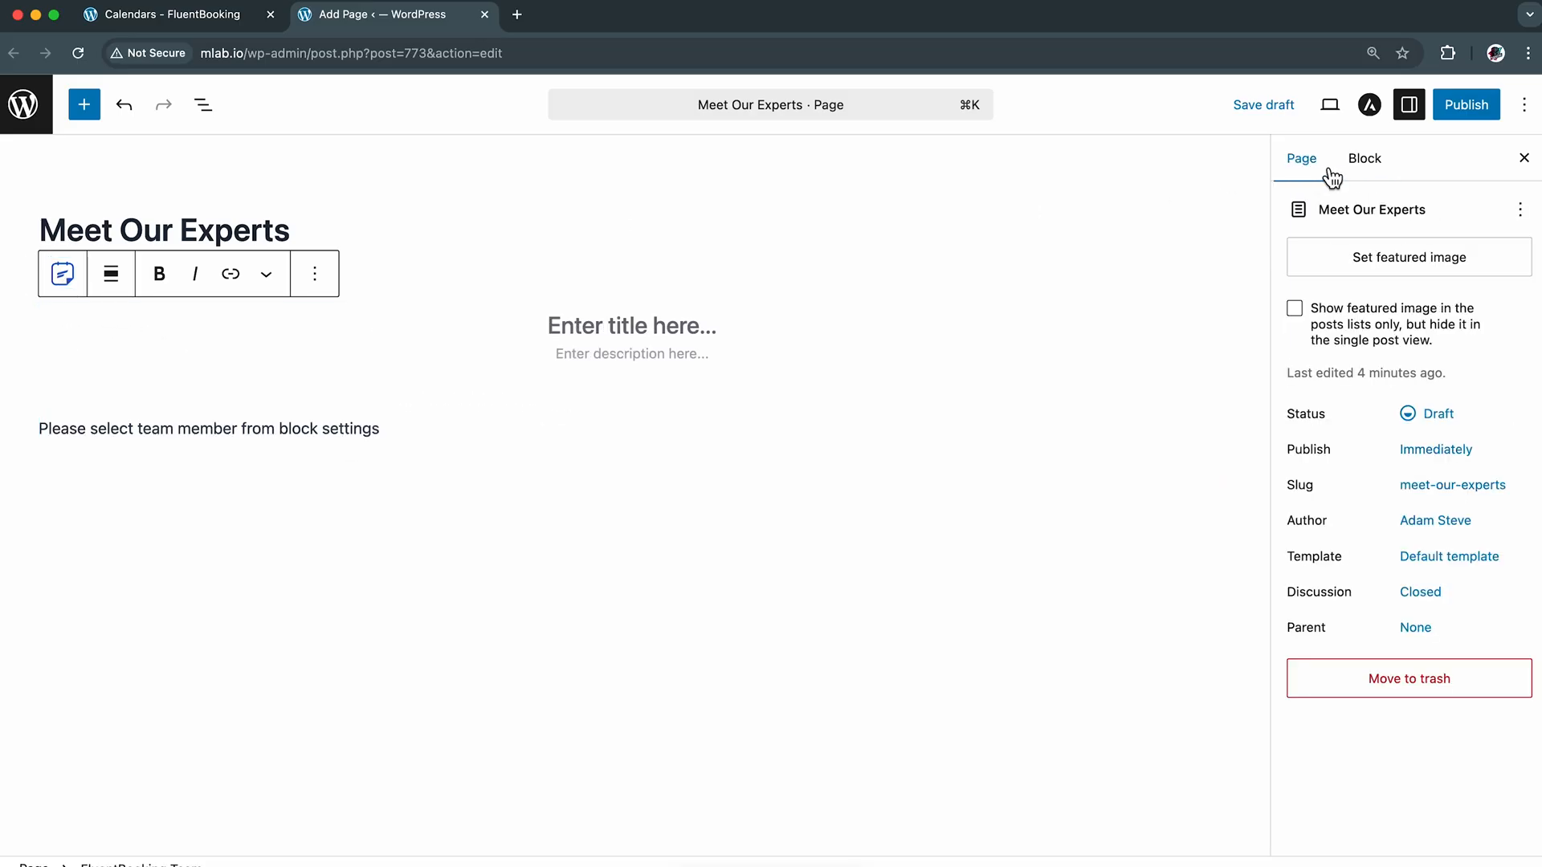
pyautogui.click(1384, 173)
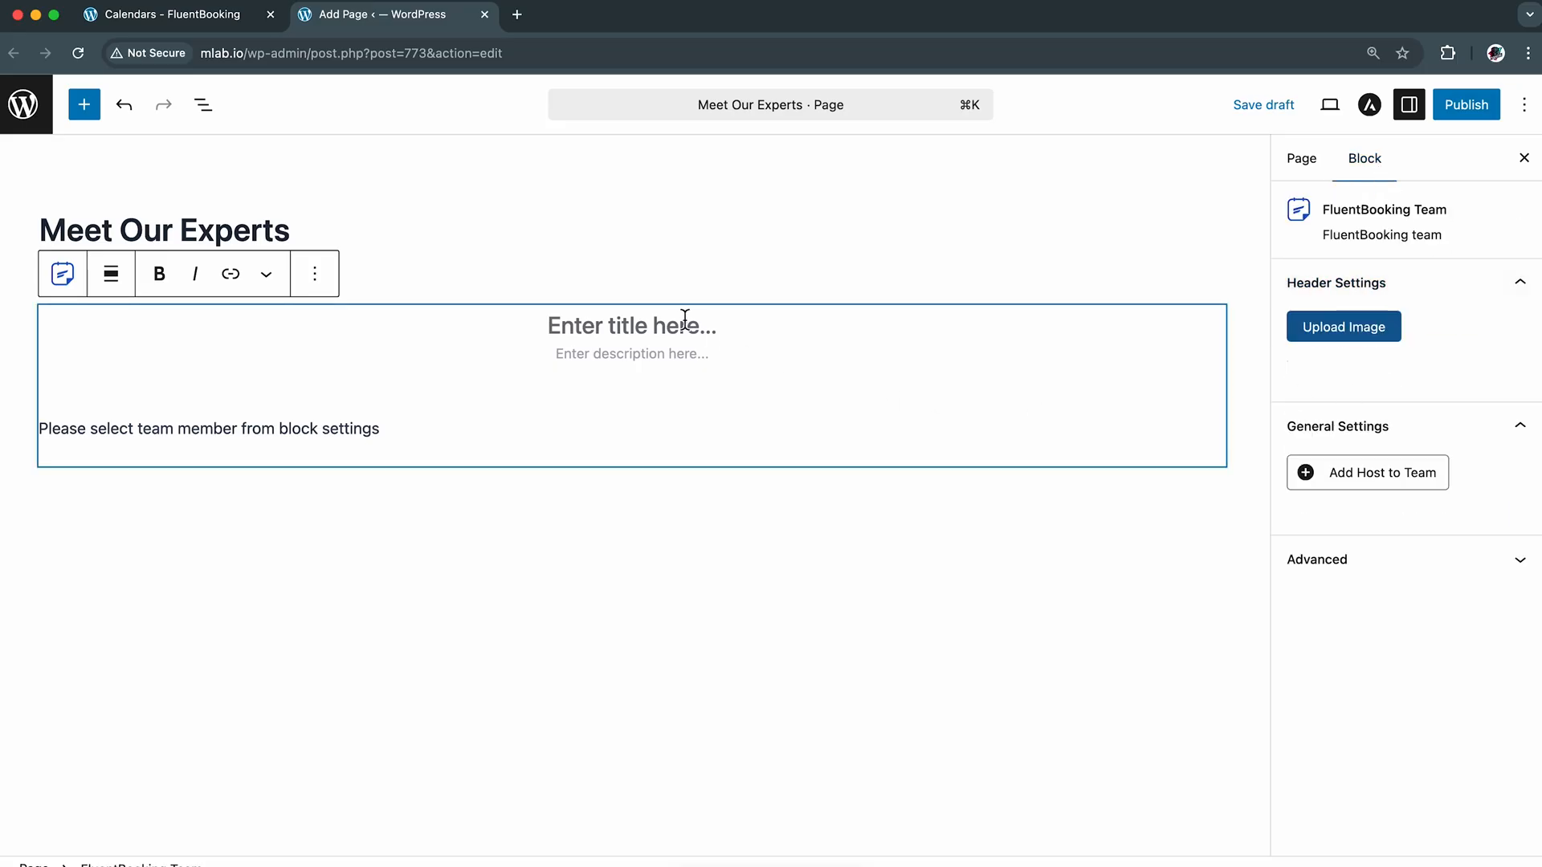
# Give the team block the title "Our Experts" and the description "Book Your Favorite Pro Today"
pyautogui.write('Our E')
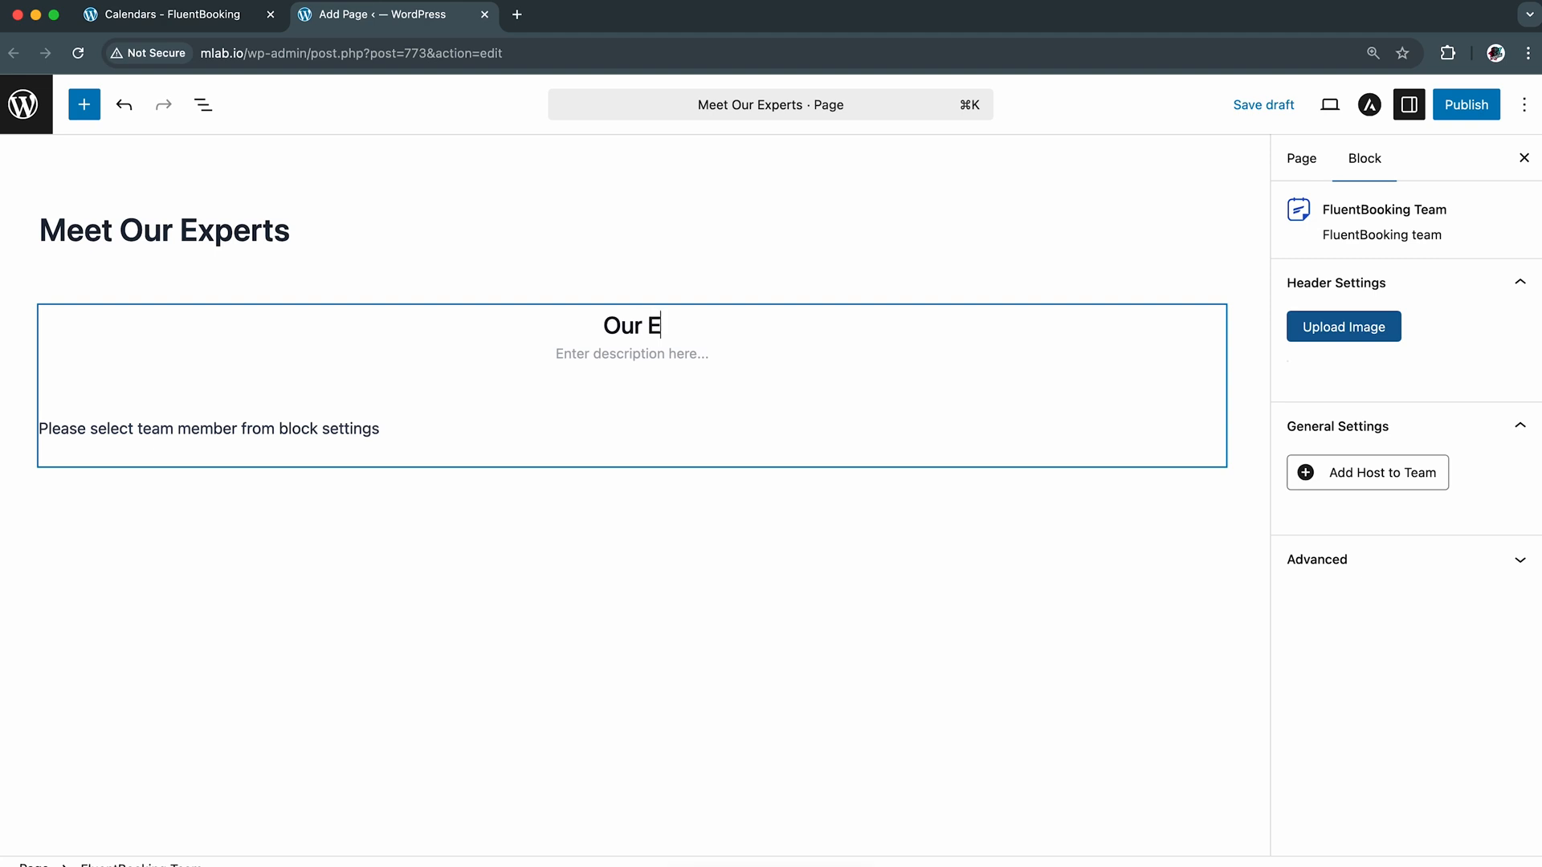
pyautogui.write('xperts')
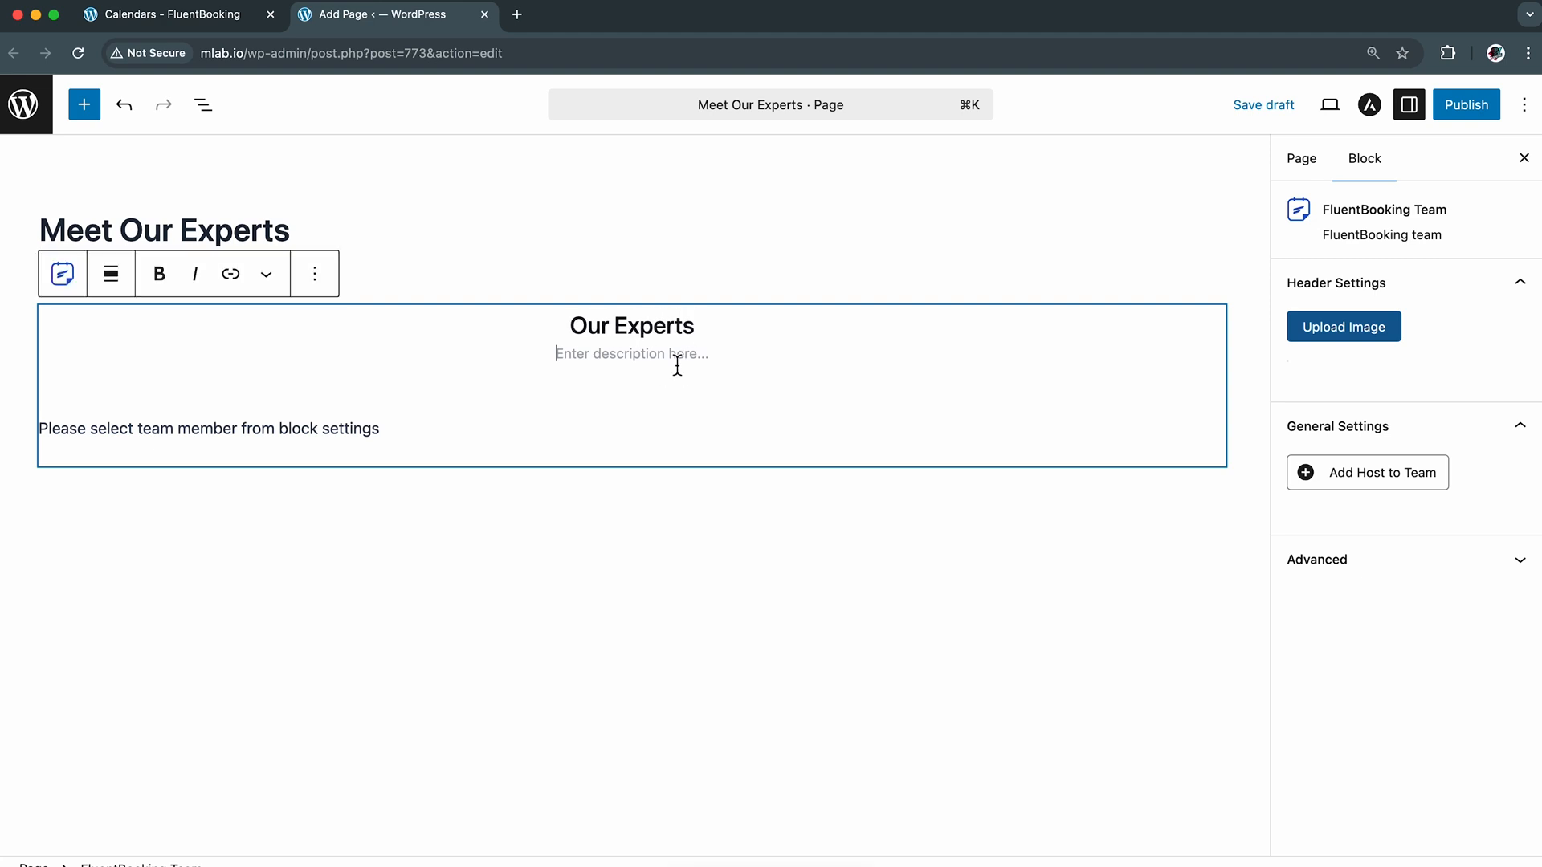
pyautogui.write('B')
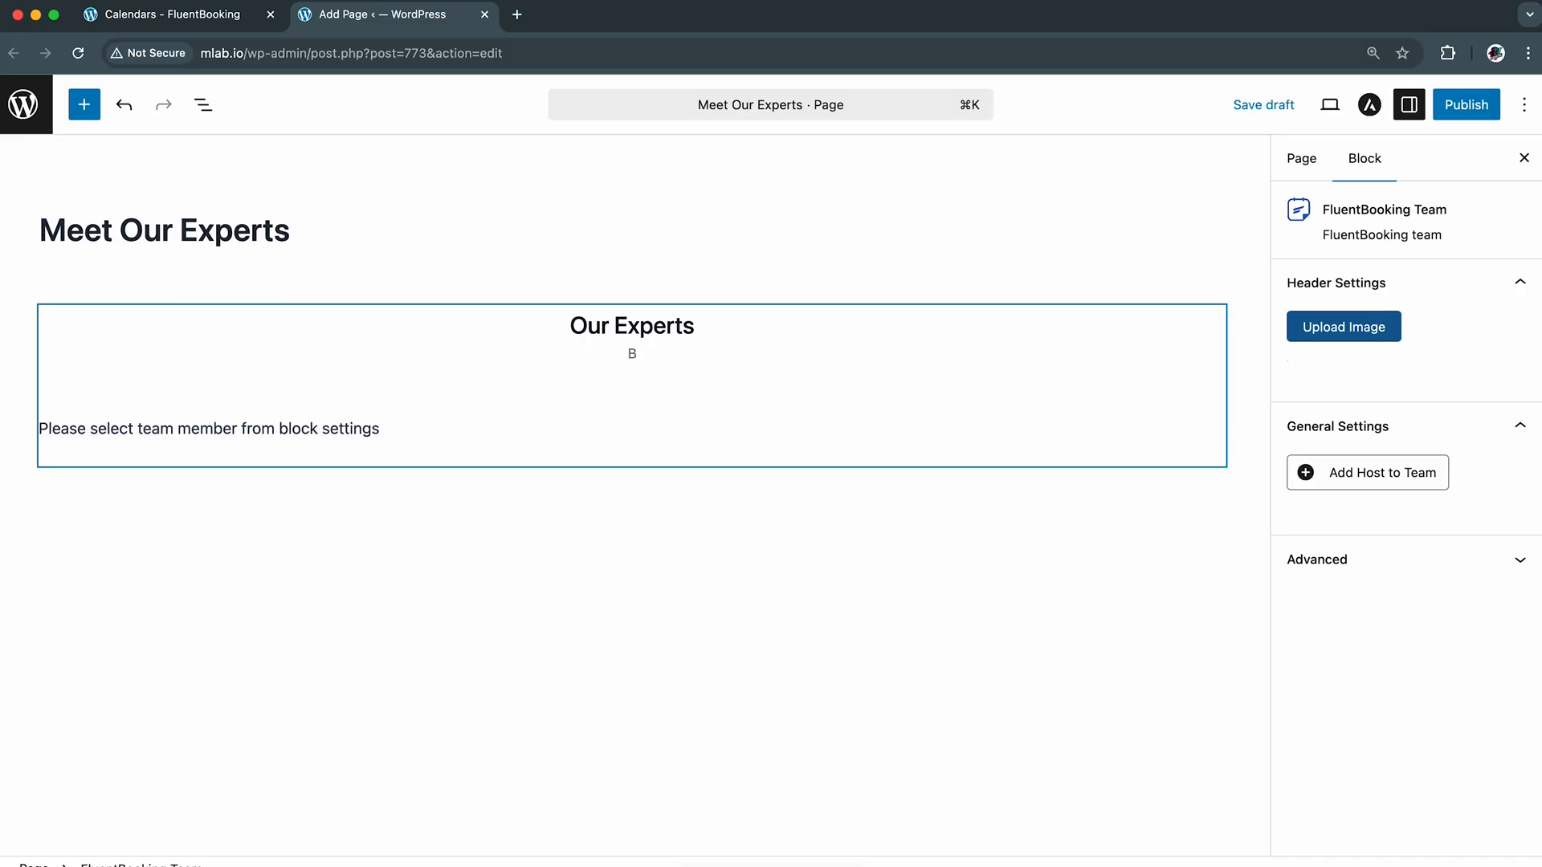
pyautogui.write('ook Your Favorite Pro Today')
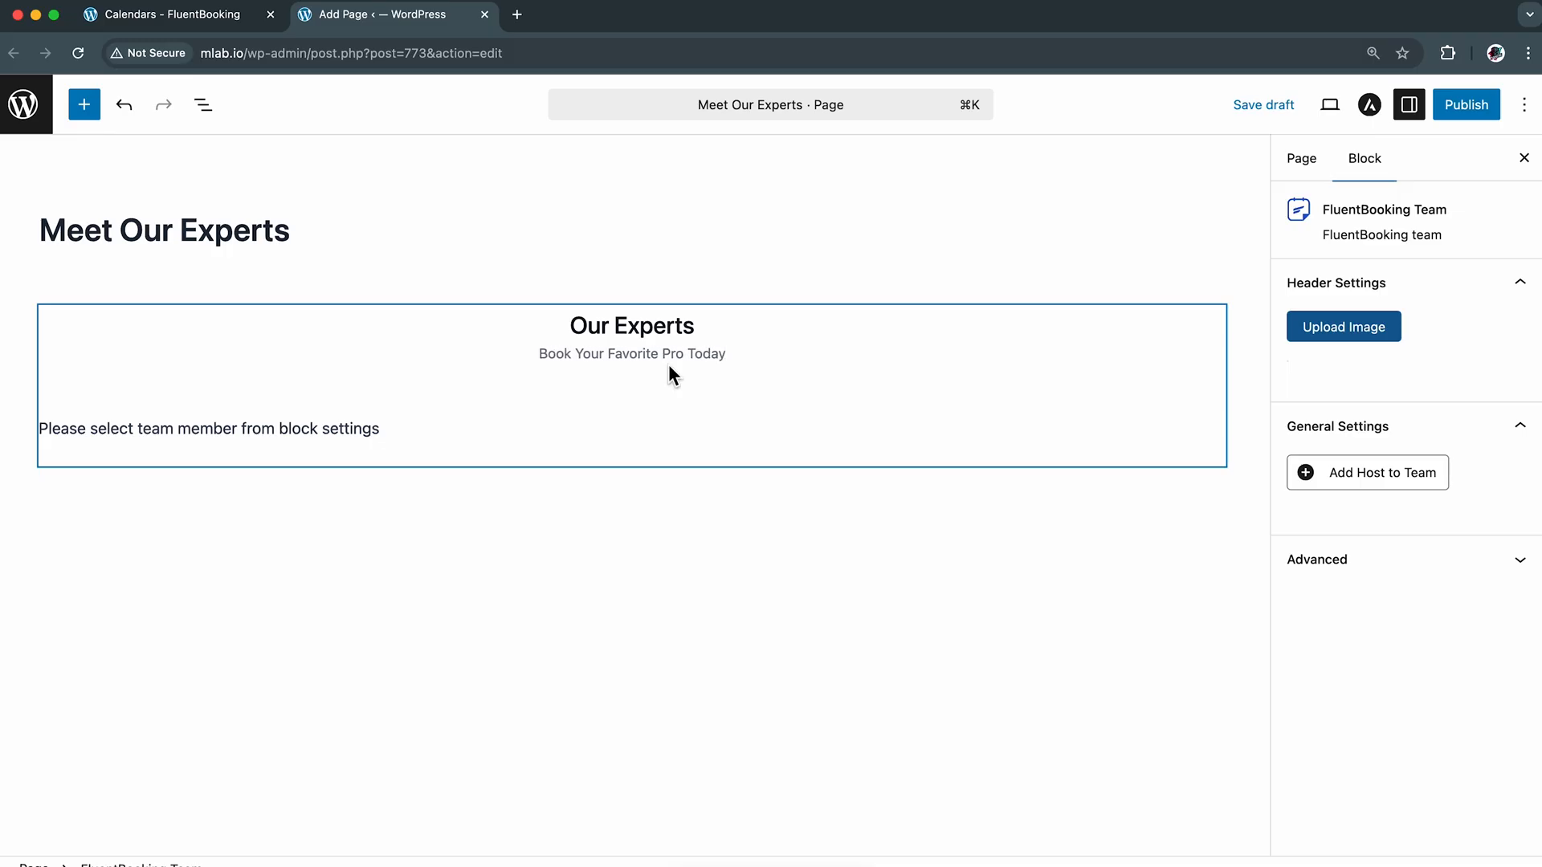
# Set the team block's header image to NexTech-Logo.png from the media library
pyautogui.click(1348, 329)
pyautogui.click(150, 323)
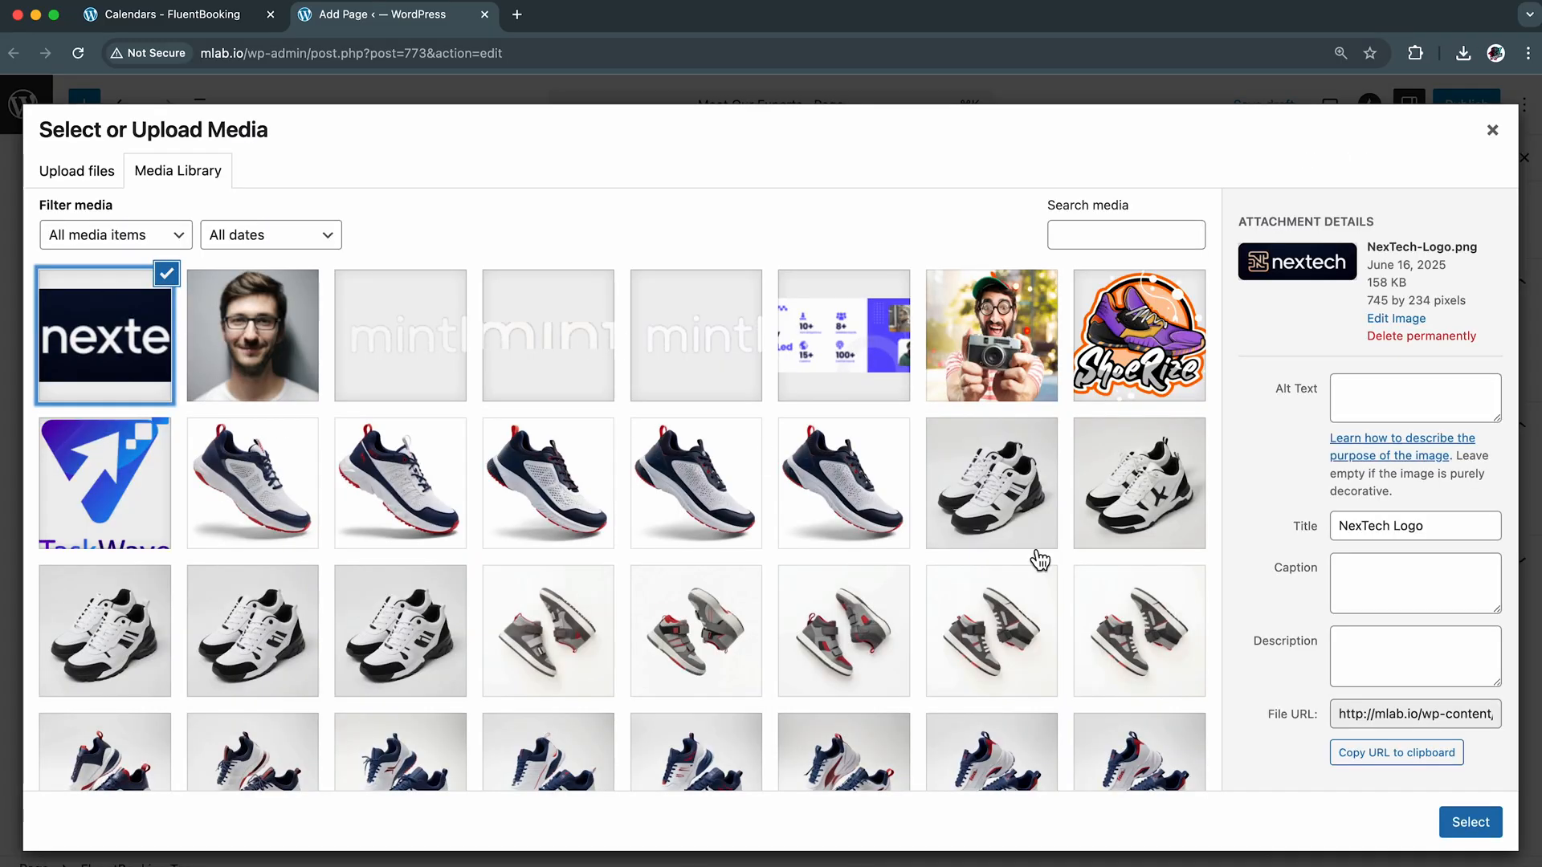
pyautogui.click(1470, 823)
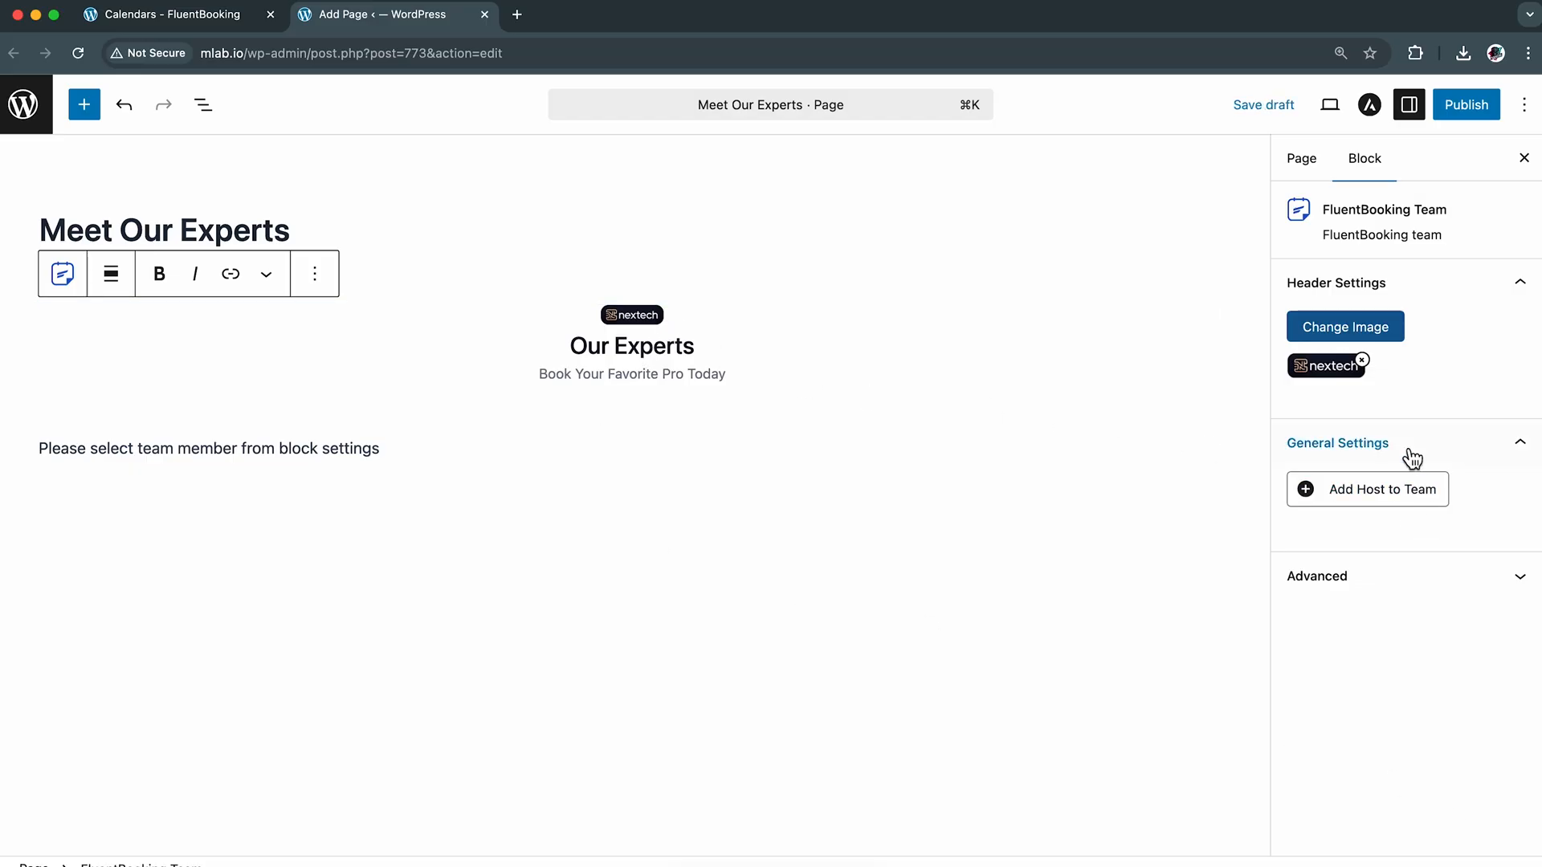
# Add the four individual hosts to the FluentBooking Team block
pyautogui.click(1379, 495)
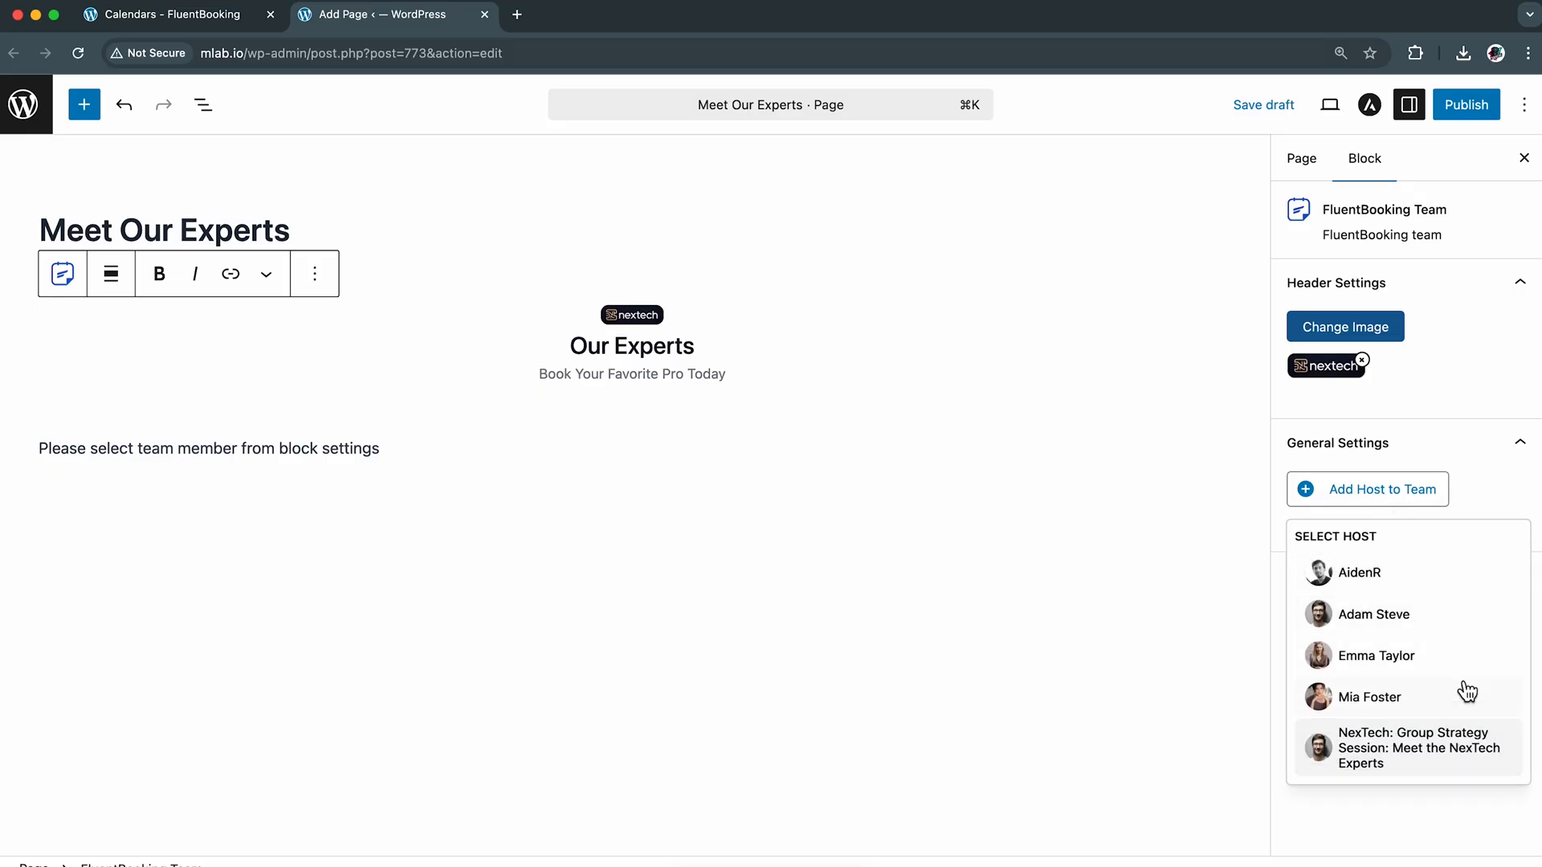
pyautogui.click(1457, 588)
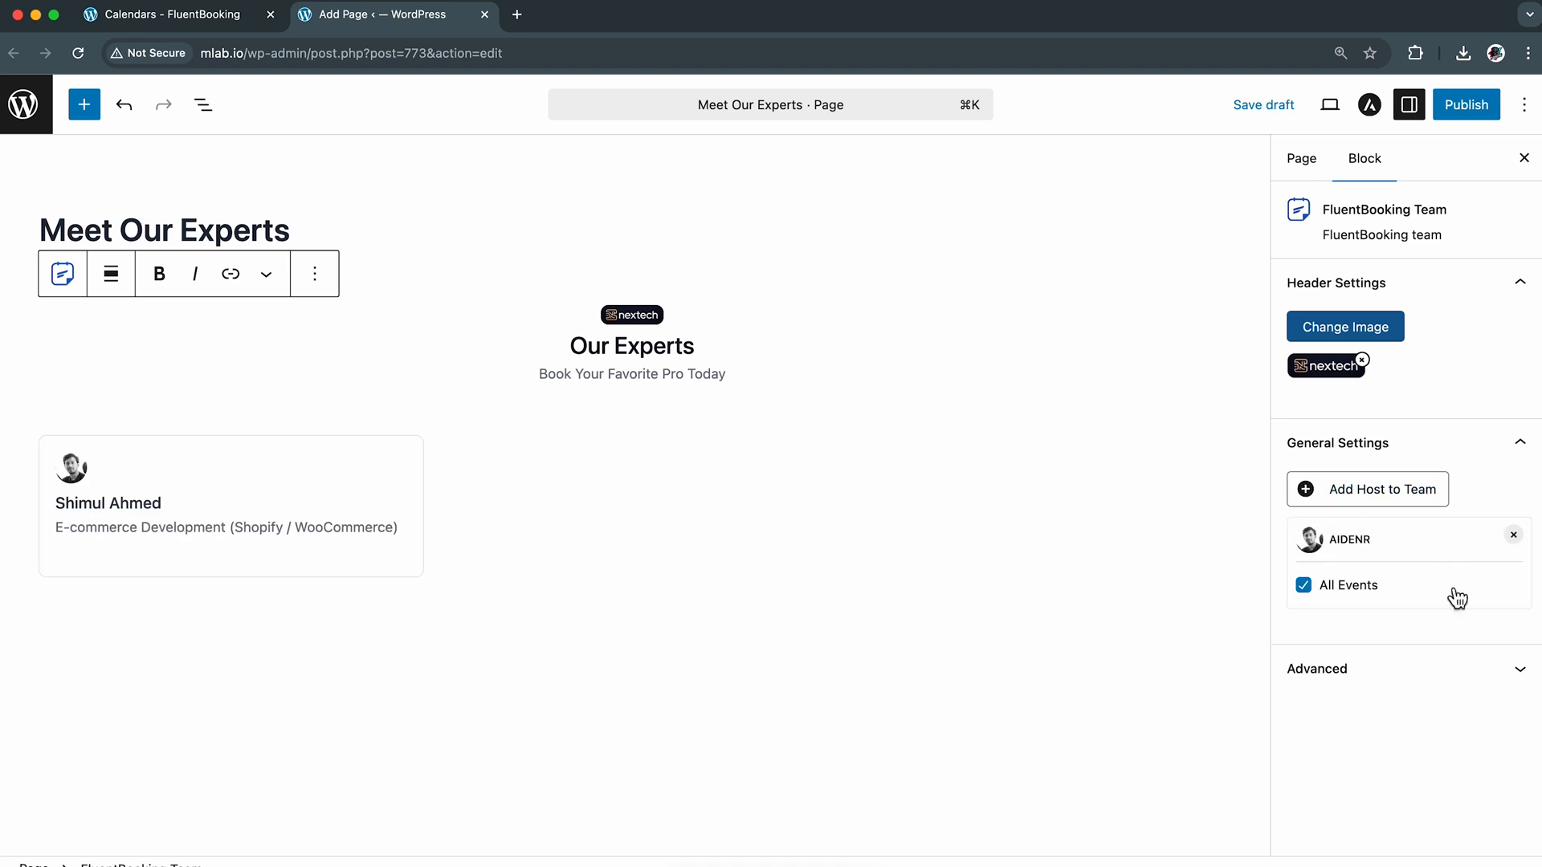
pyautogui.click(1394, 495)
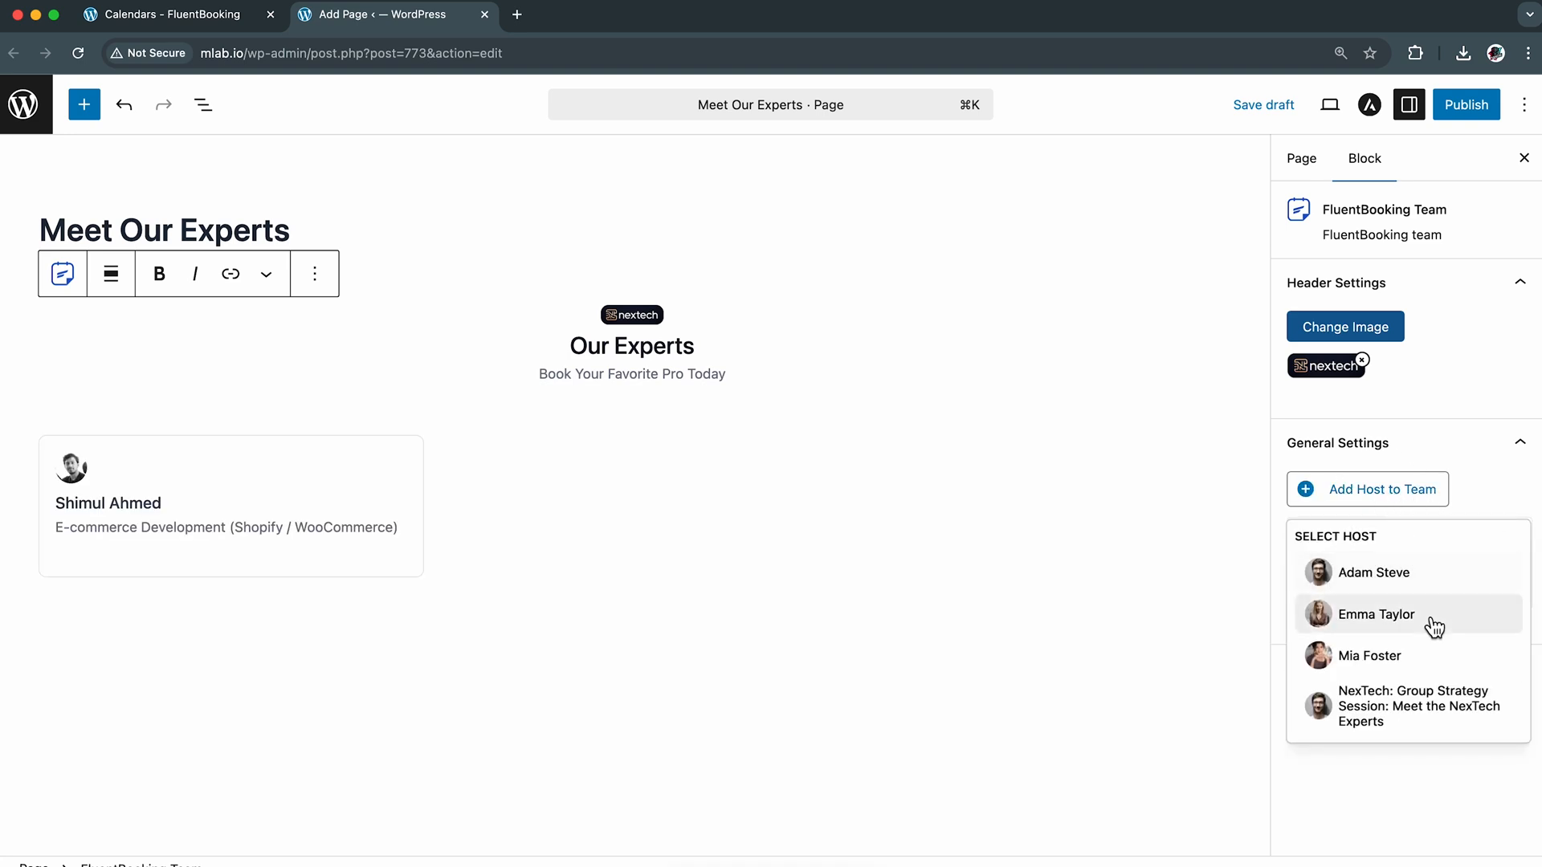
pyautogui.click(1434, 582)
pyautogui.click(1386, 496)
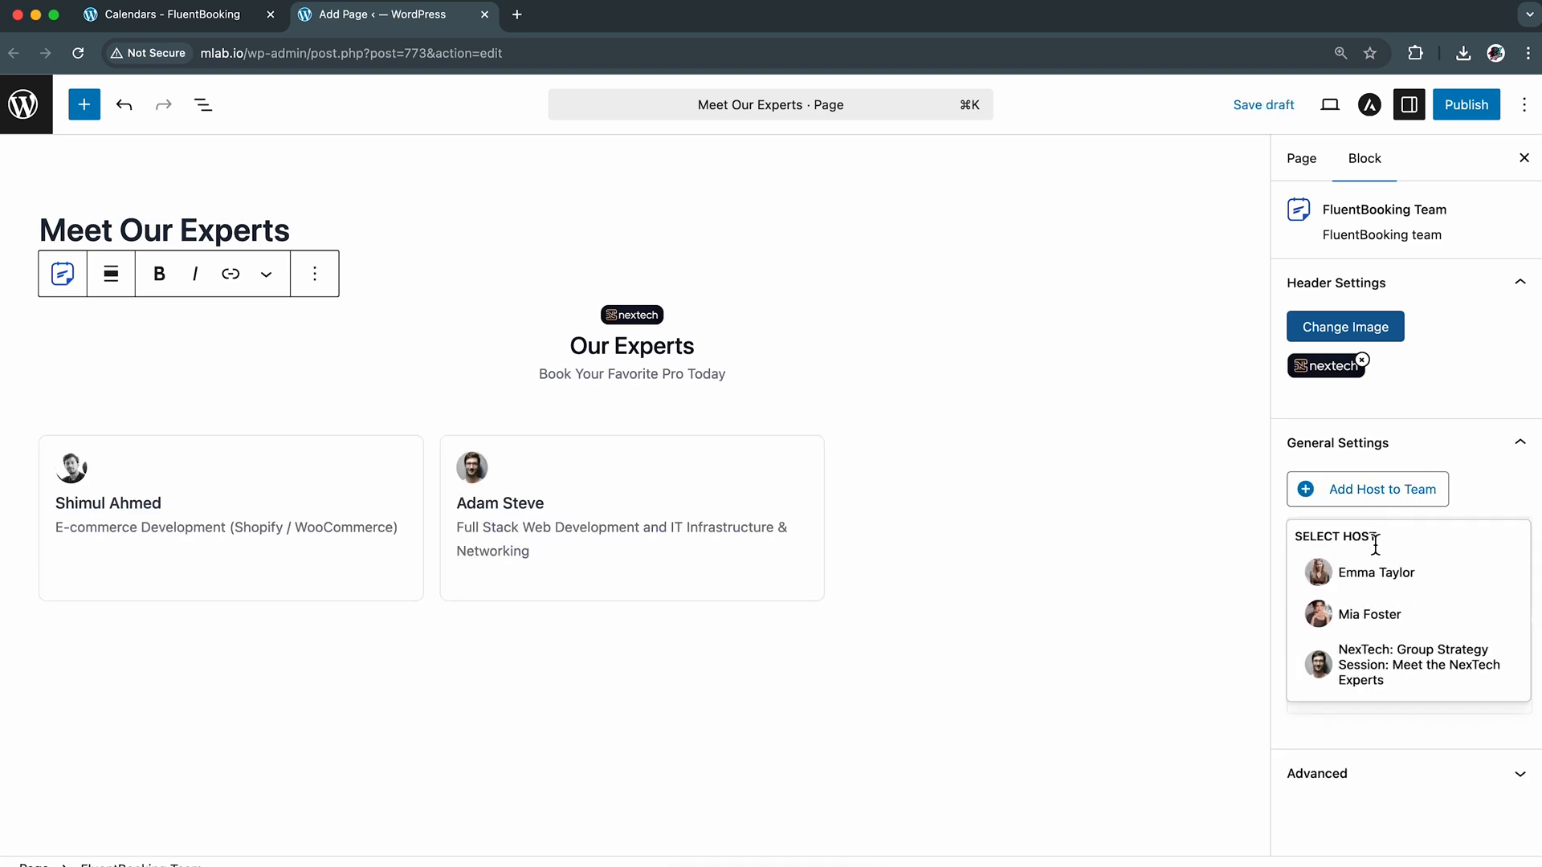
pyautogui.click(1442, 587)
pyautogui.click(1389, 491)
pyautogui.click(1440, 582)
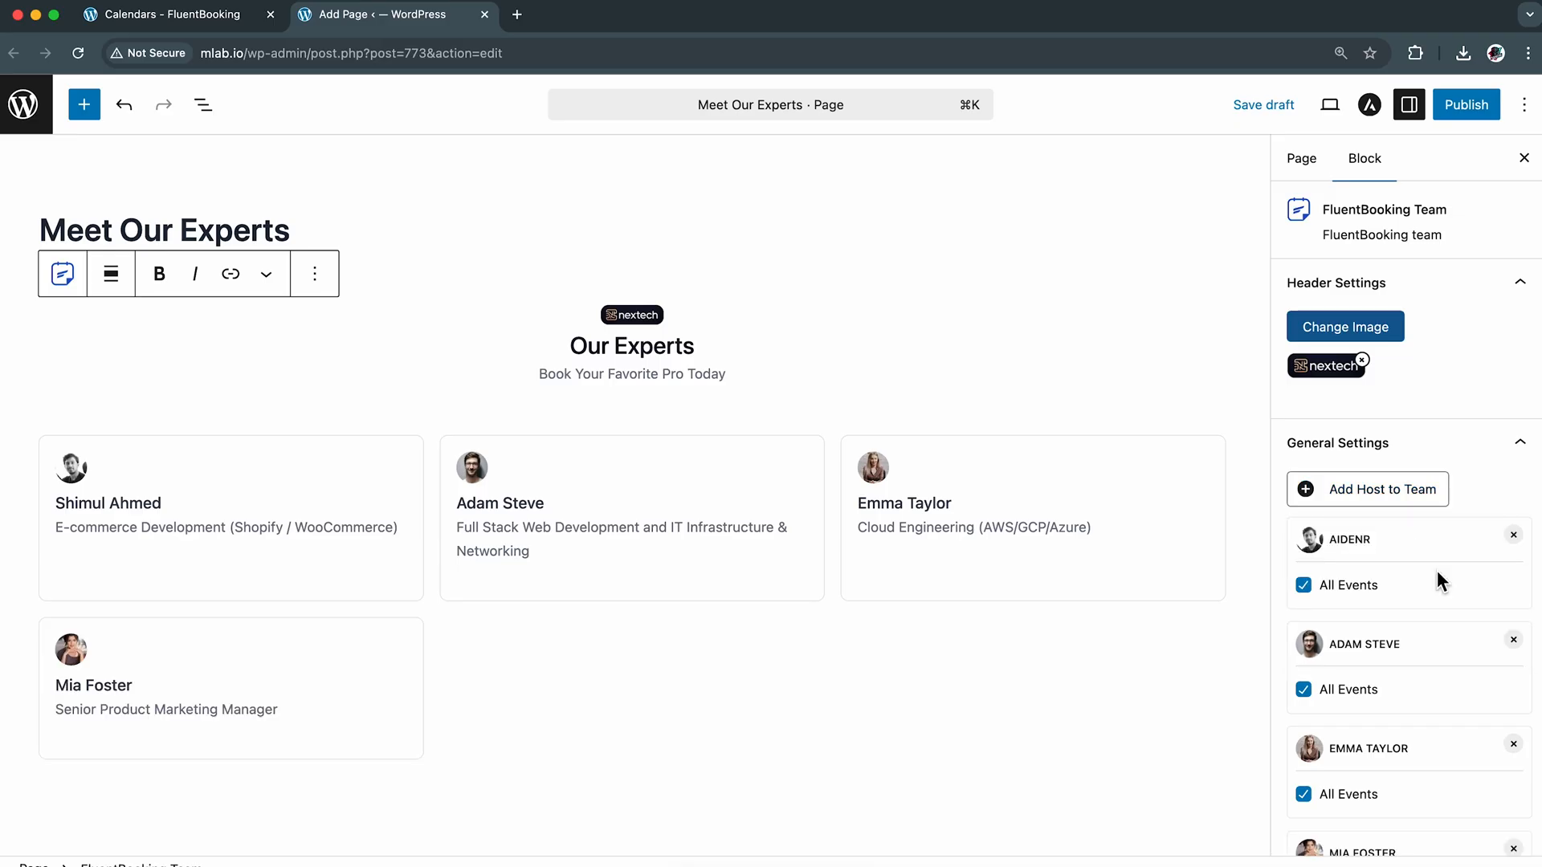
# Try limiting the second host to "Secure & Optimize Your IT Infrastructure" and "Build or Fix Your Web App with Confidence", and restore All Events
pyautogui.scroll(-3, 1437, 570)
pyautogui.click(1315, 589)
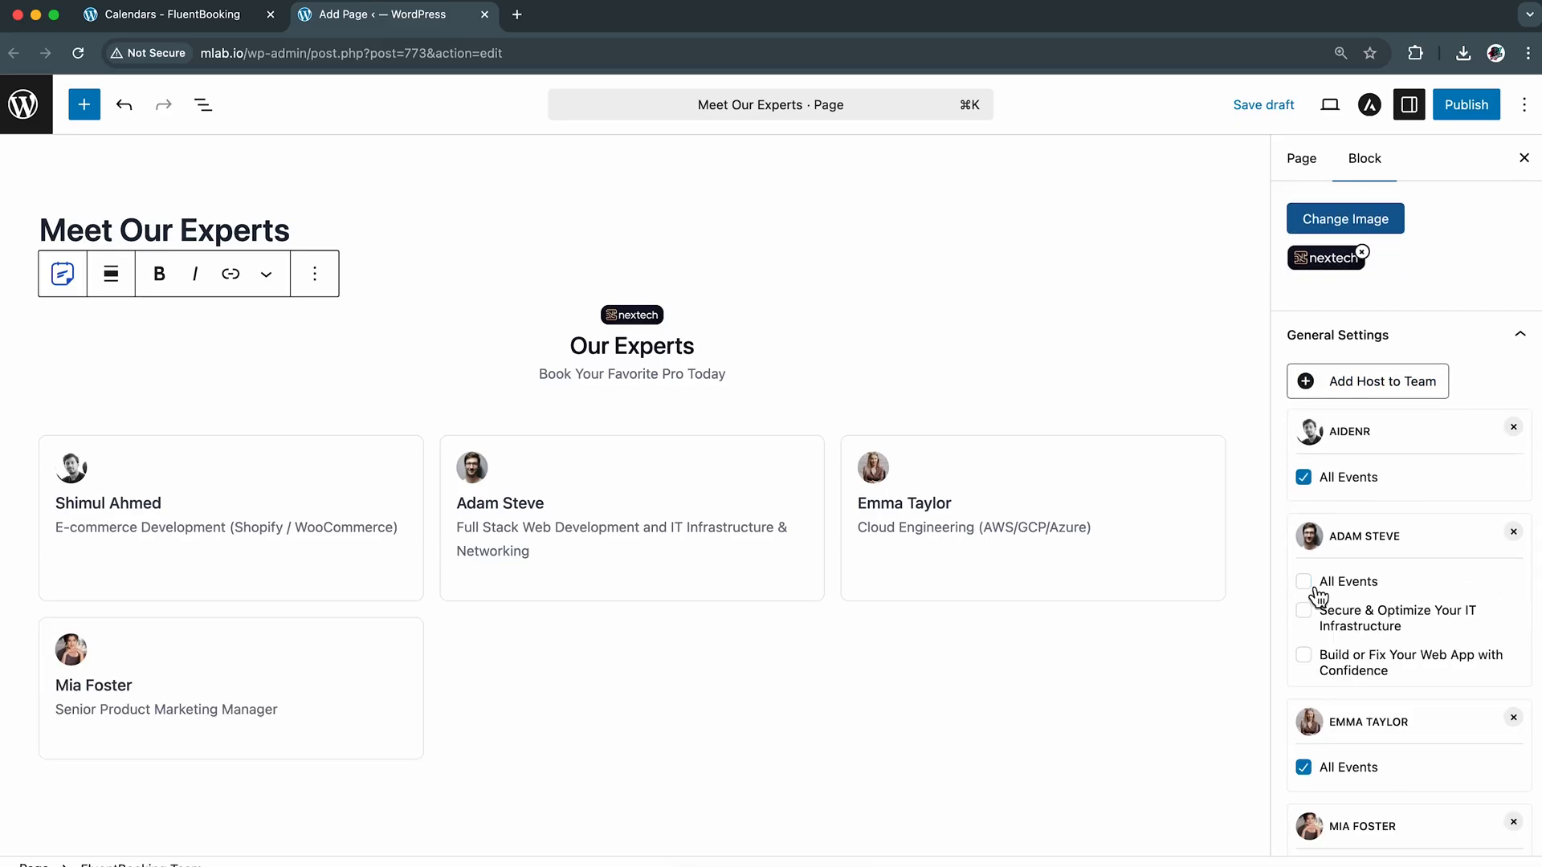
pyautogui.click(1411, 631)
pyautogui.click(1434, 669)
pyautogui.click(1317, 589)
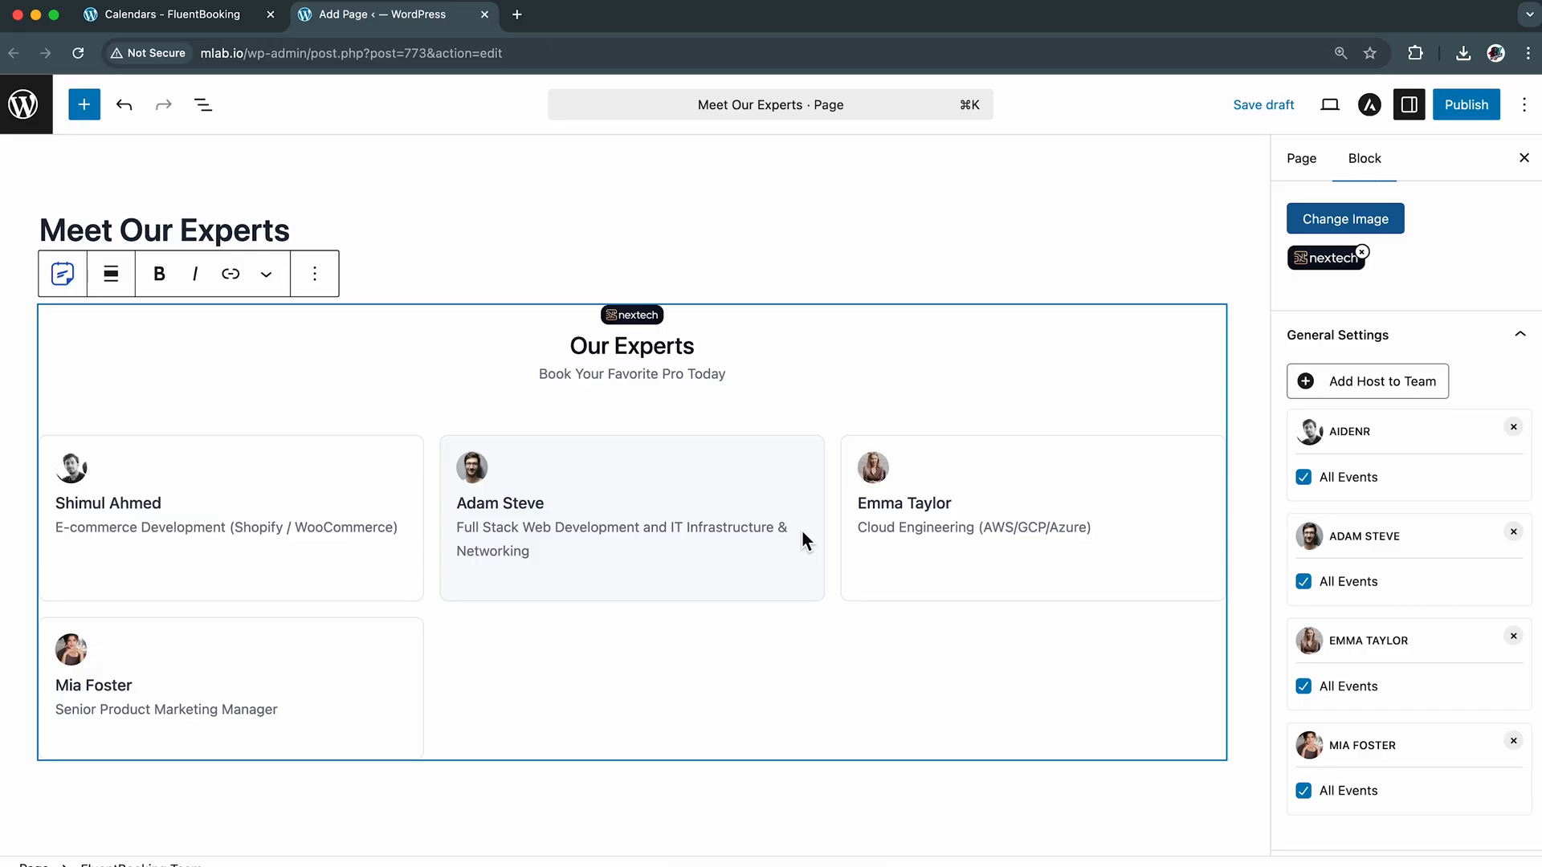
# Add the "NexTech: Group Strategy Session: Meet the NexTech Experts" team calendar as a host in the team block
pyautogui.click(1383, 387)
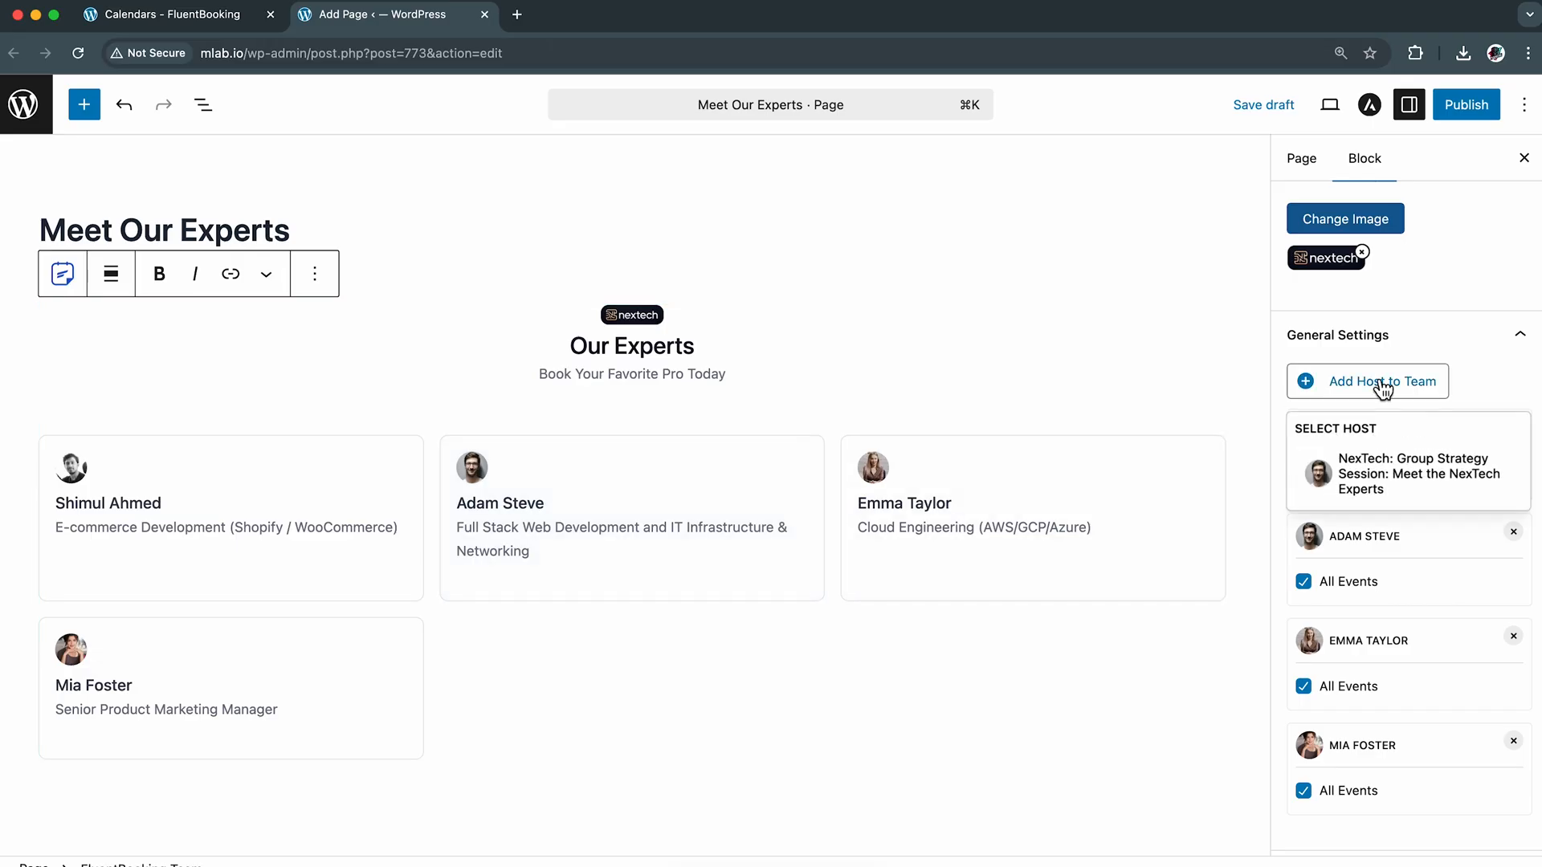
pyautogui.click(1440, 484)
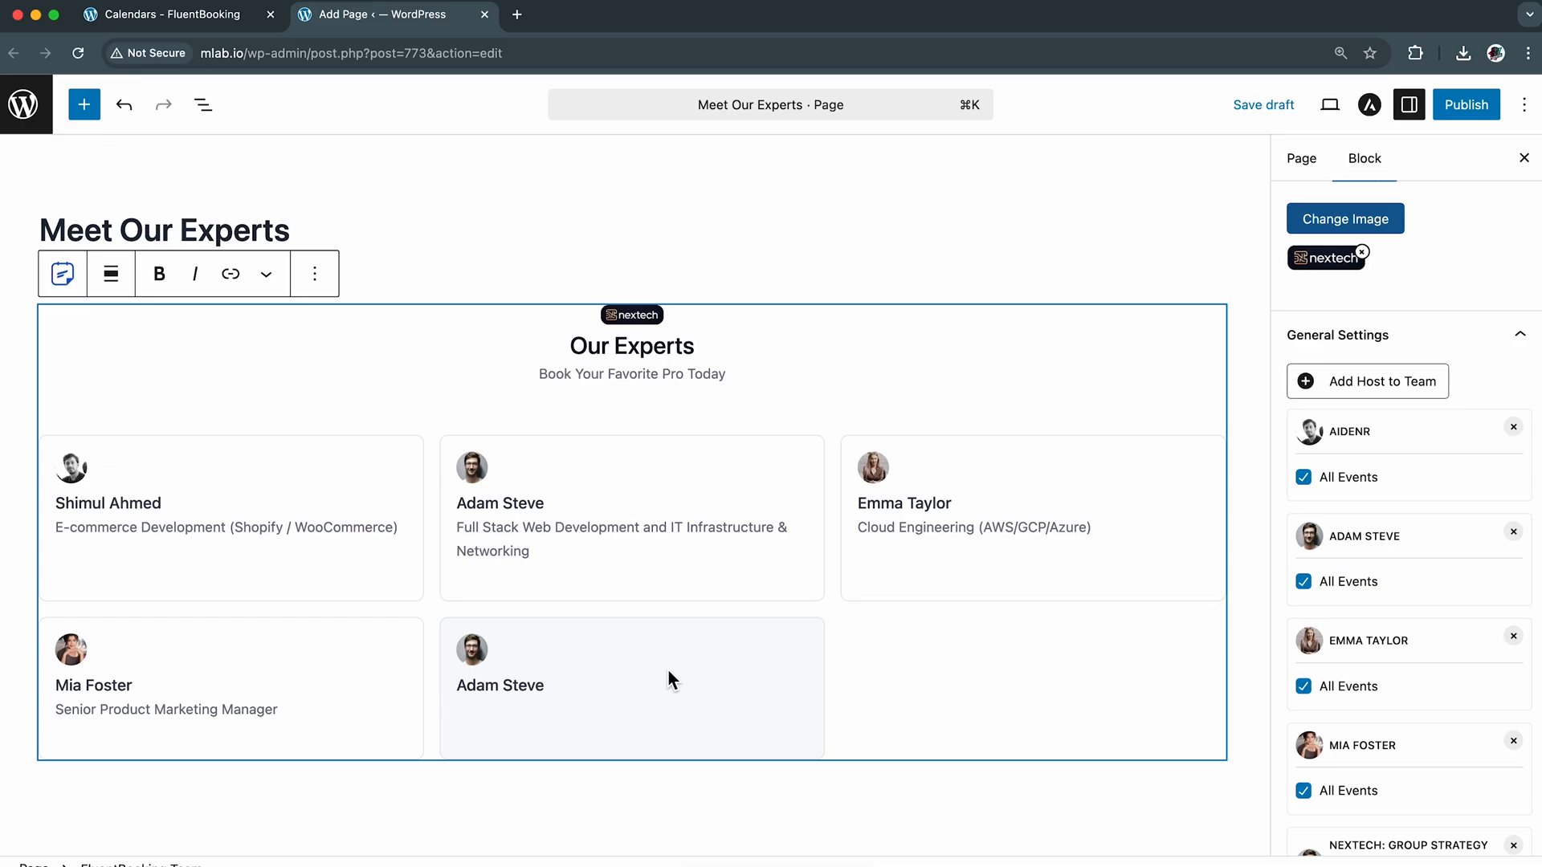
pyautogui.scroll(-3, 1375, 492)
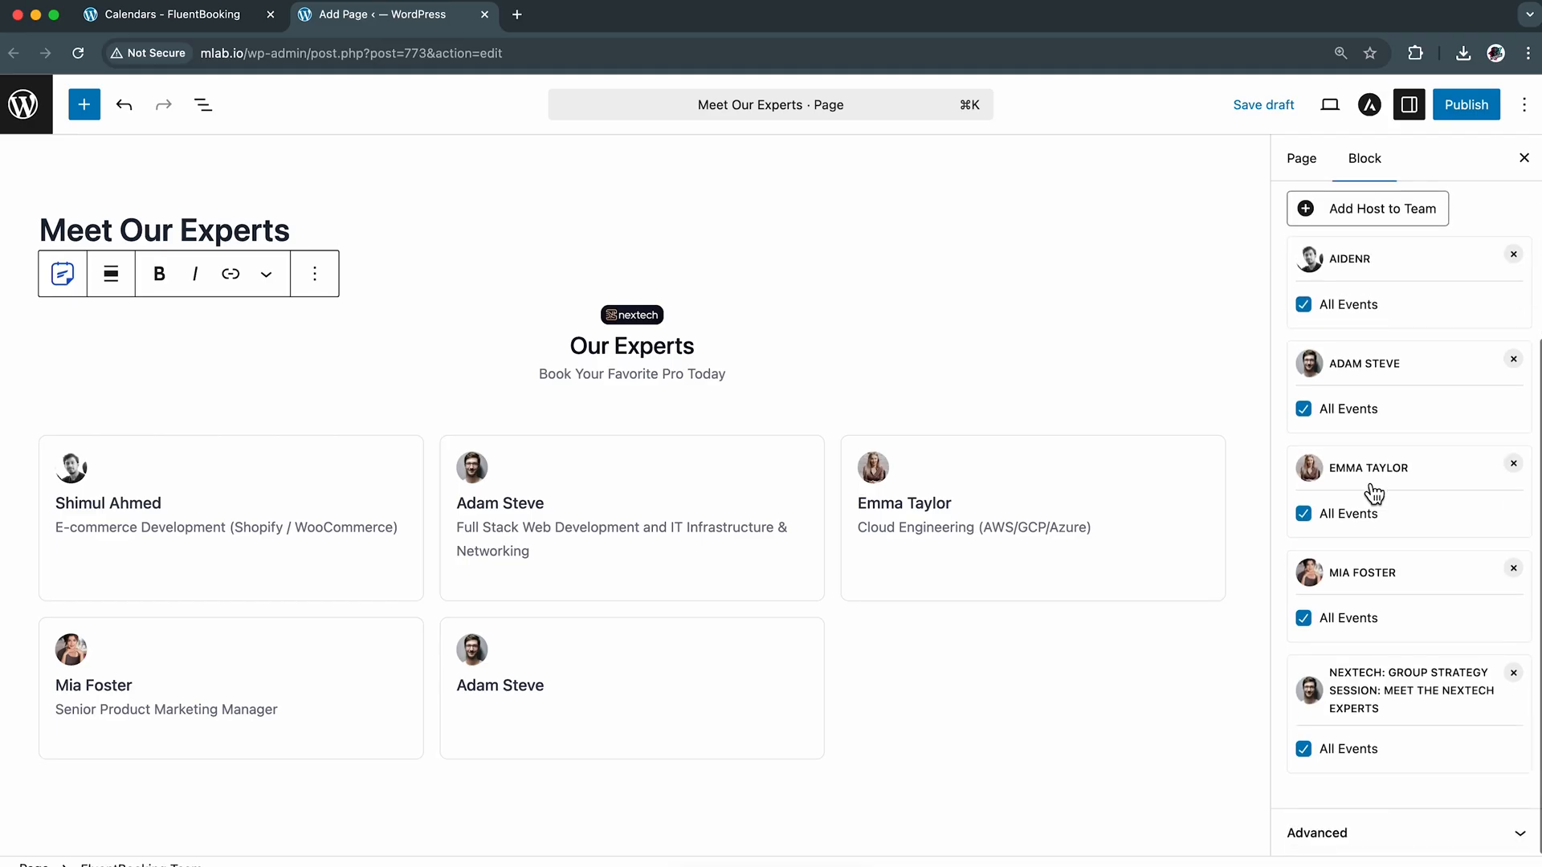
# Save the "Meet Our Experts" page as a draft and publish it
pyautogui.scroll(5, 1368, 489)
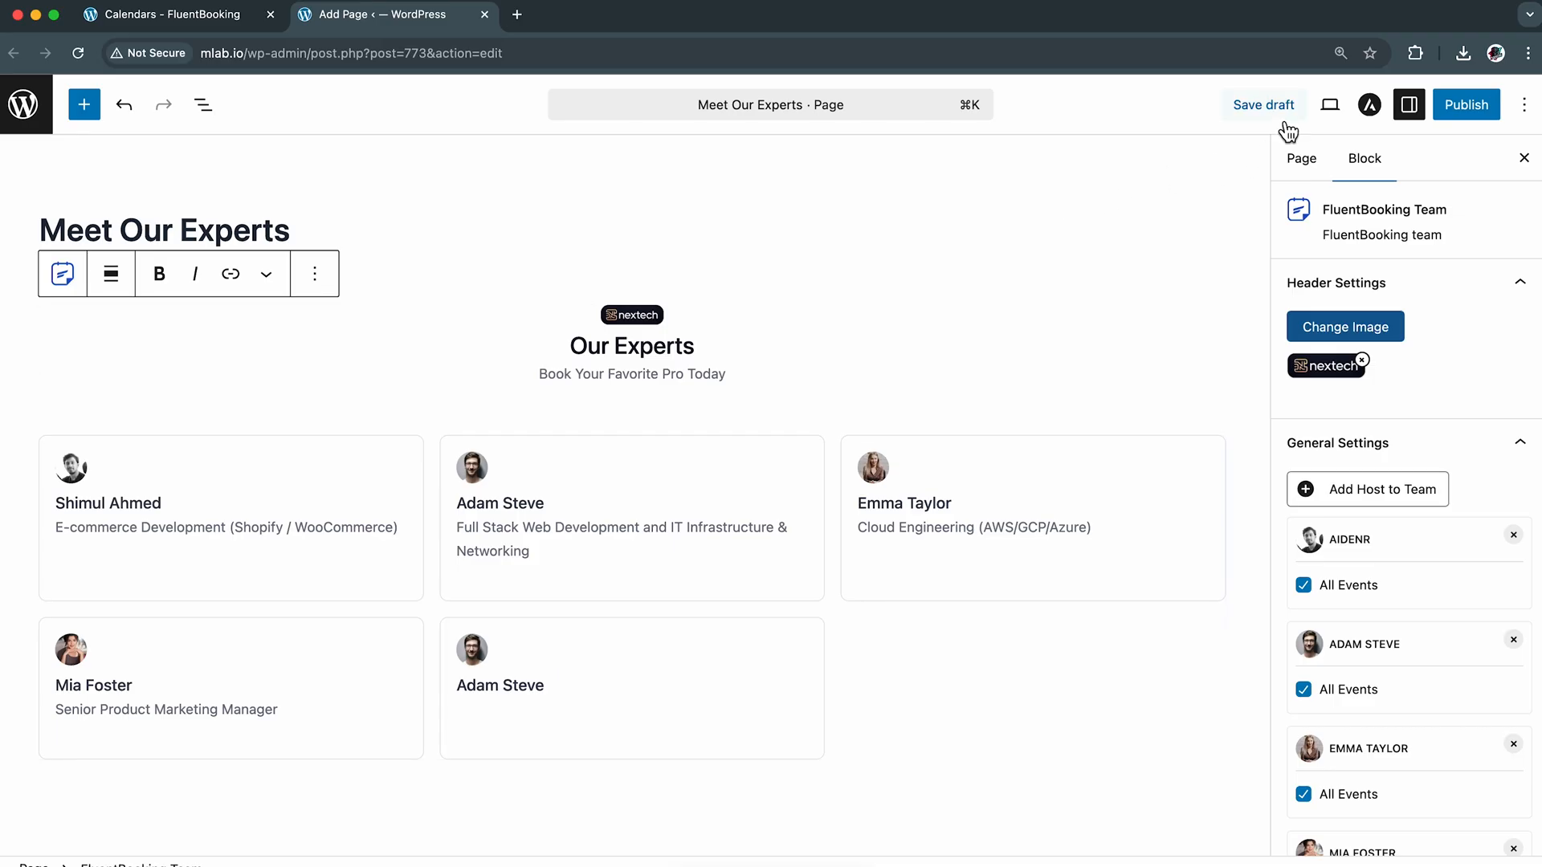
pyautogui.click(1265, 104)
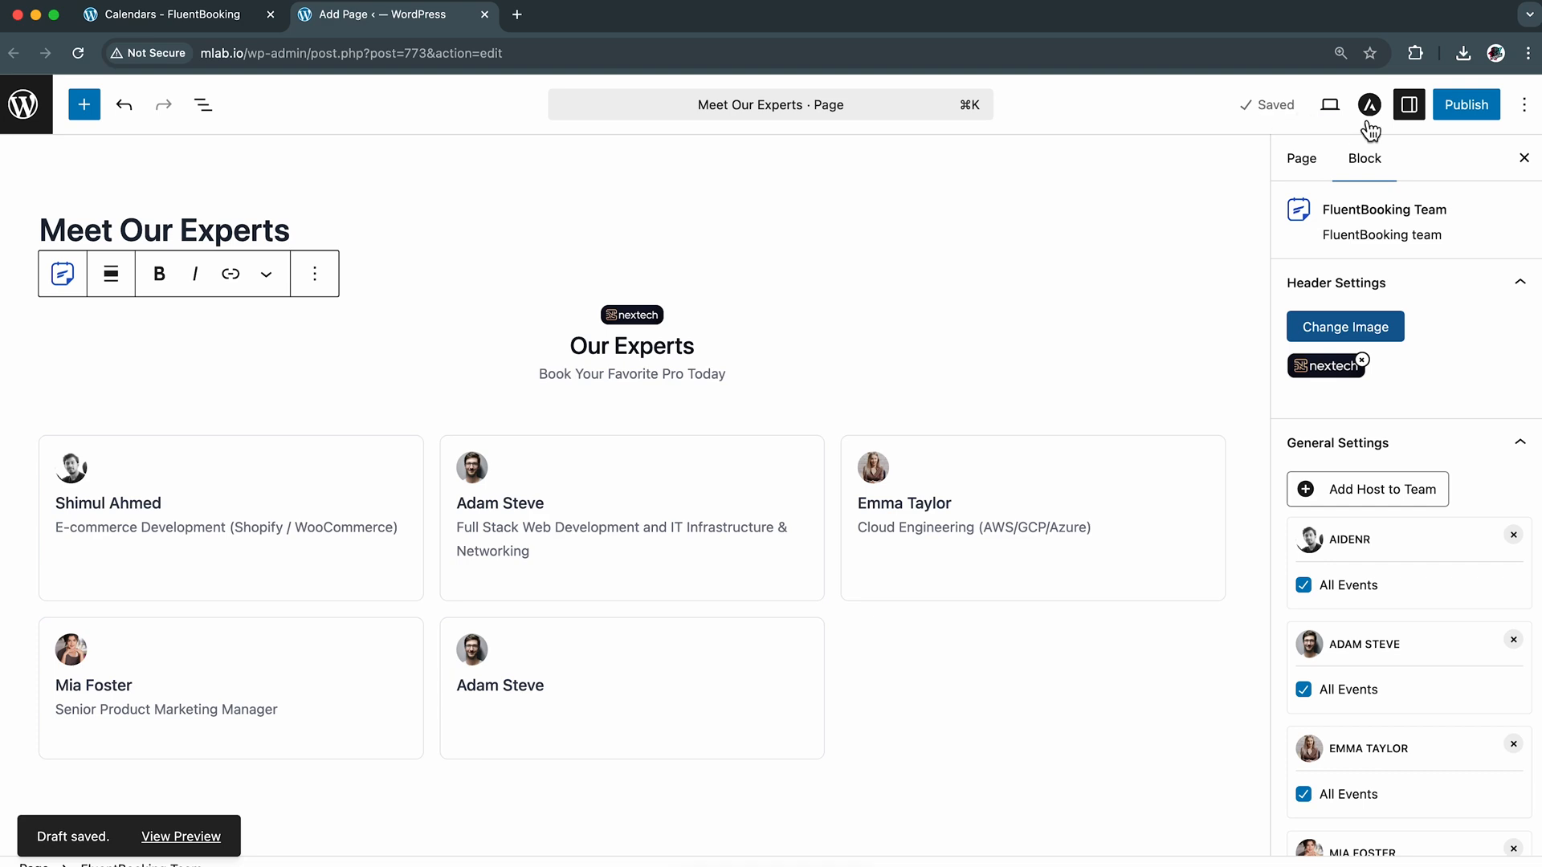
pyautogui.click(1470, 111)
pyautogui.click(1473, 108)
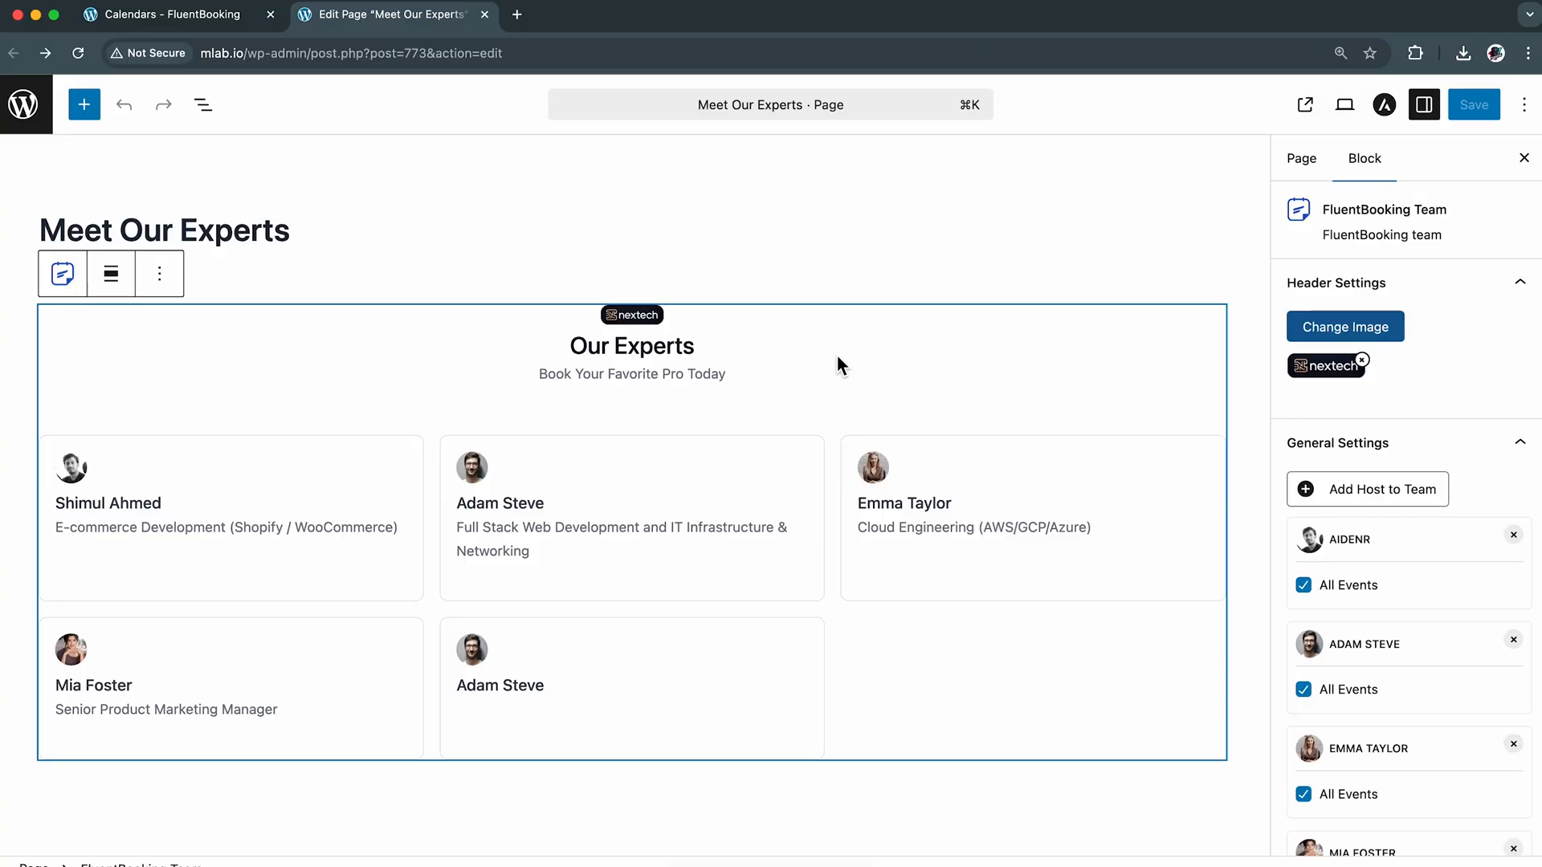
# Preview the page in a new tab and check the second and third hosts' events and the "Cloud Solutions to Scale Smarter" booking calendar
pyautogui.click(1354, 110)
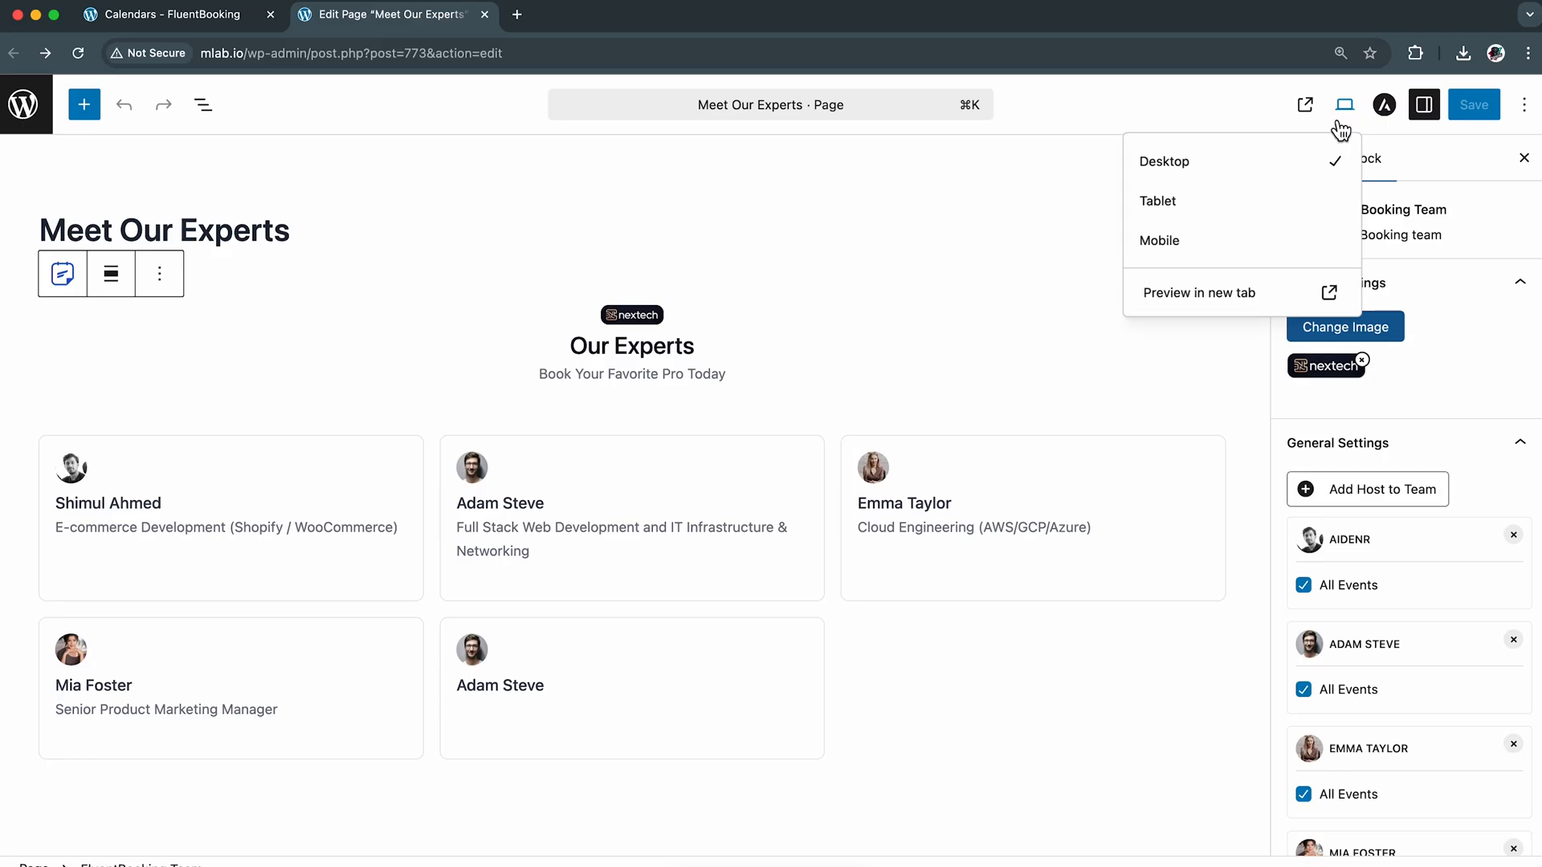
pyautogui.click(1265, 300)
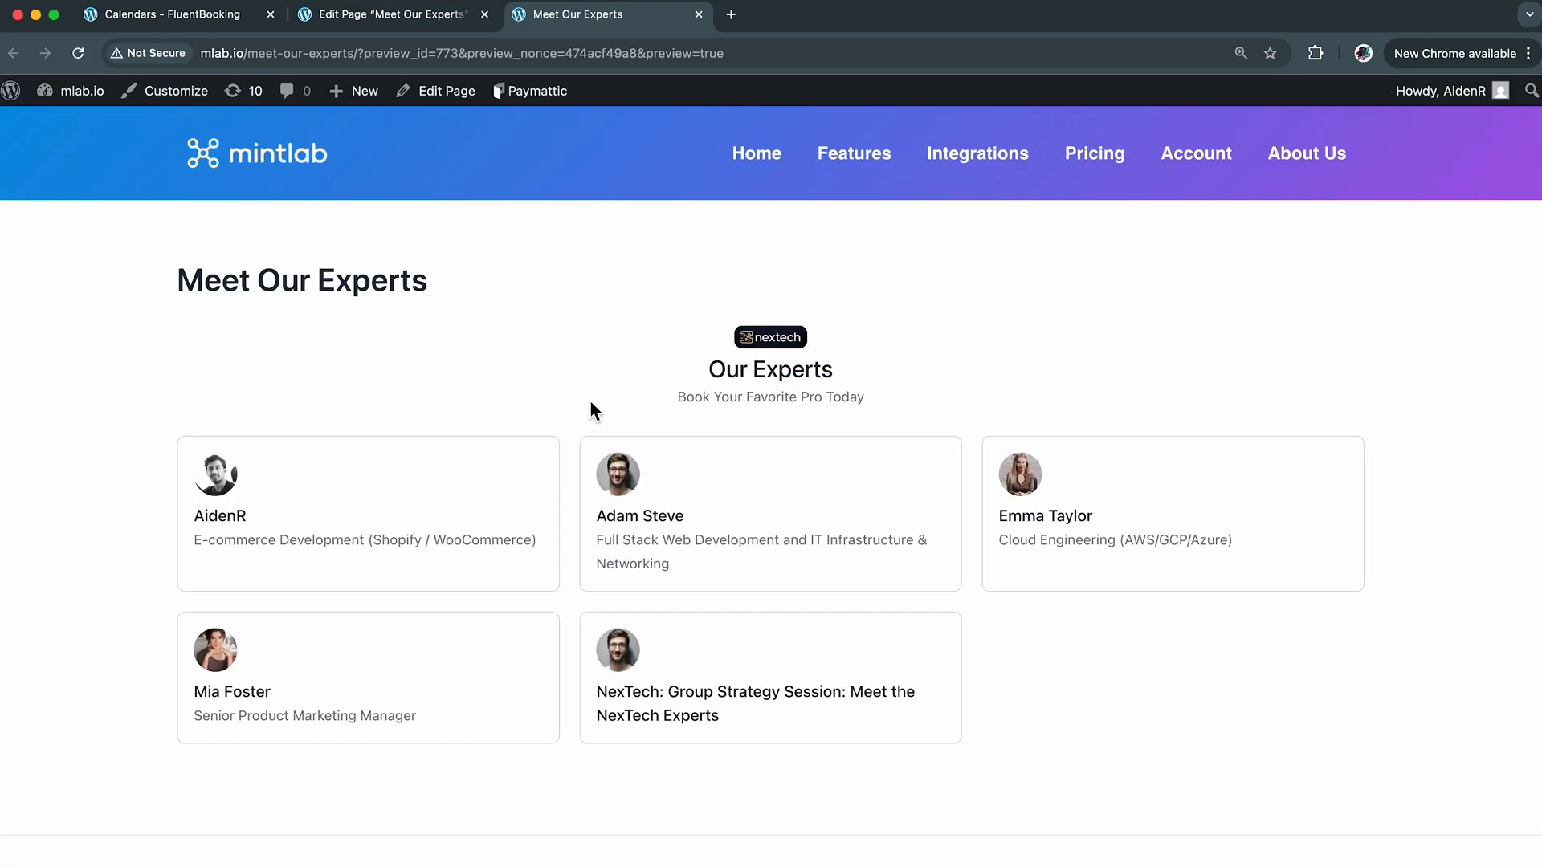
pyautogui.click(674, 520)
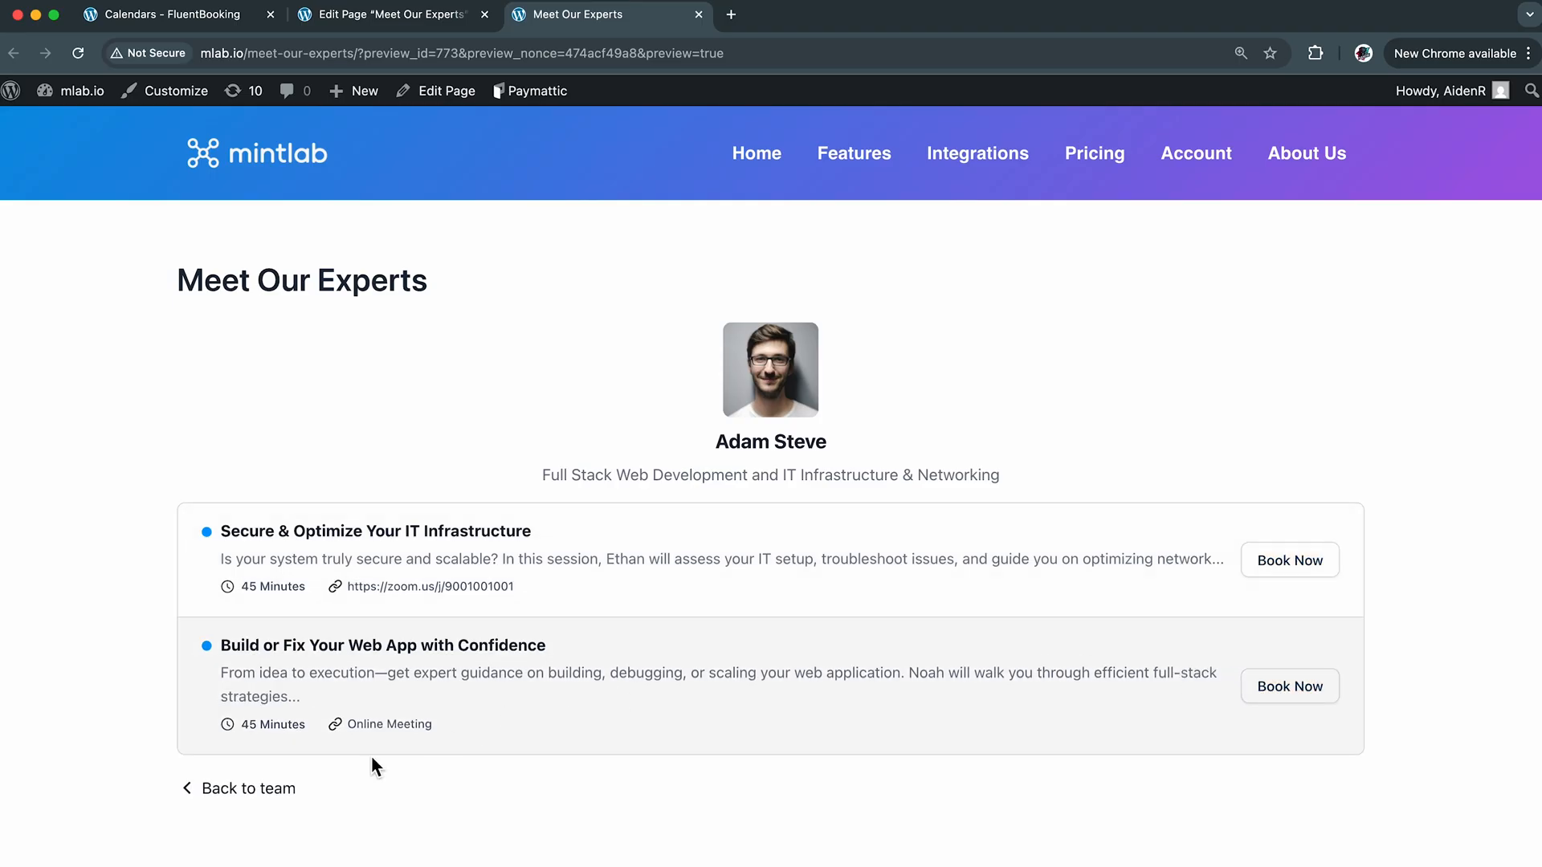
pyautogui.click(261, 791)
pyautogui.click(1040, 532)
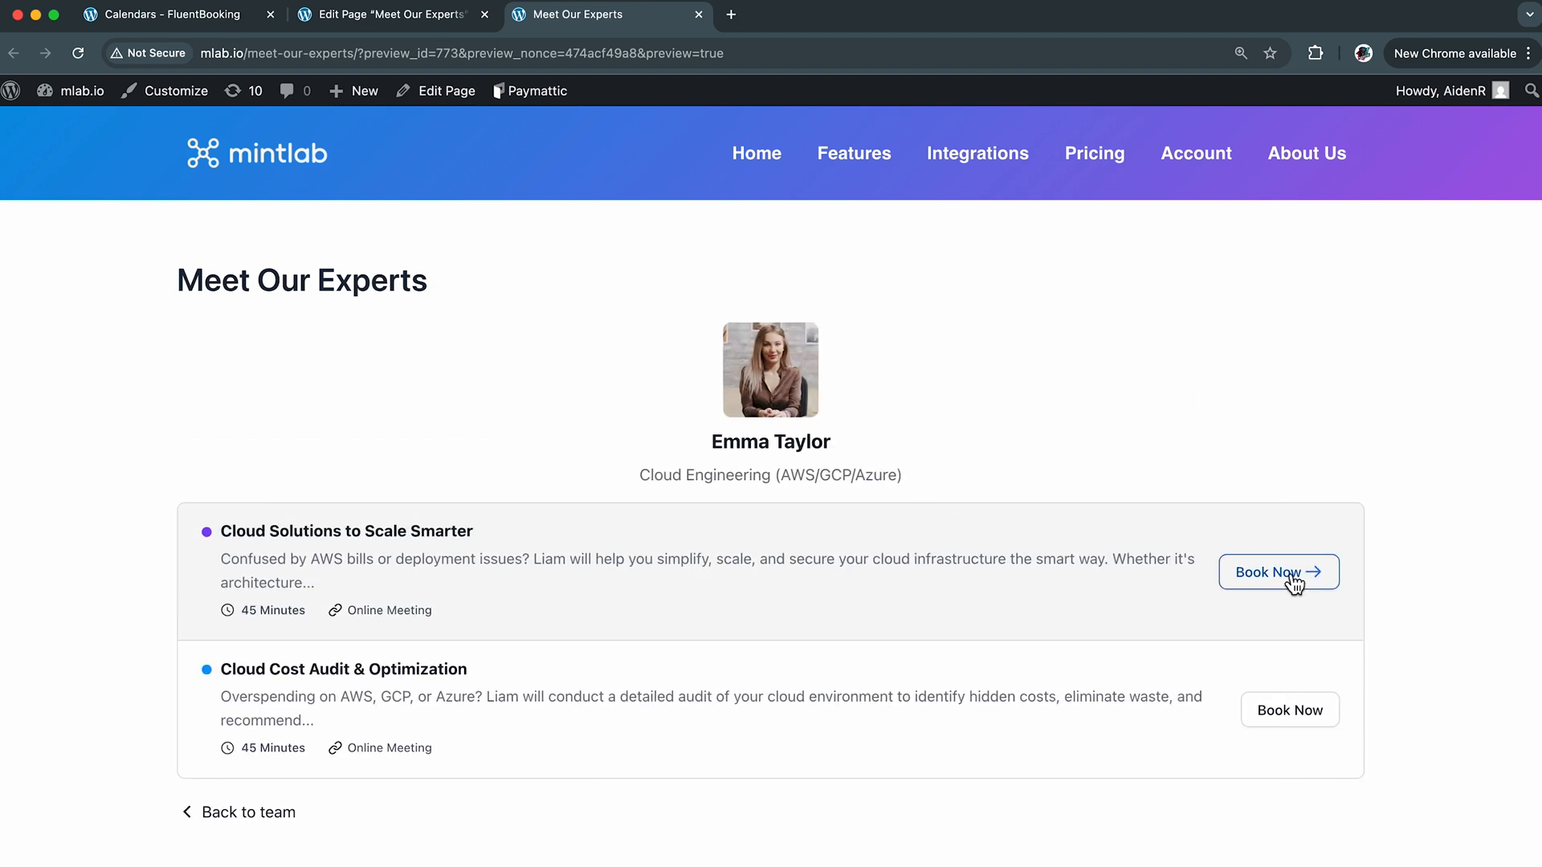
pyautogui.click(1285, 574)
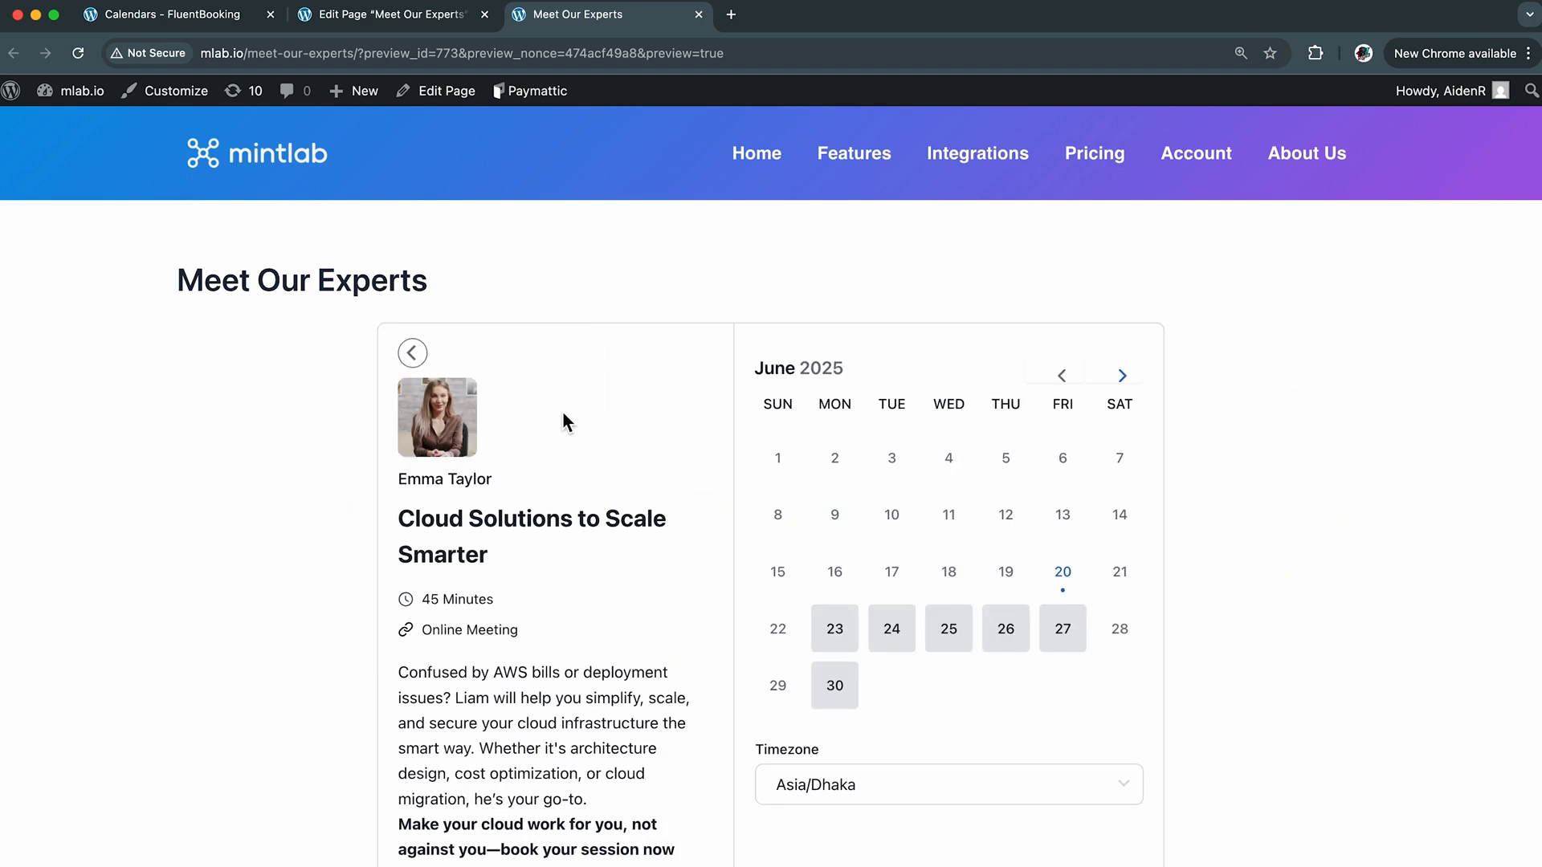
pyautogui.click(410, 354)
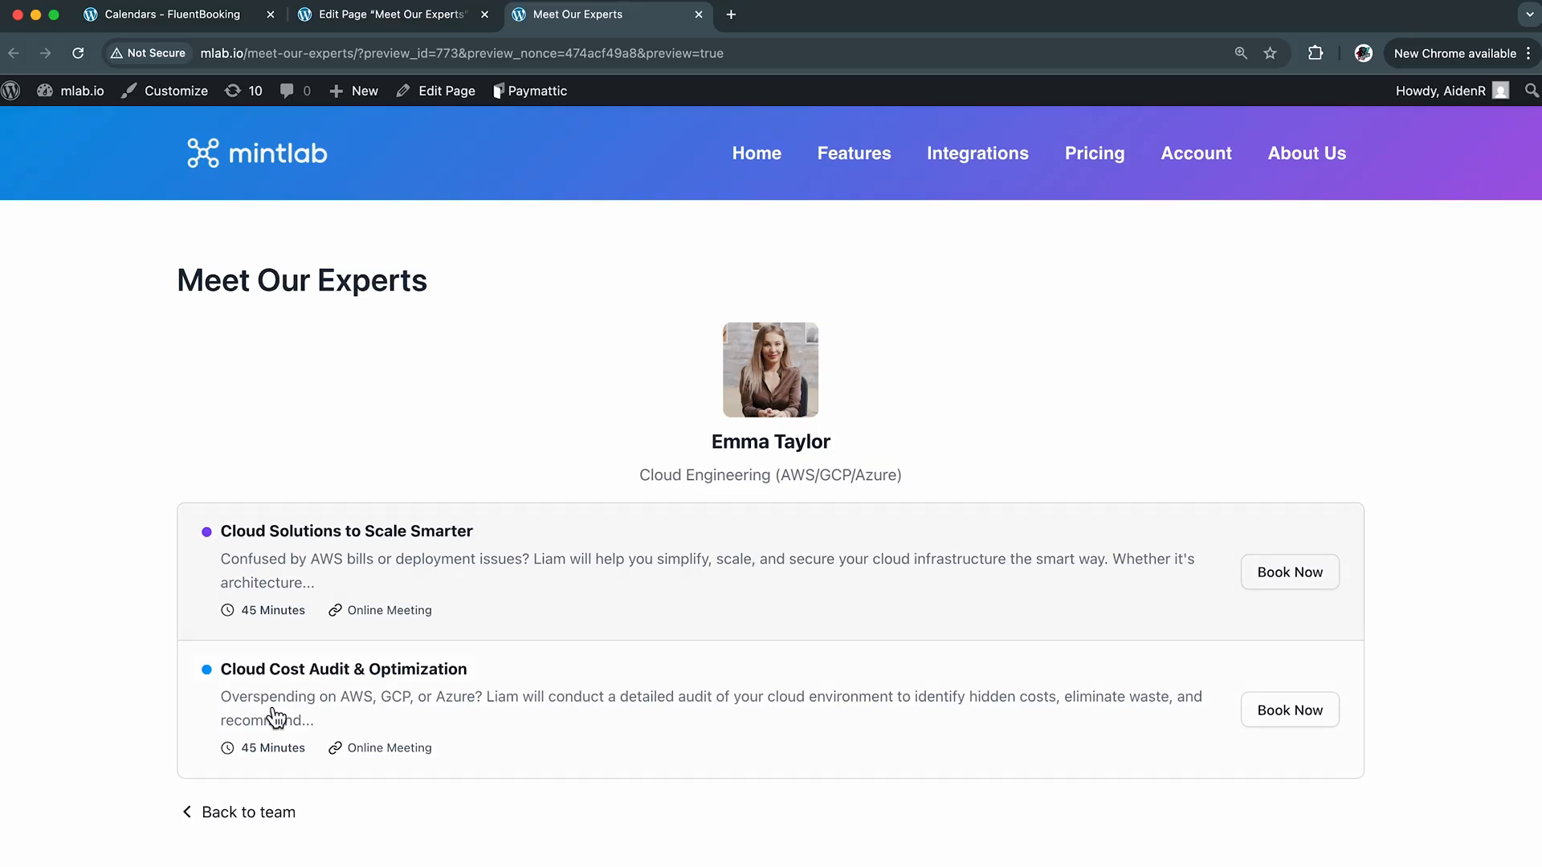
pyautogui.click(249, 811)
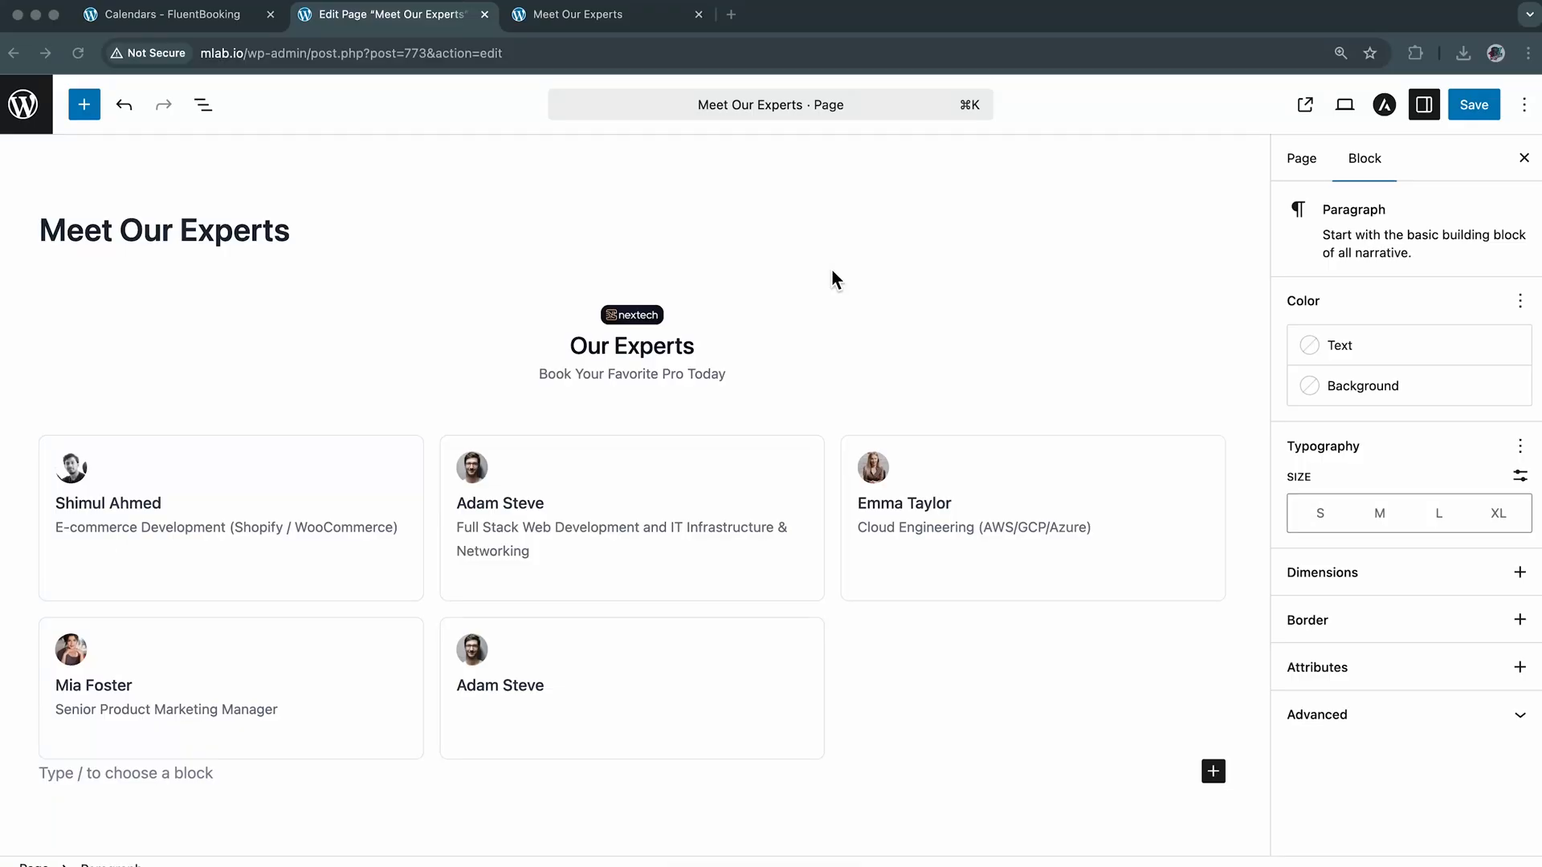
# Add a FluentBooking Calendar block below the team block in the page editor and assign it the first host's calendar
pyautogui.scroll(-3, 972, 635)
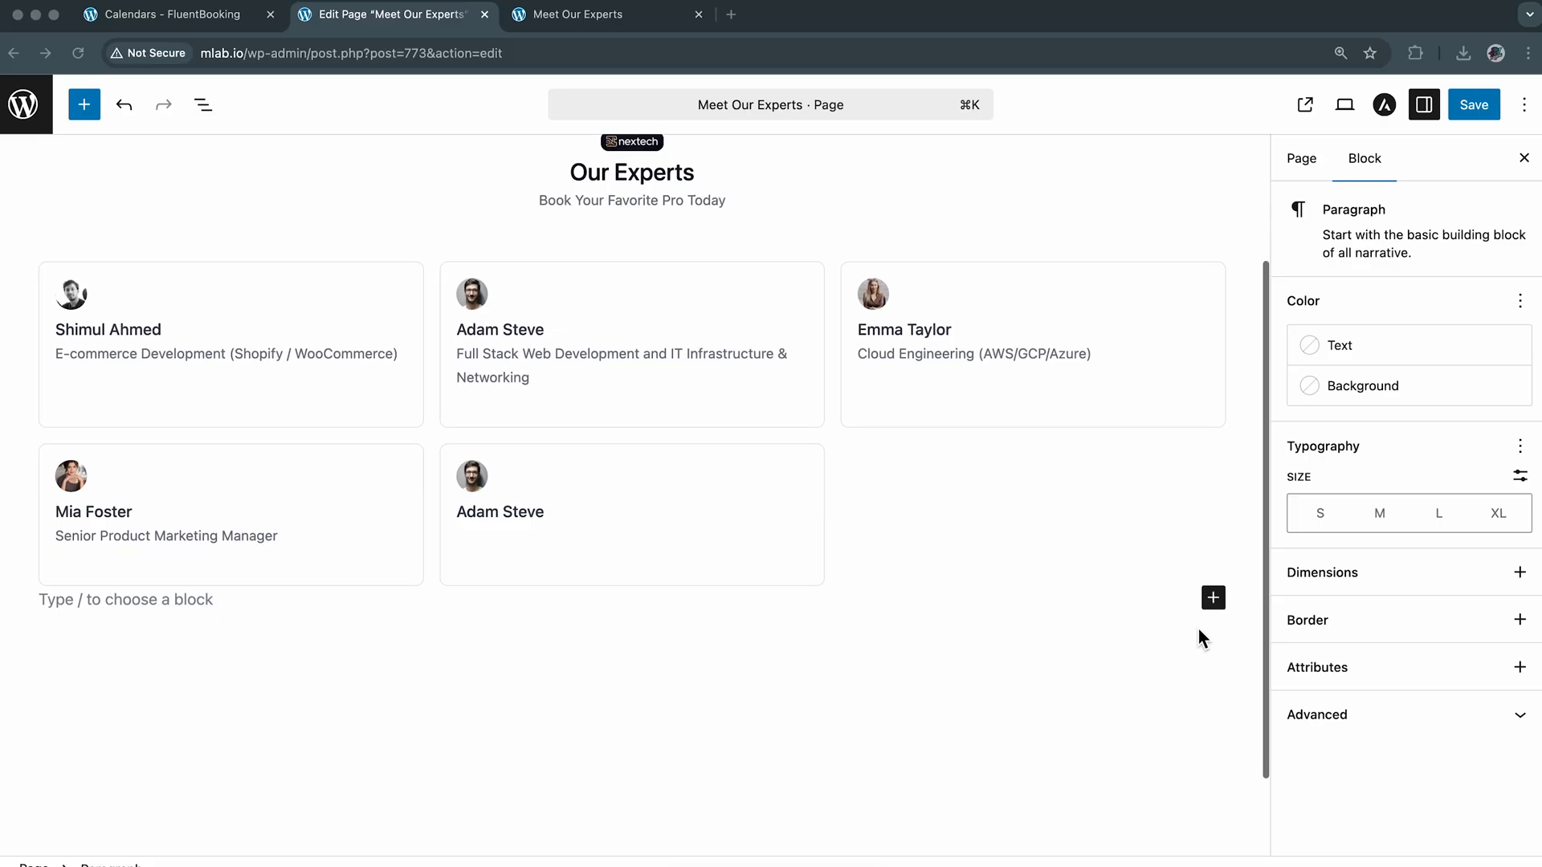
pyautogui.click(1213, 598)
pyautogui.write('FluentBooking')
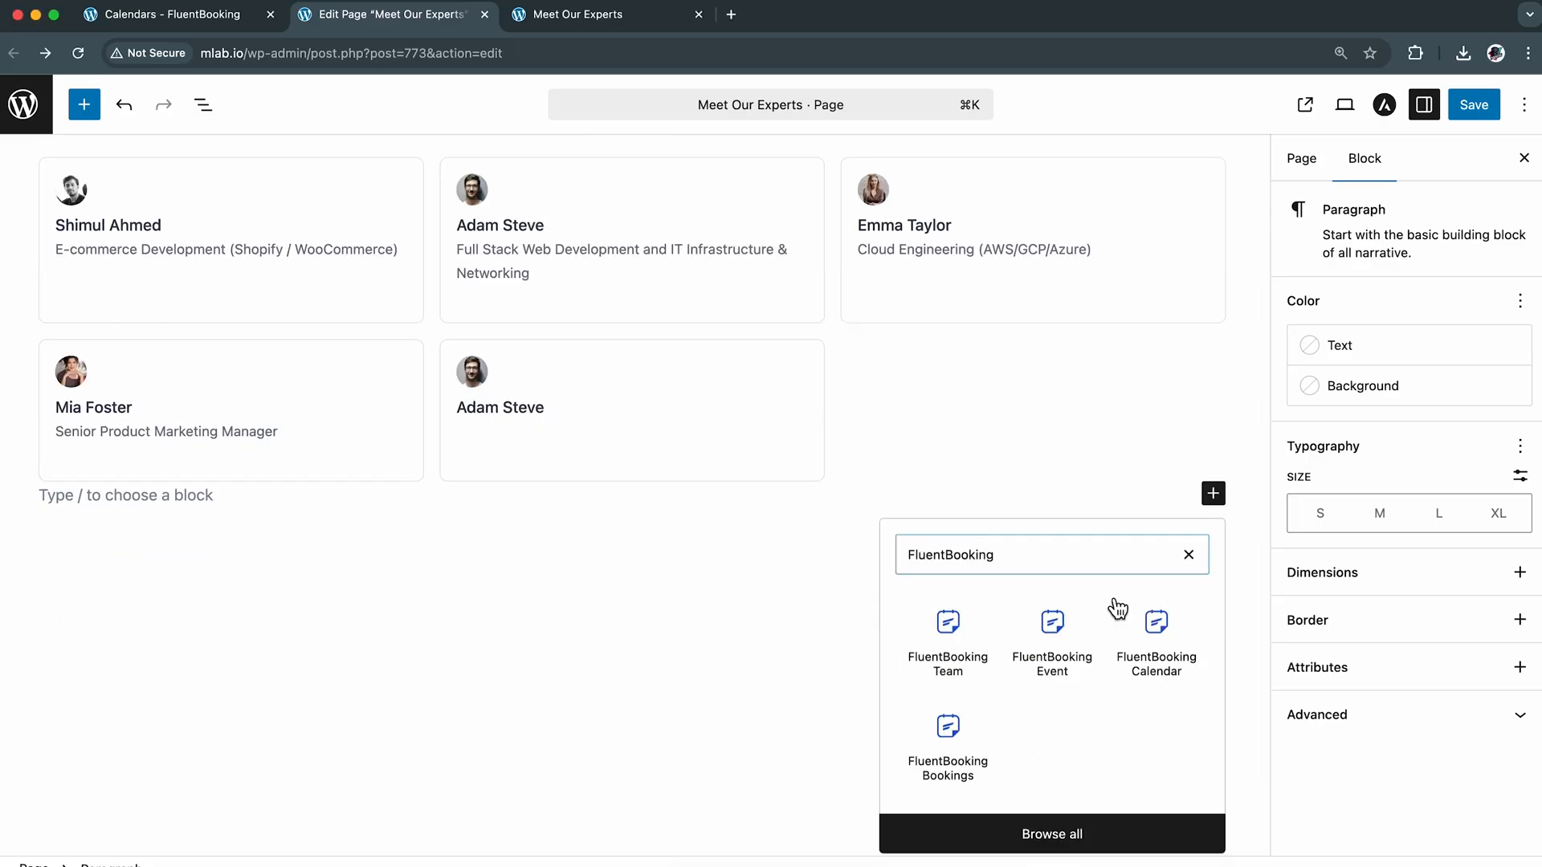
pyautogui.click(1166, 655)
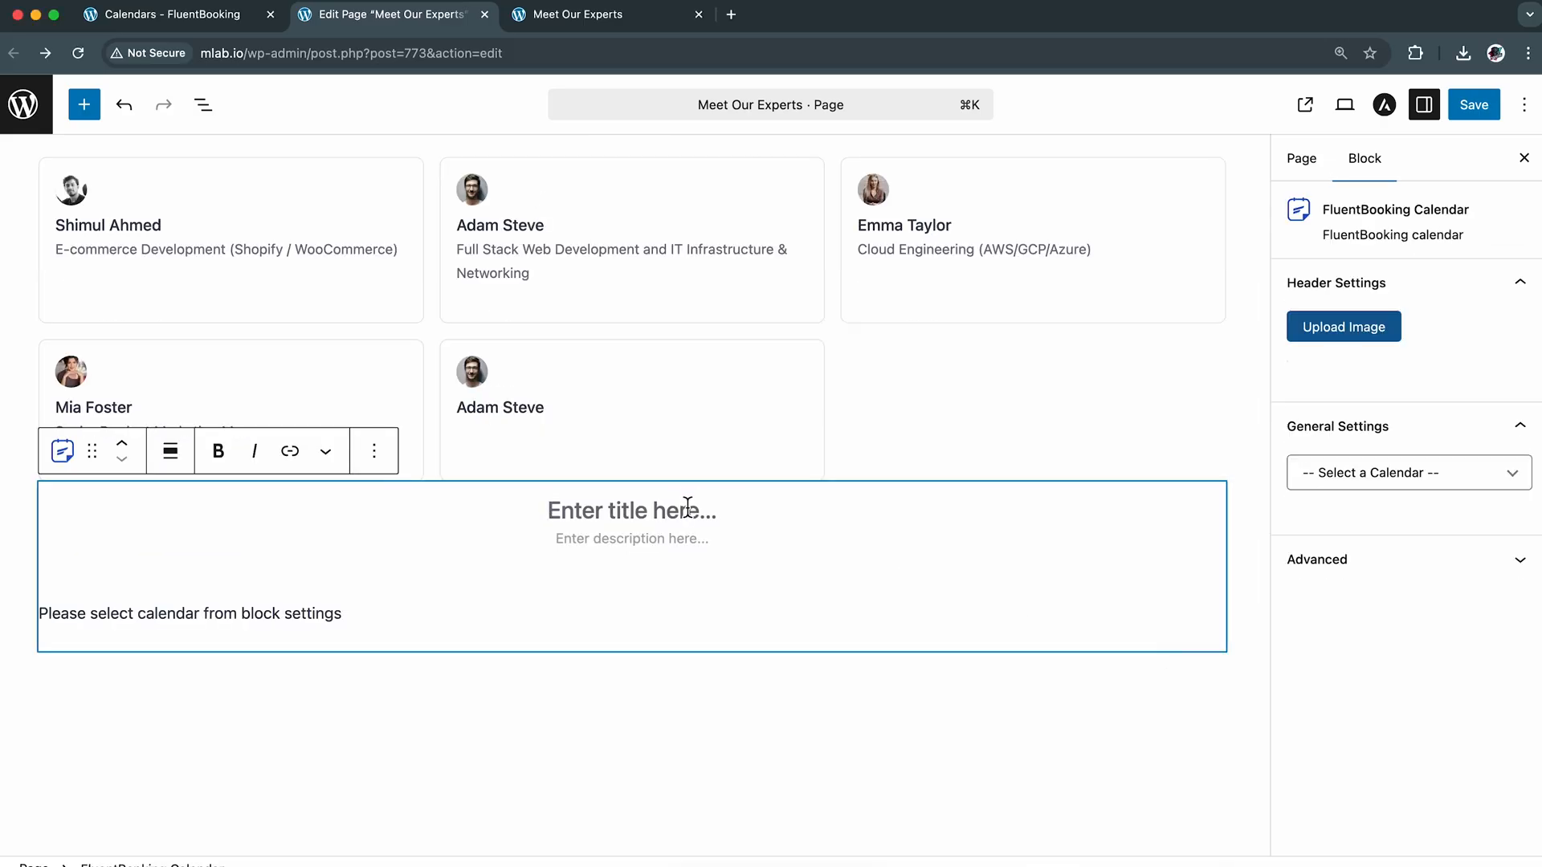
pyautogui.click(1446, 476)
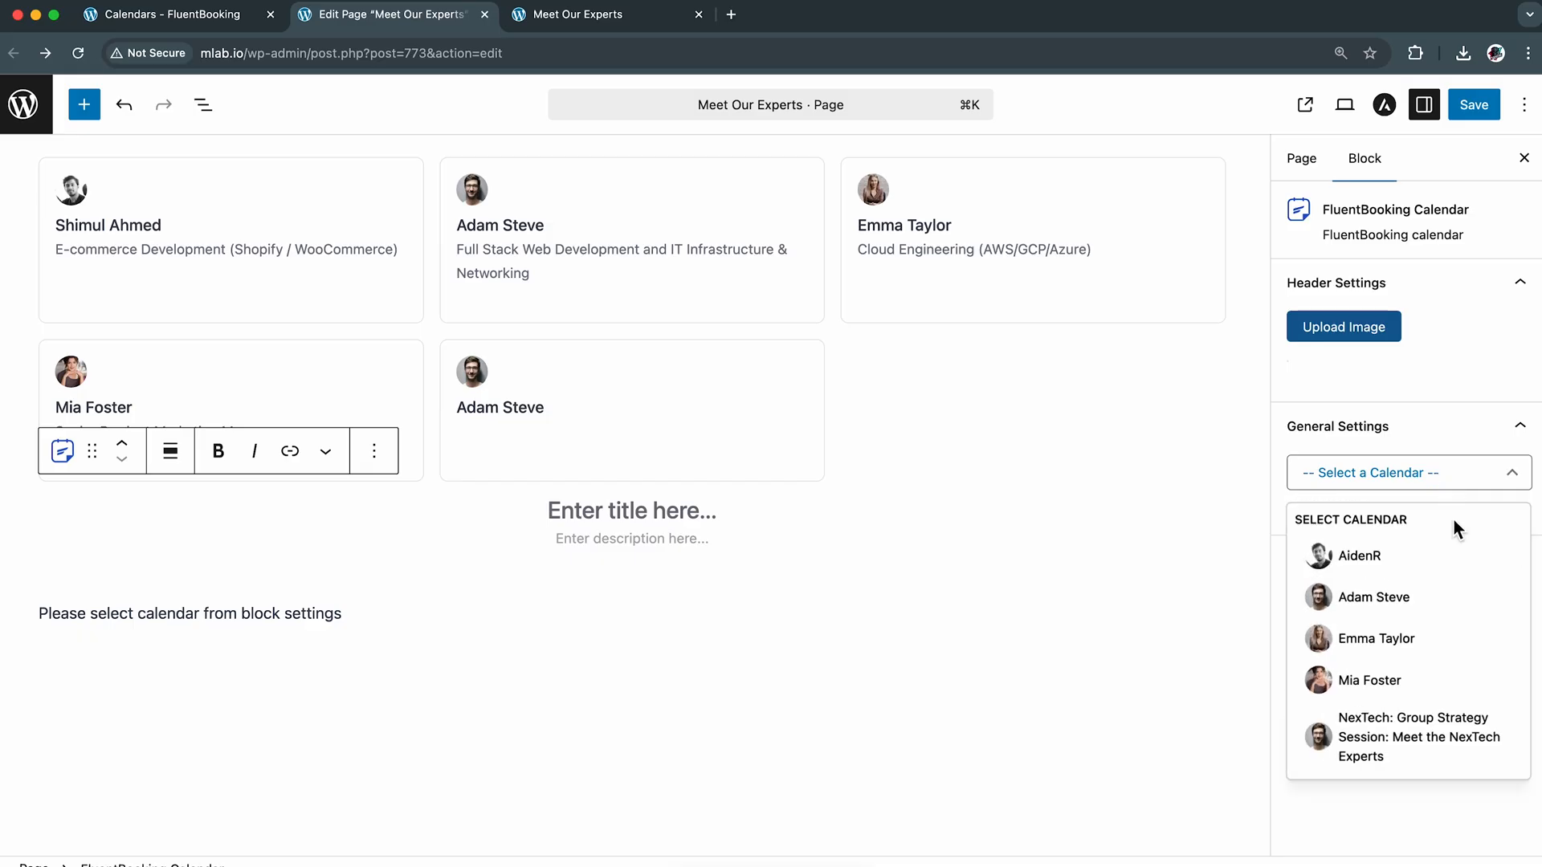
pyautogui.click(1458, 554)
pyautogui.click(1385, 572)
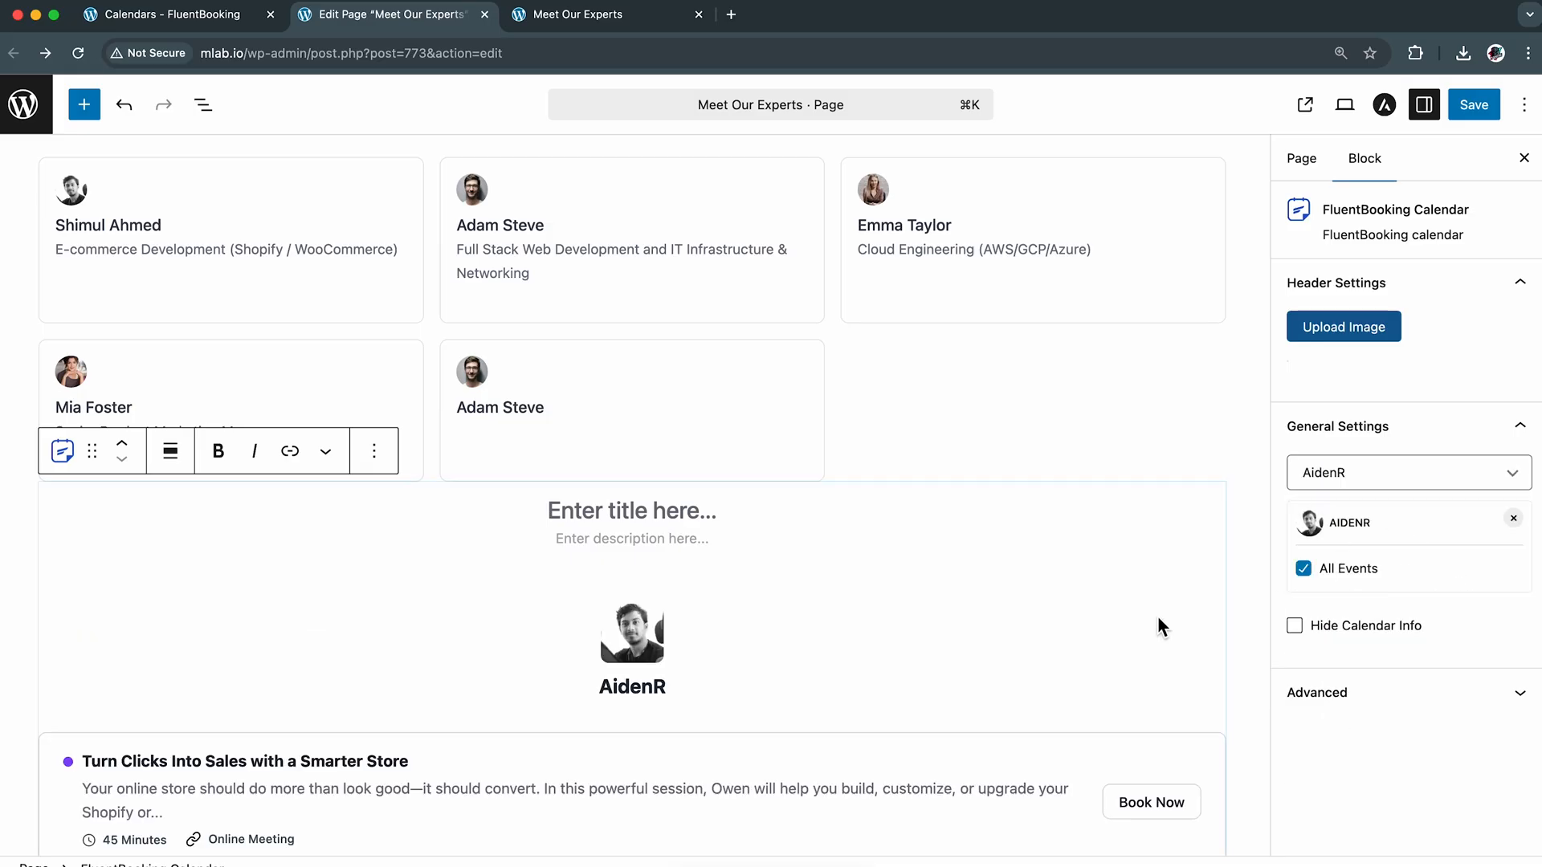
# Add a FluentBooking Event block below the calendar block showing "Tech360: Live Strategy Session with 5 NexTech Advisors"
pyautogui.scroll(-5, 1158, 618)
pyautogui.click(1117, 591)
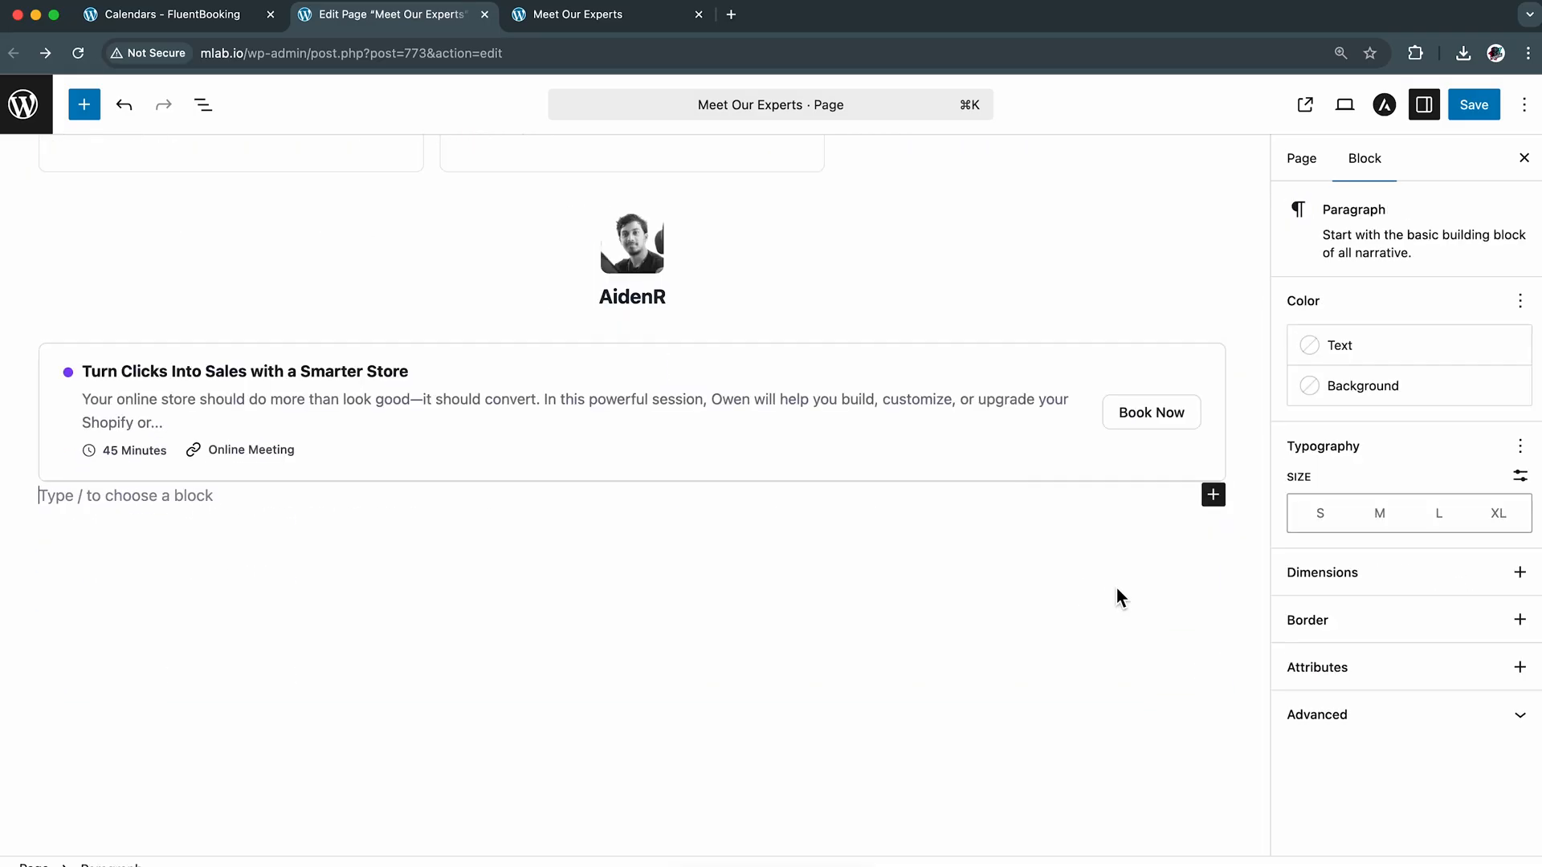
pyautogui.click(1214, 498)
pyautogui.write('FluentBooking')
pyautogui.click(1171, 644)
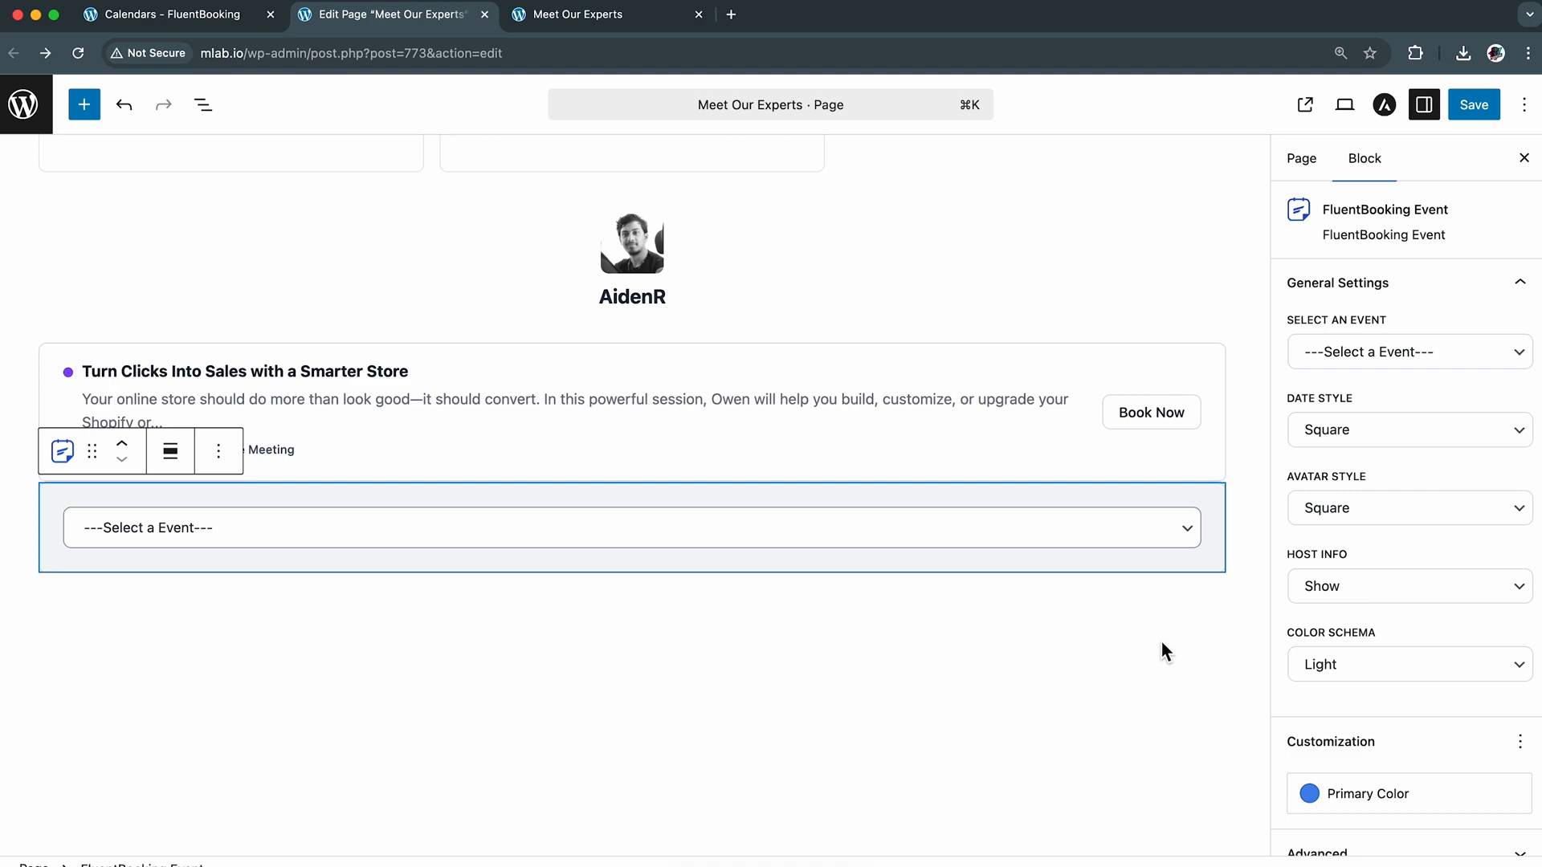
pyautogui.click(1145, 533)
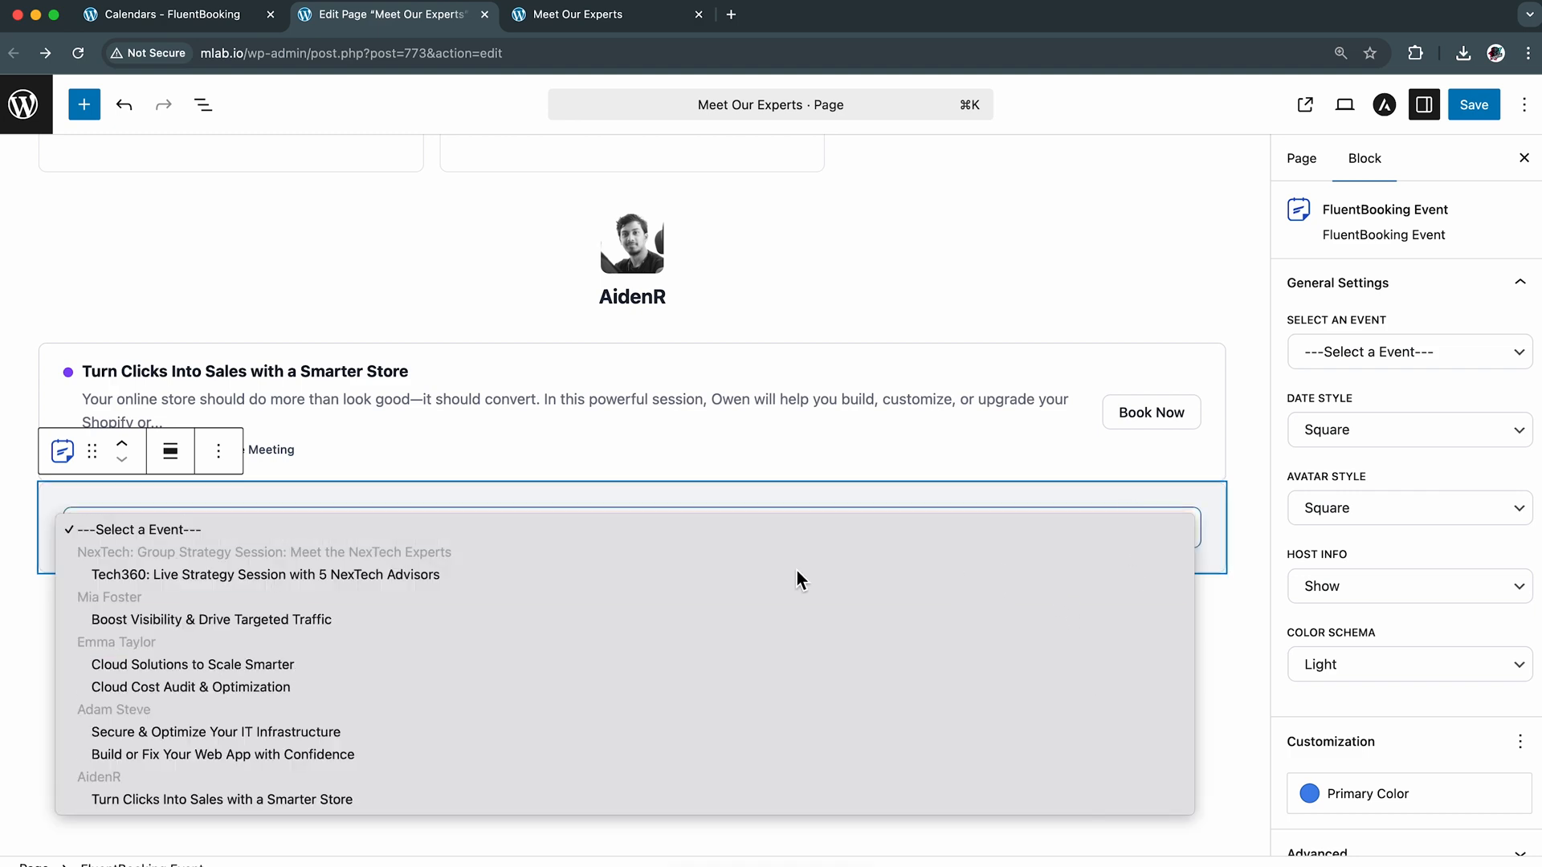
pyautogui.click(622, 575)
# Add a FluentBooking Bookings block below the Tech360 event block
pyautogui.scroll(-6, 622, 575)
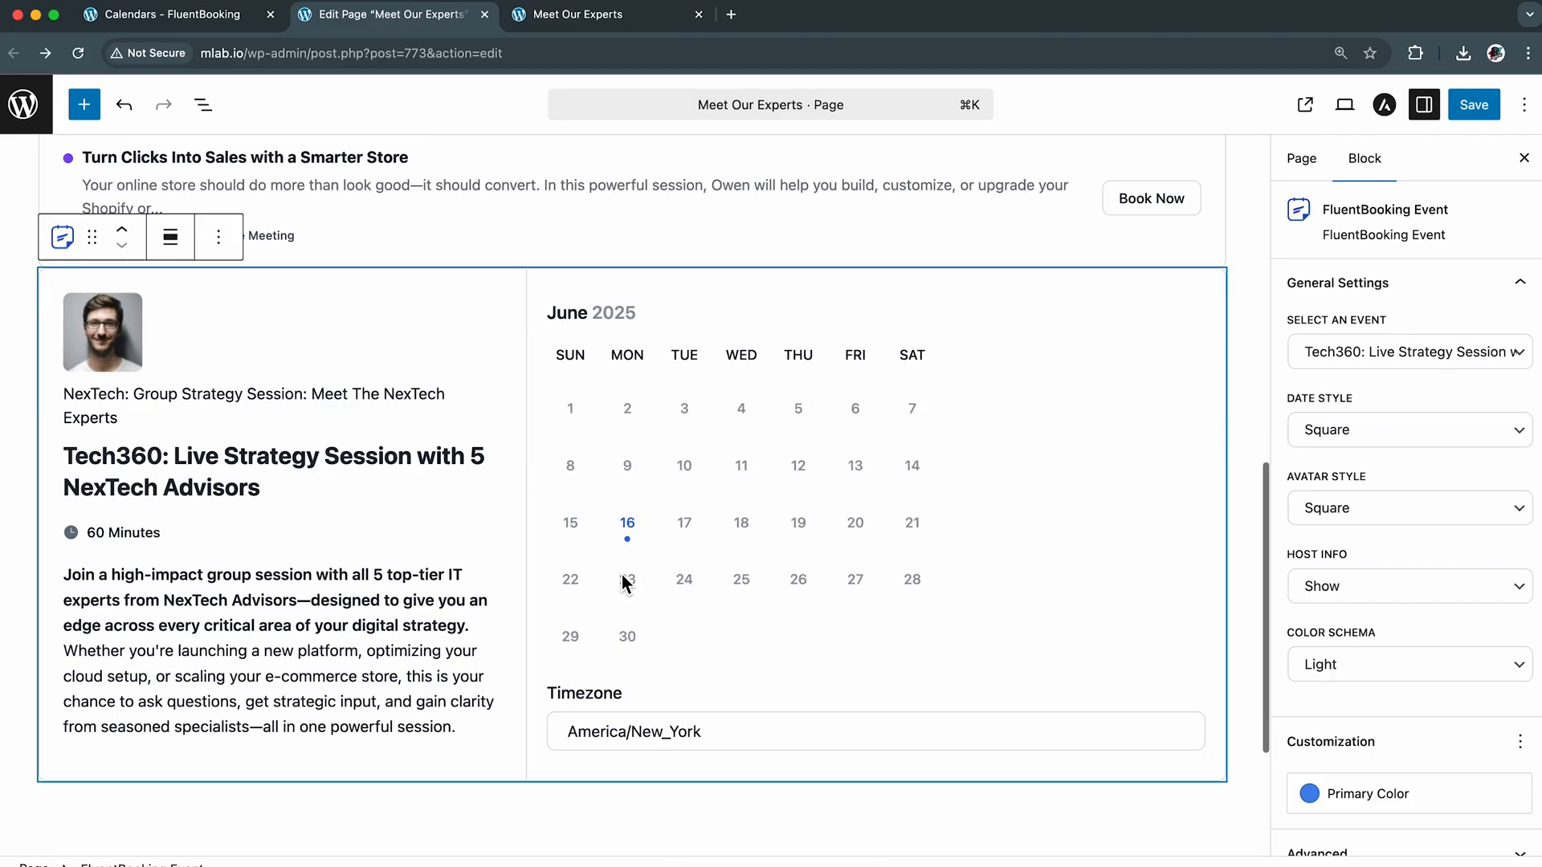
pyautogui.click(1176, 571)
pyautogui.click(1213, 546)
pyautogui.write('FluentBooking')
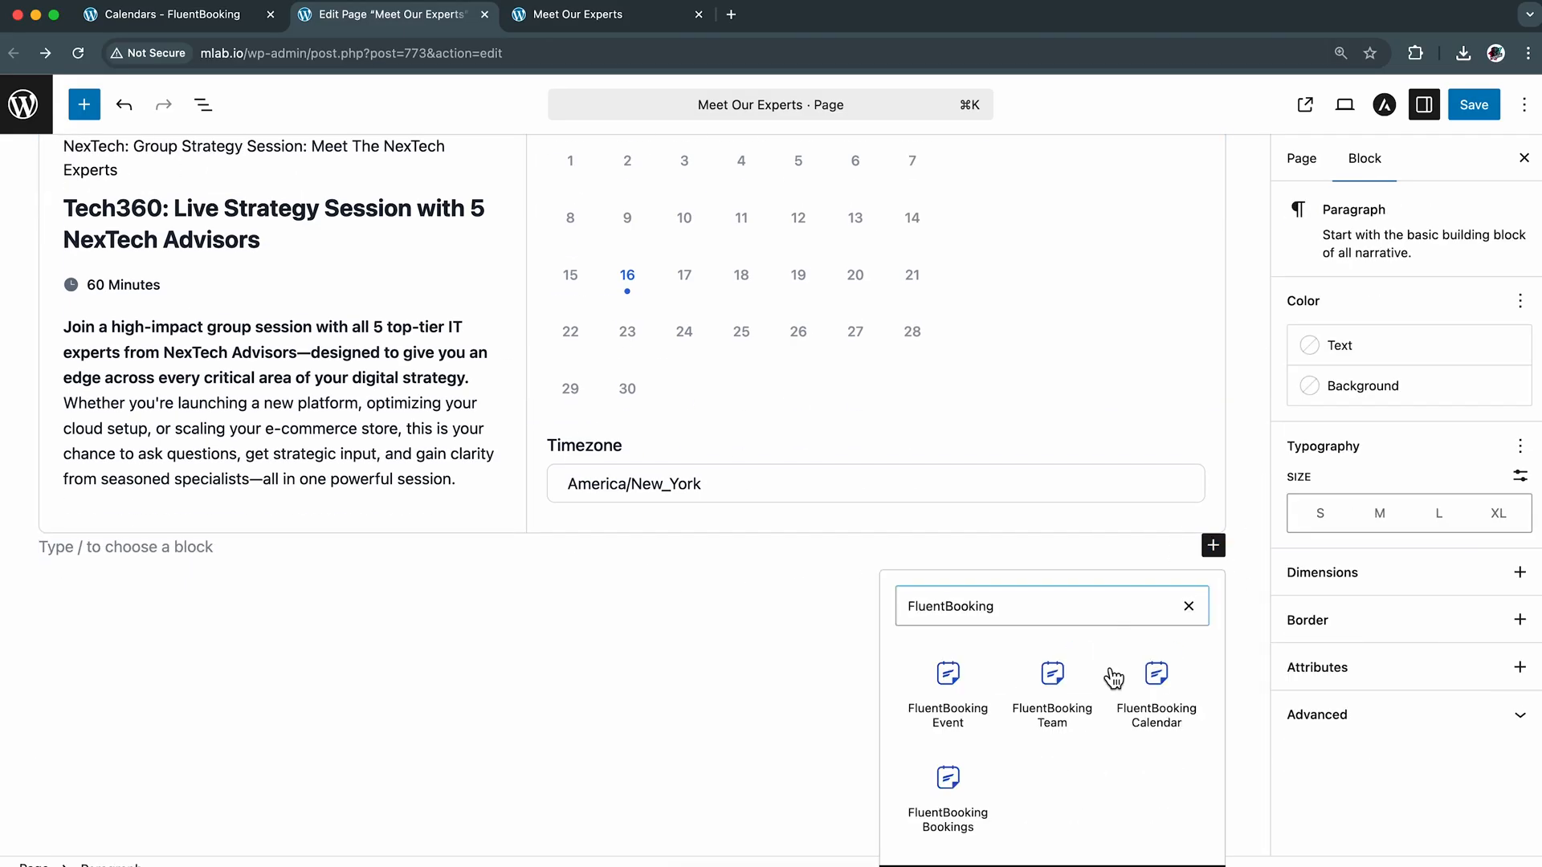
pyautogui.click(950, 791)
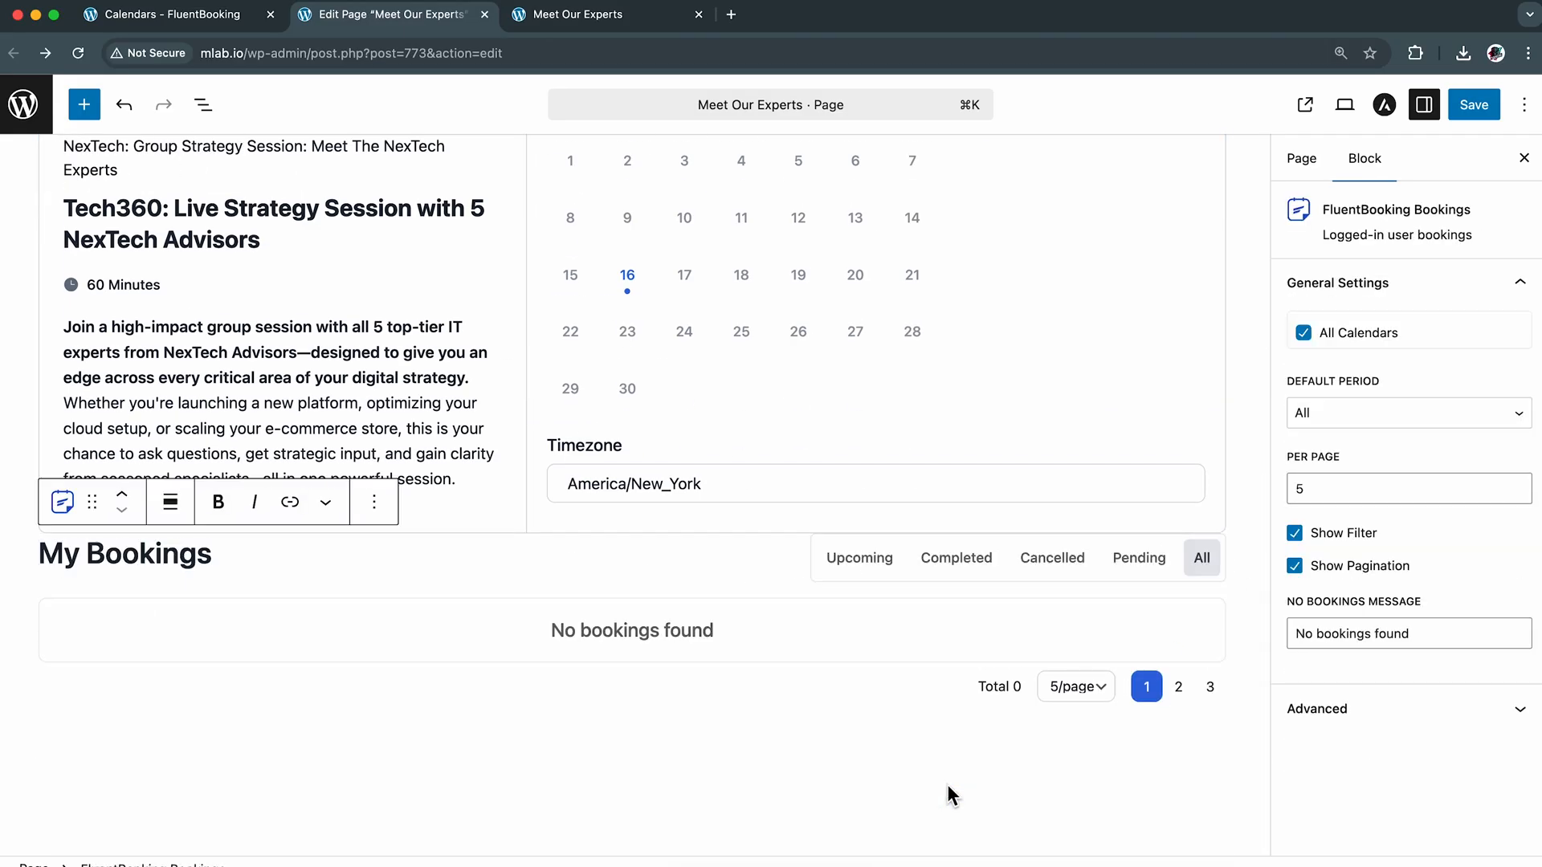
# Try Completed and Upcoming as the bookings block's default period, and restore All
pyautogui.click(1486, 415)
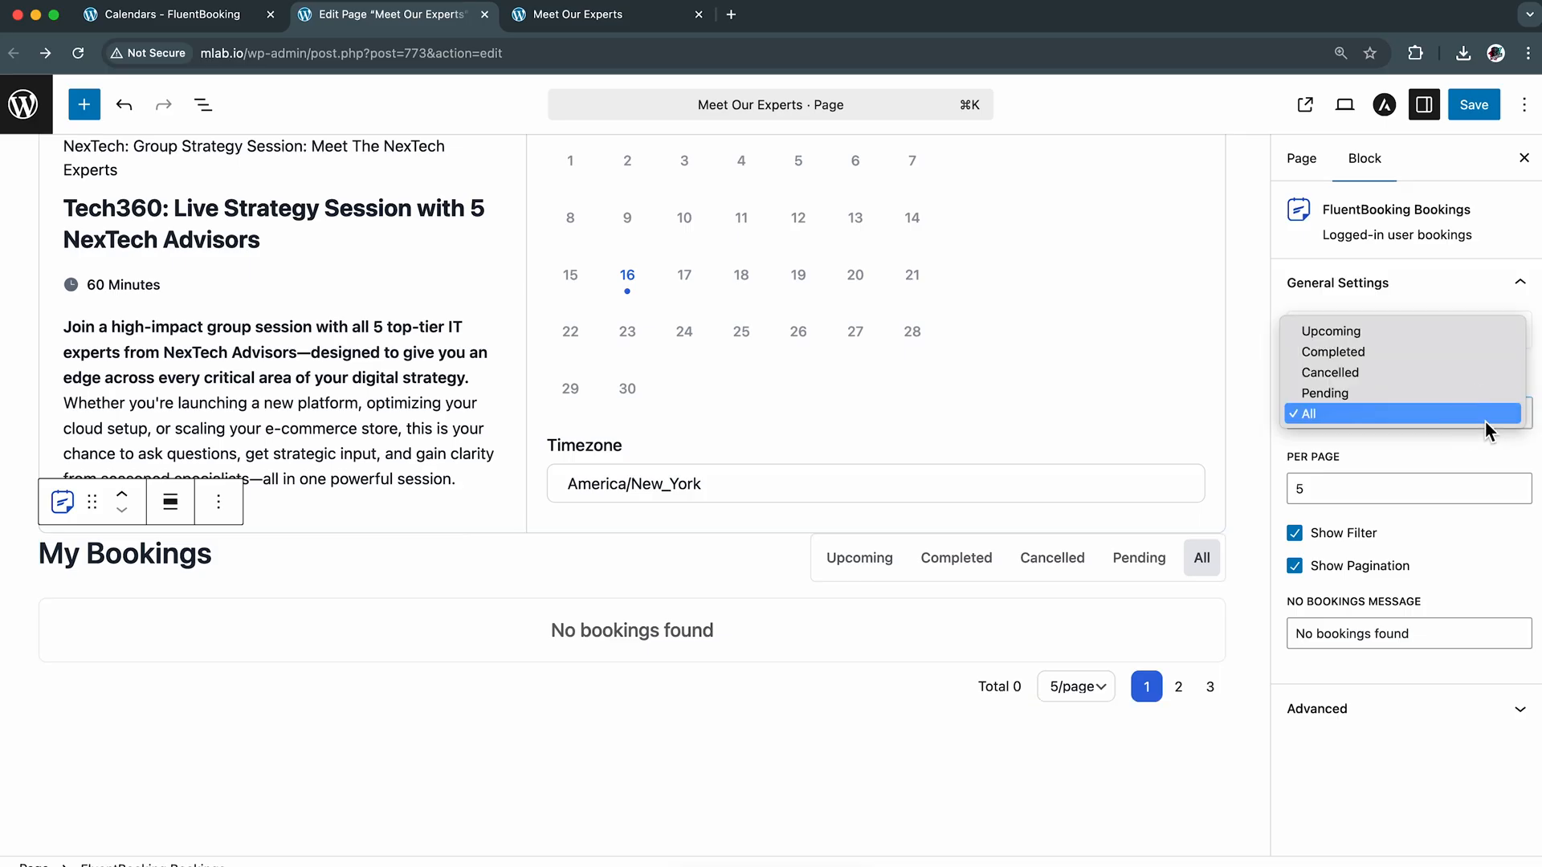
pyautogui.click(1463, 355)
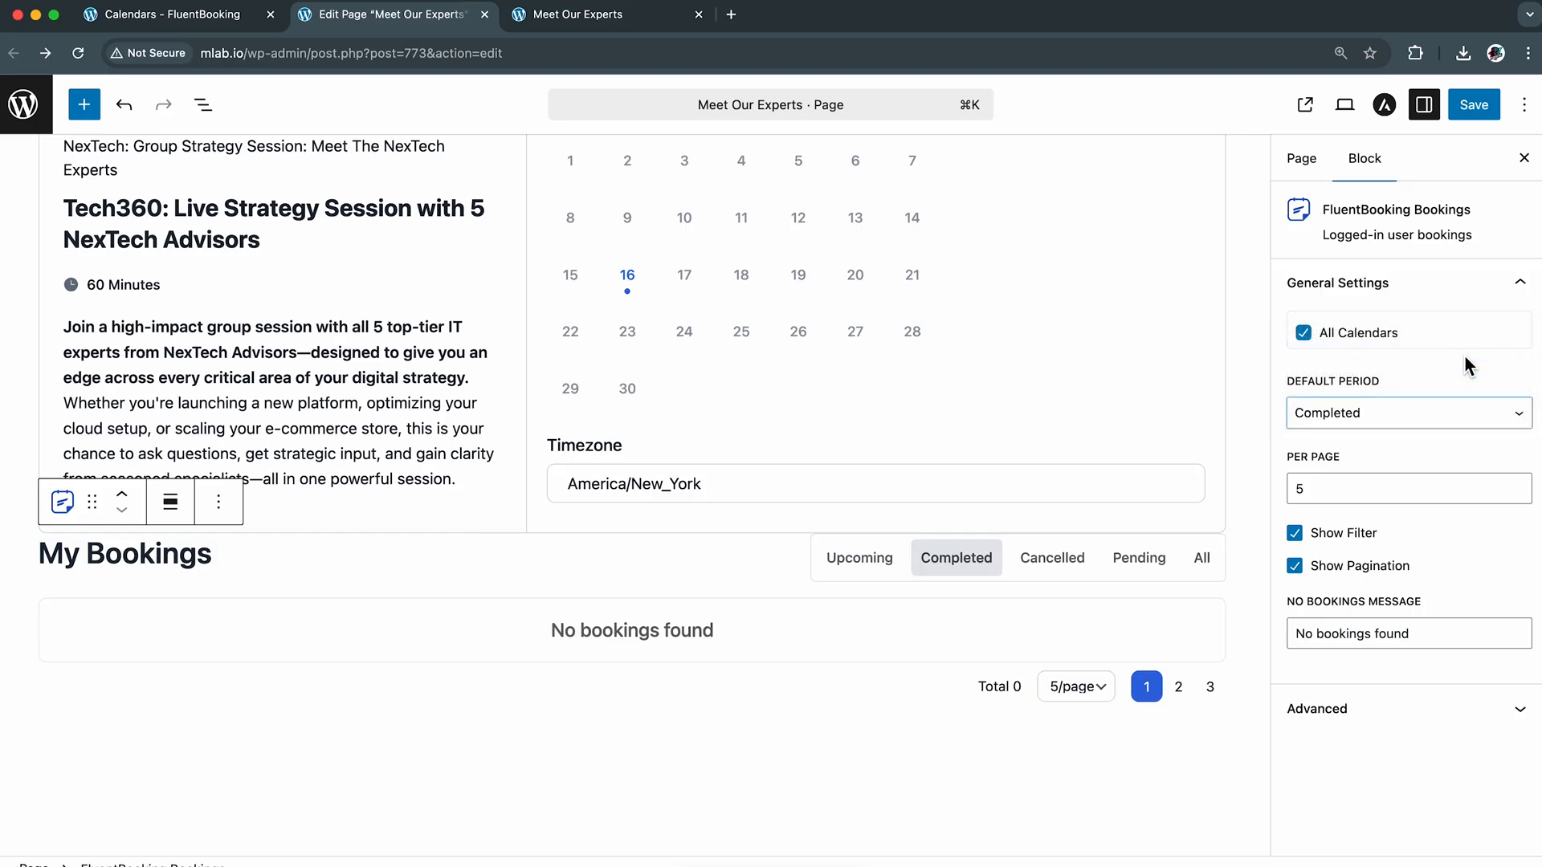
pyautogui.click(1452, 394)
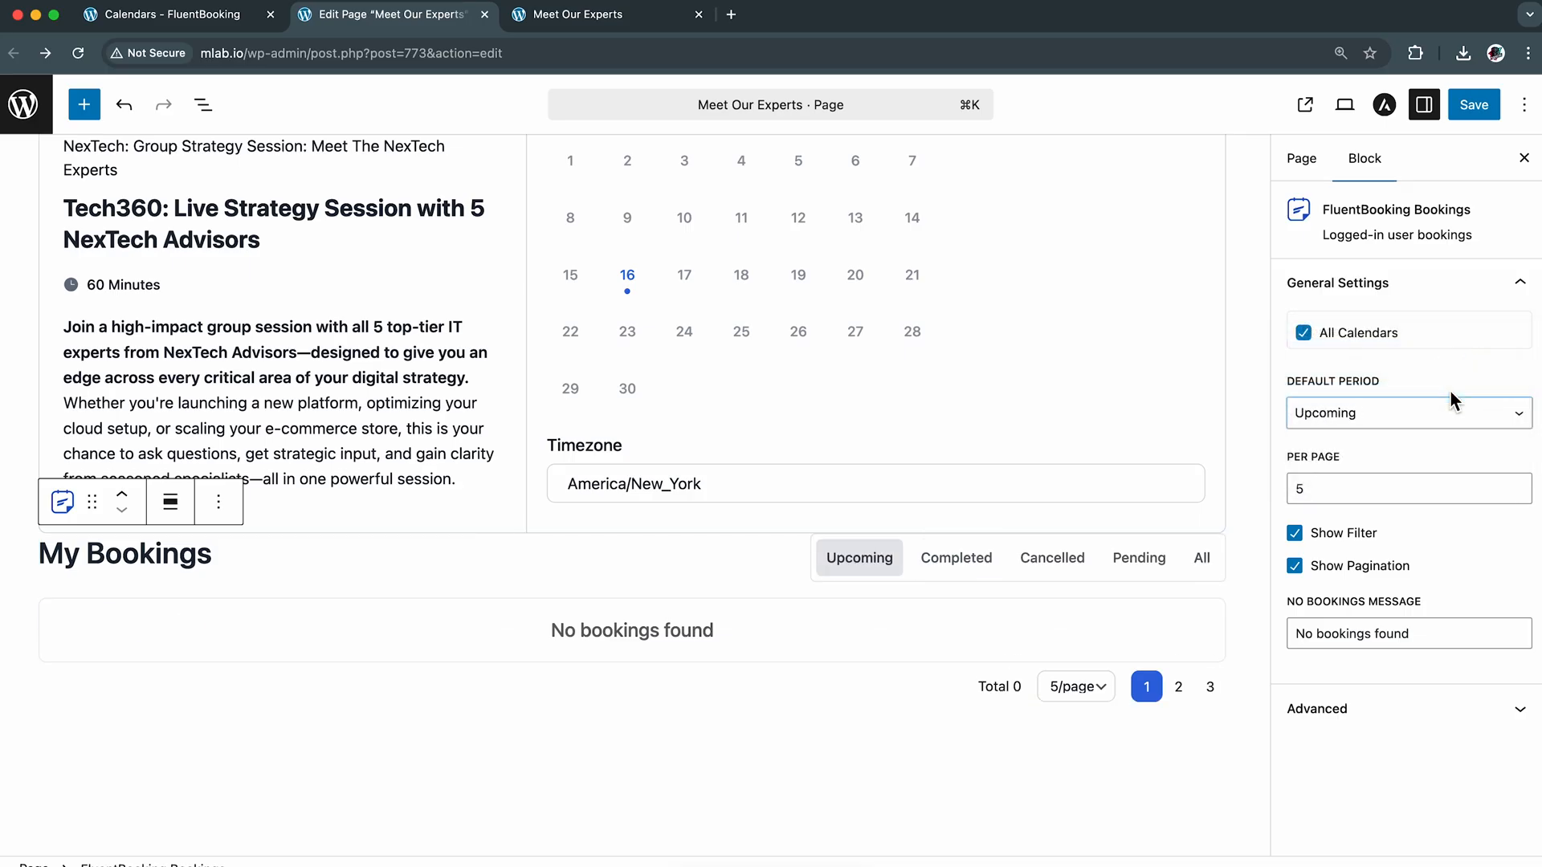
pyautogui.click(1451, 409)
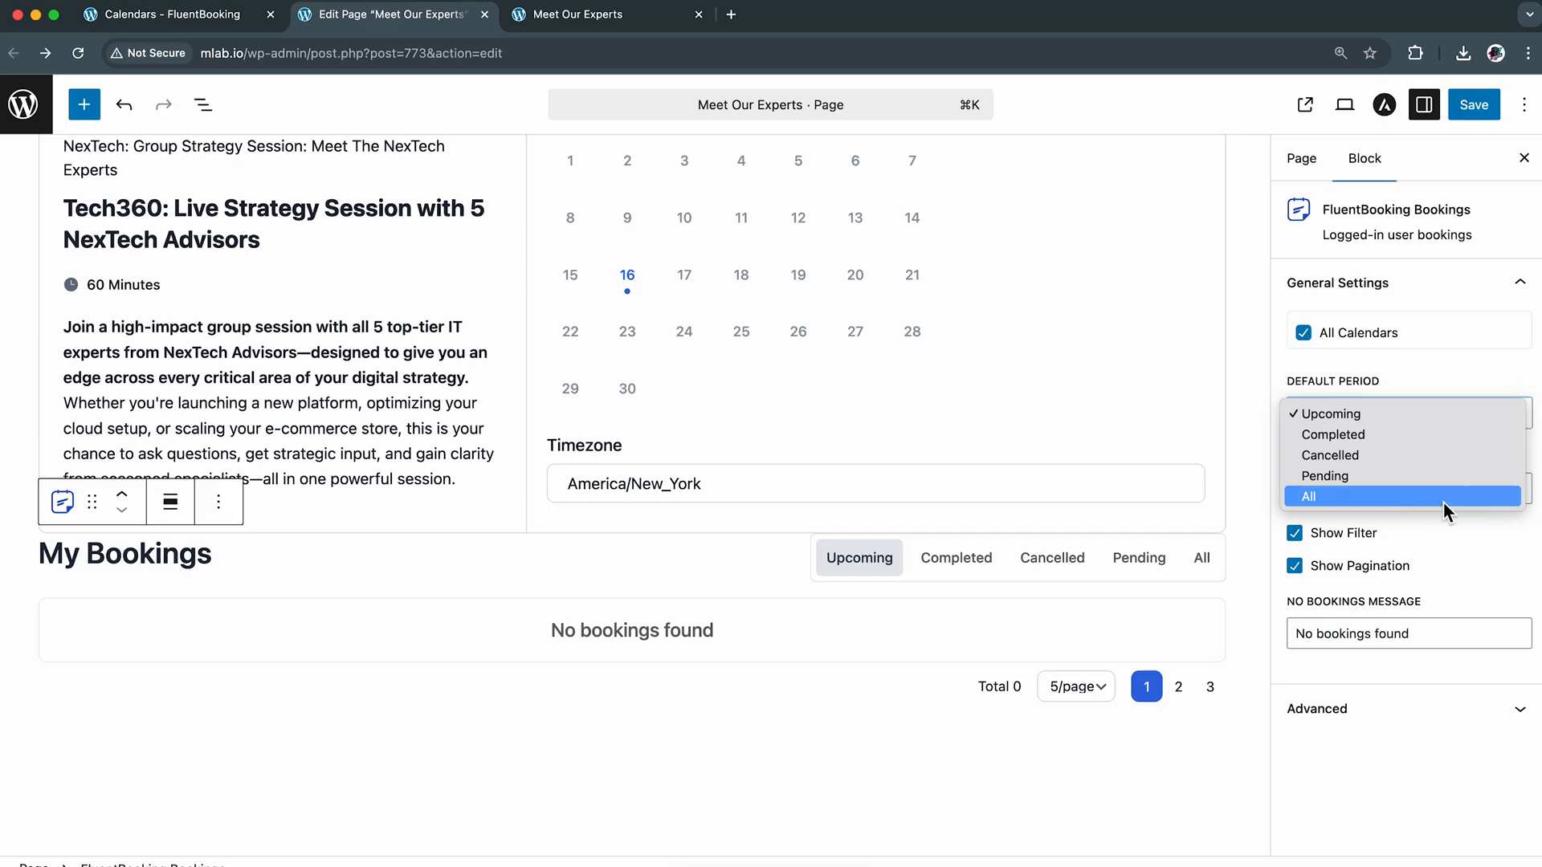
pyautogui.click(1443, 502)
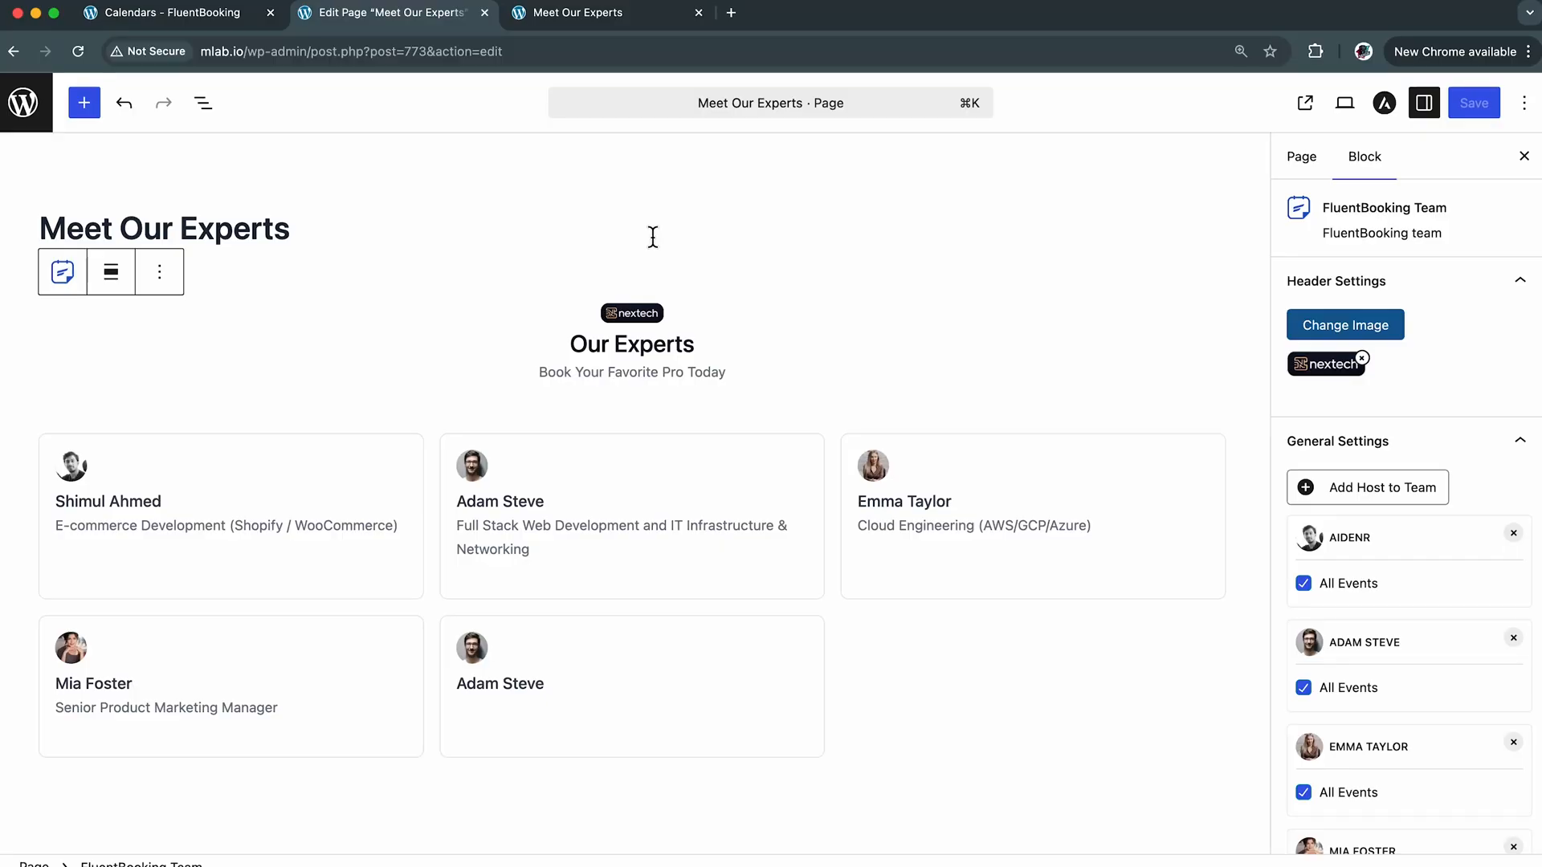
# Open the "From Idea to Execution: Tech Roadmaps That Scale" event in FluentBooking and review its event details and team member assignment
pyautogui.click(178, 29)
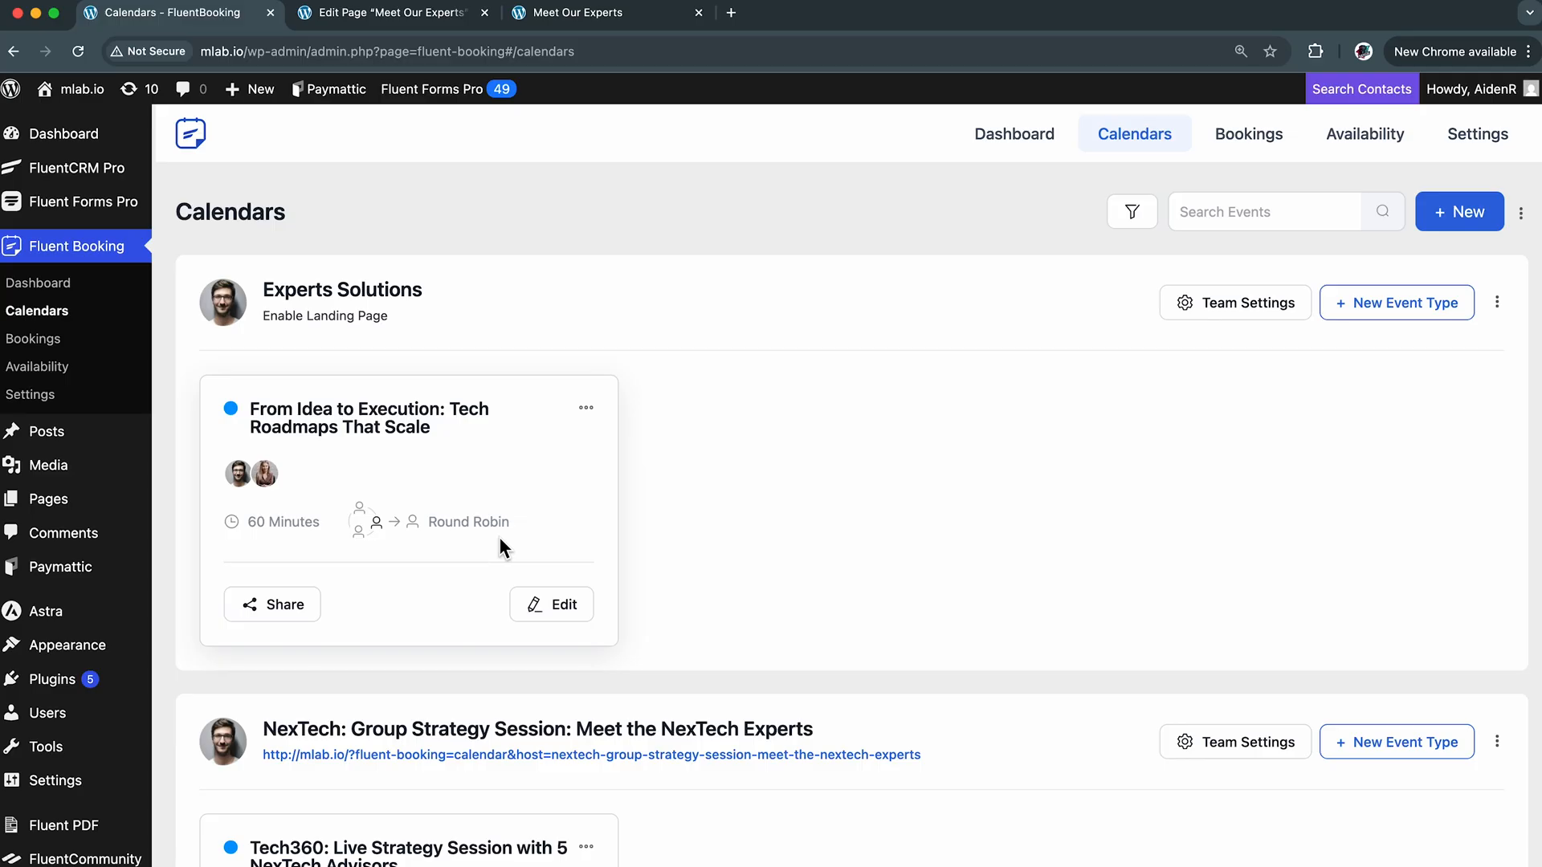
pyautogui.click(561, 604)
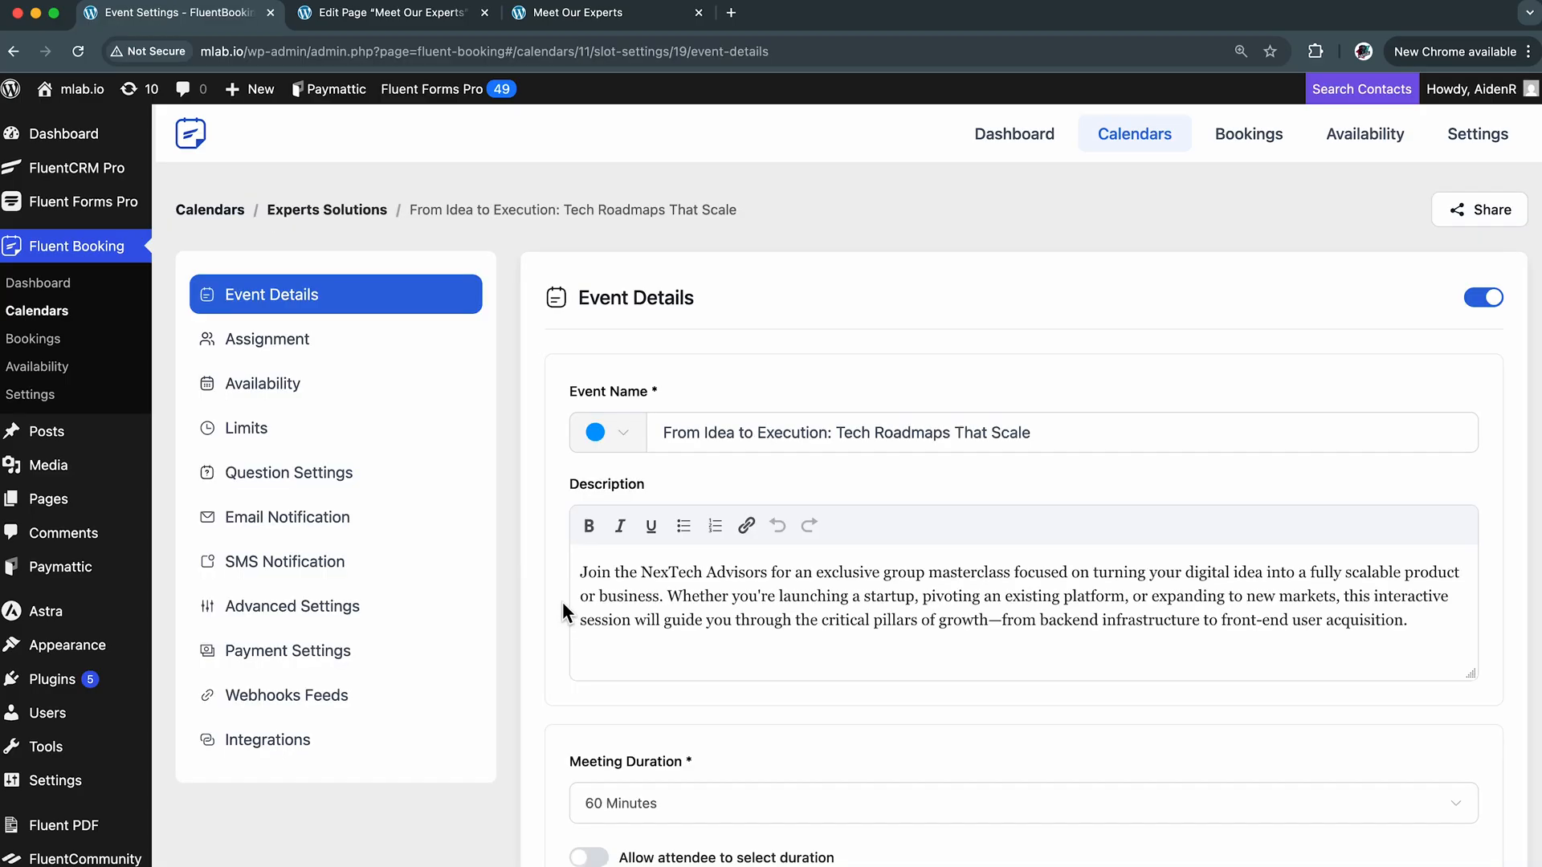
pyautogui.scroll(-5, 884, 637)
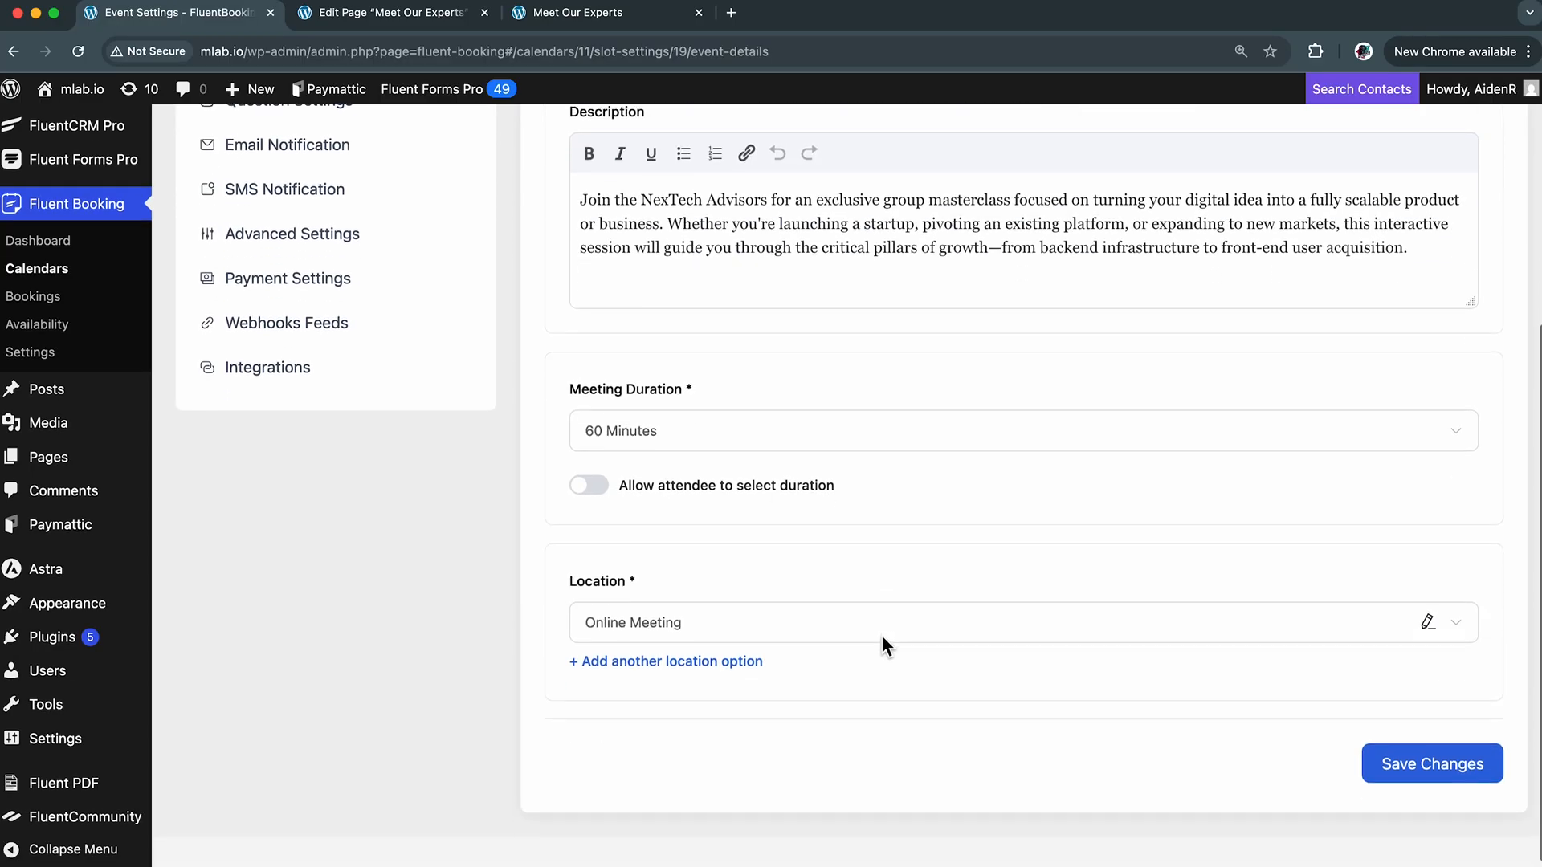
pyautogui.scroll(5, 882, 635)
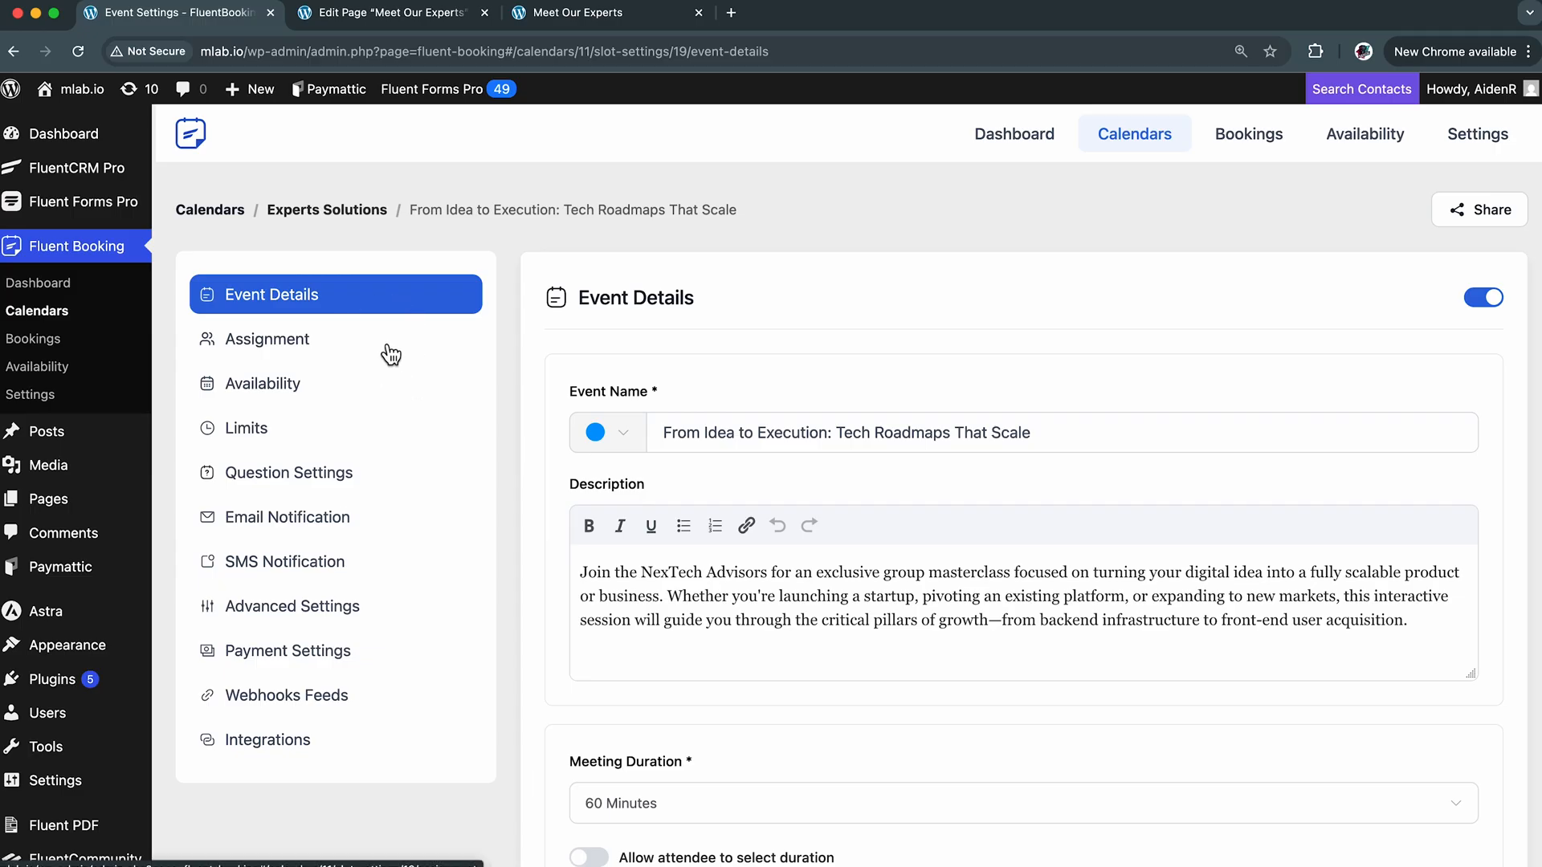
pyautogui.click(384, 350)
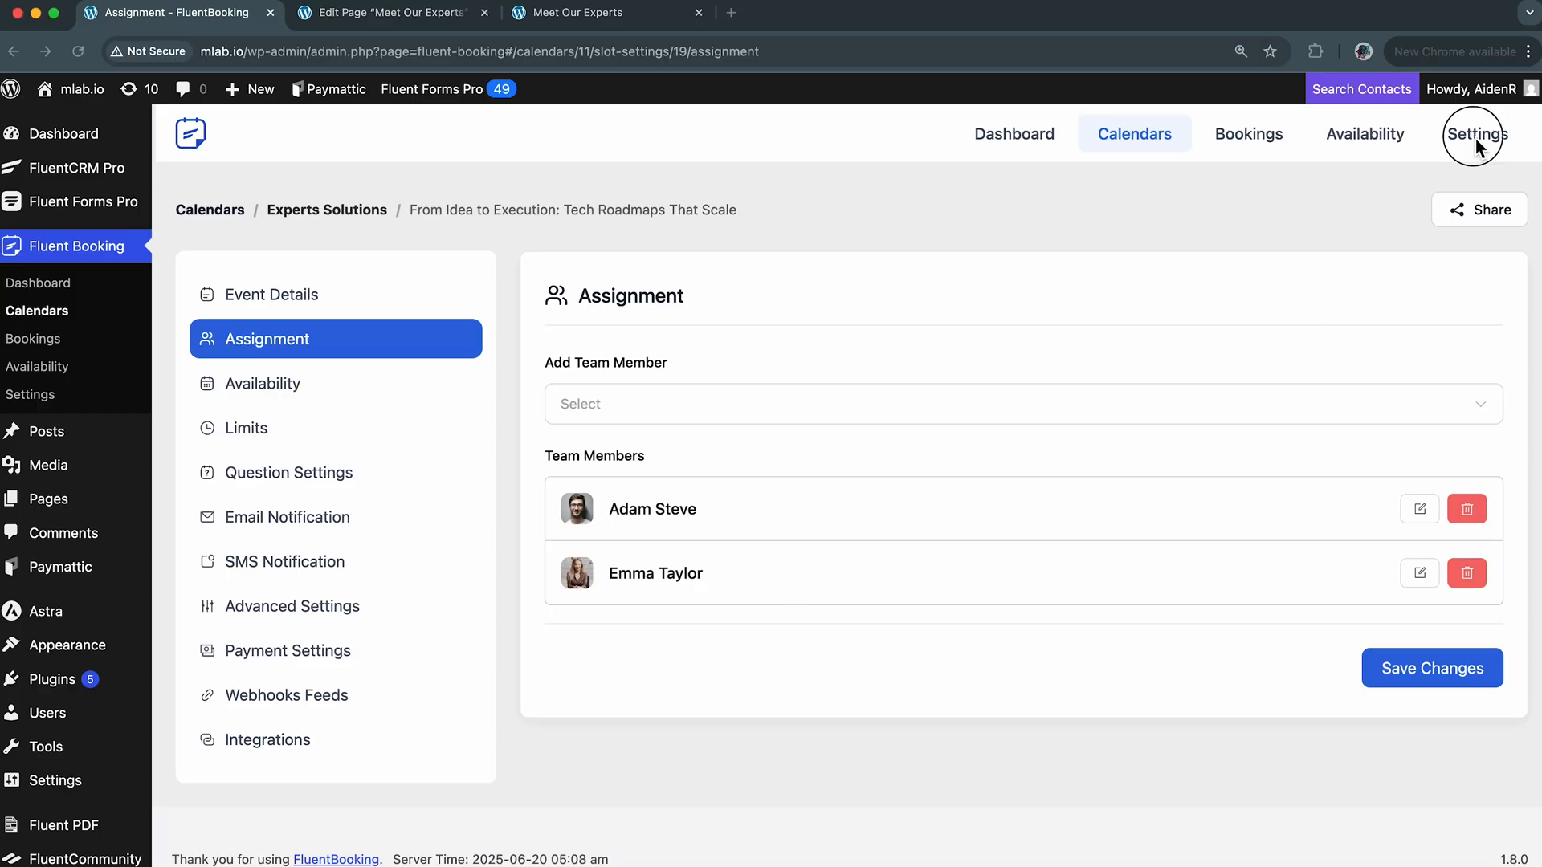
# Review the Google Calendar / Meet, Zoom, Stripe and PayPal integration settings in FluentBooking's global settings
pyautogui.click(1475, 135)
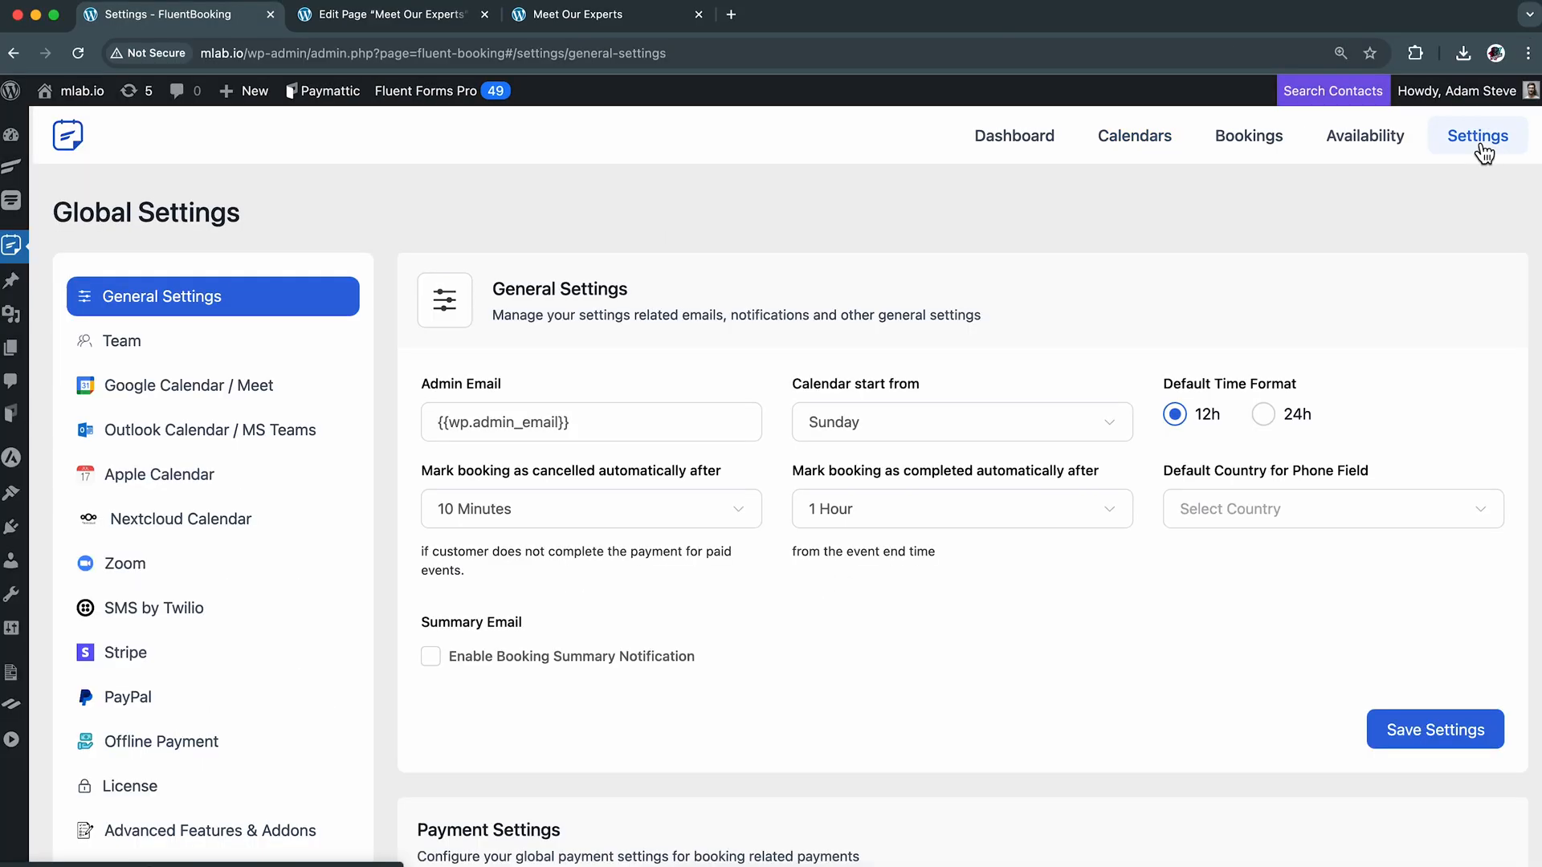
pyautogui.click(219, 392)
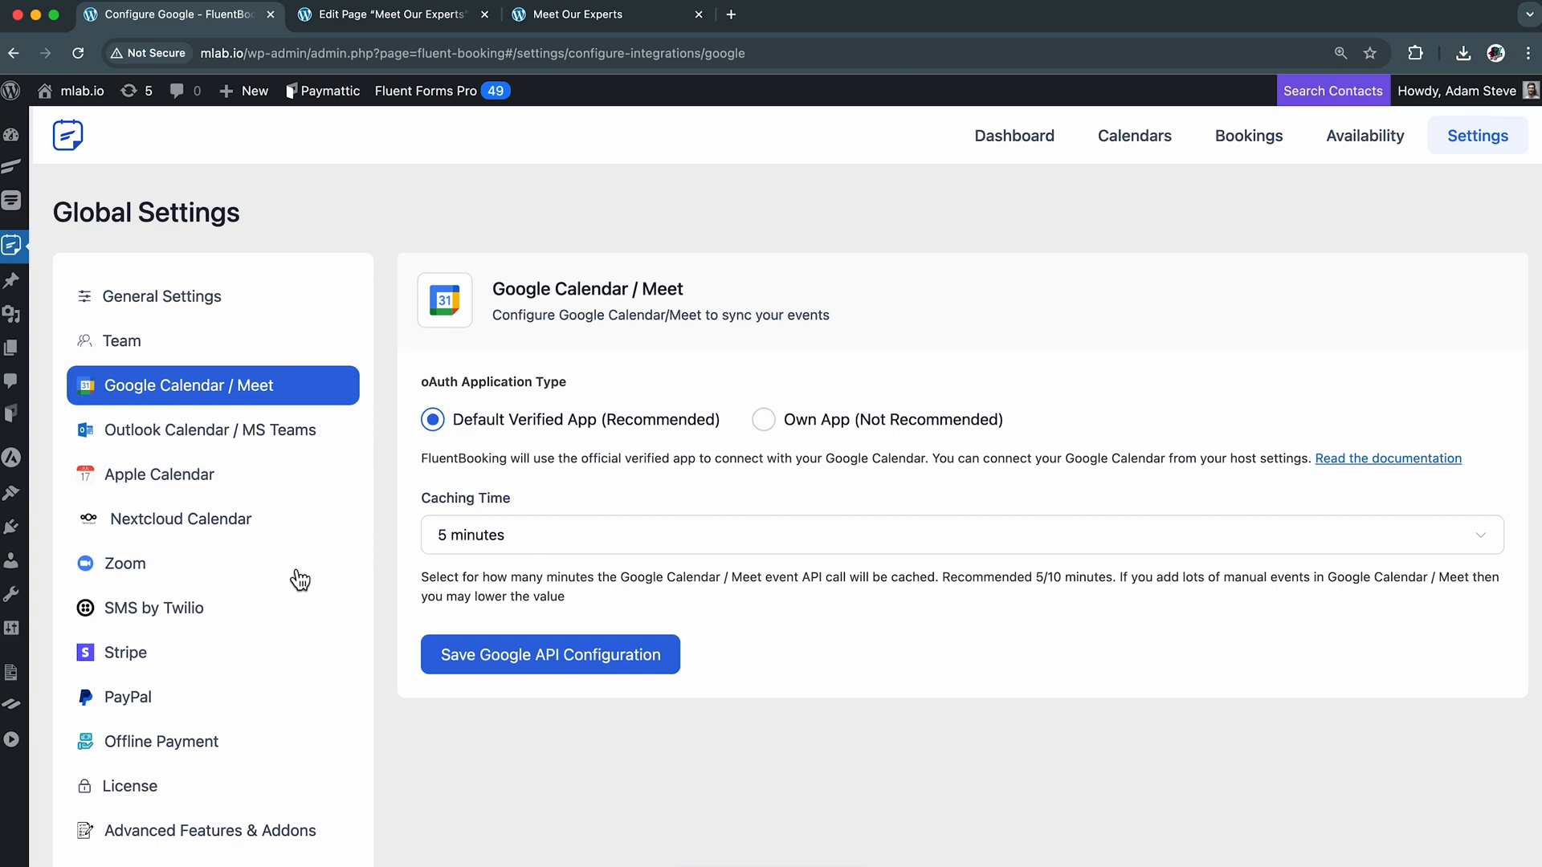
pyautogui.click(233, 575)
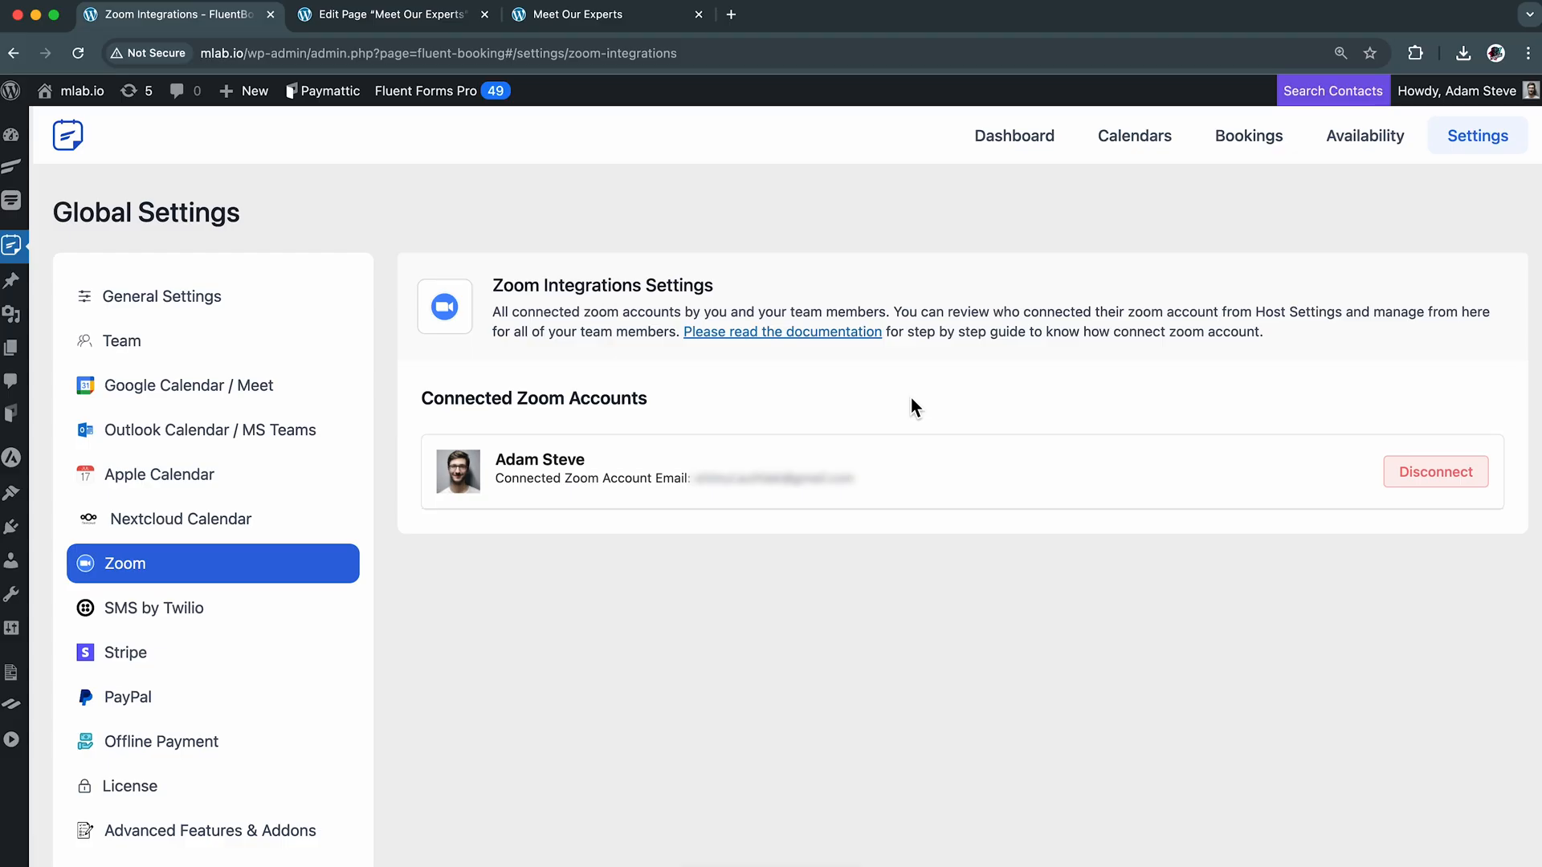
pyautogui.click(233, 655)
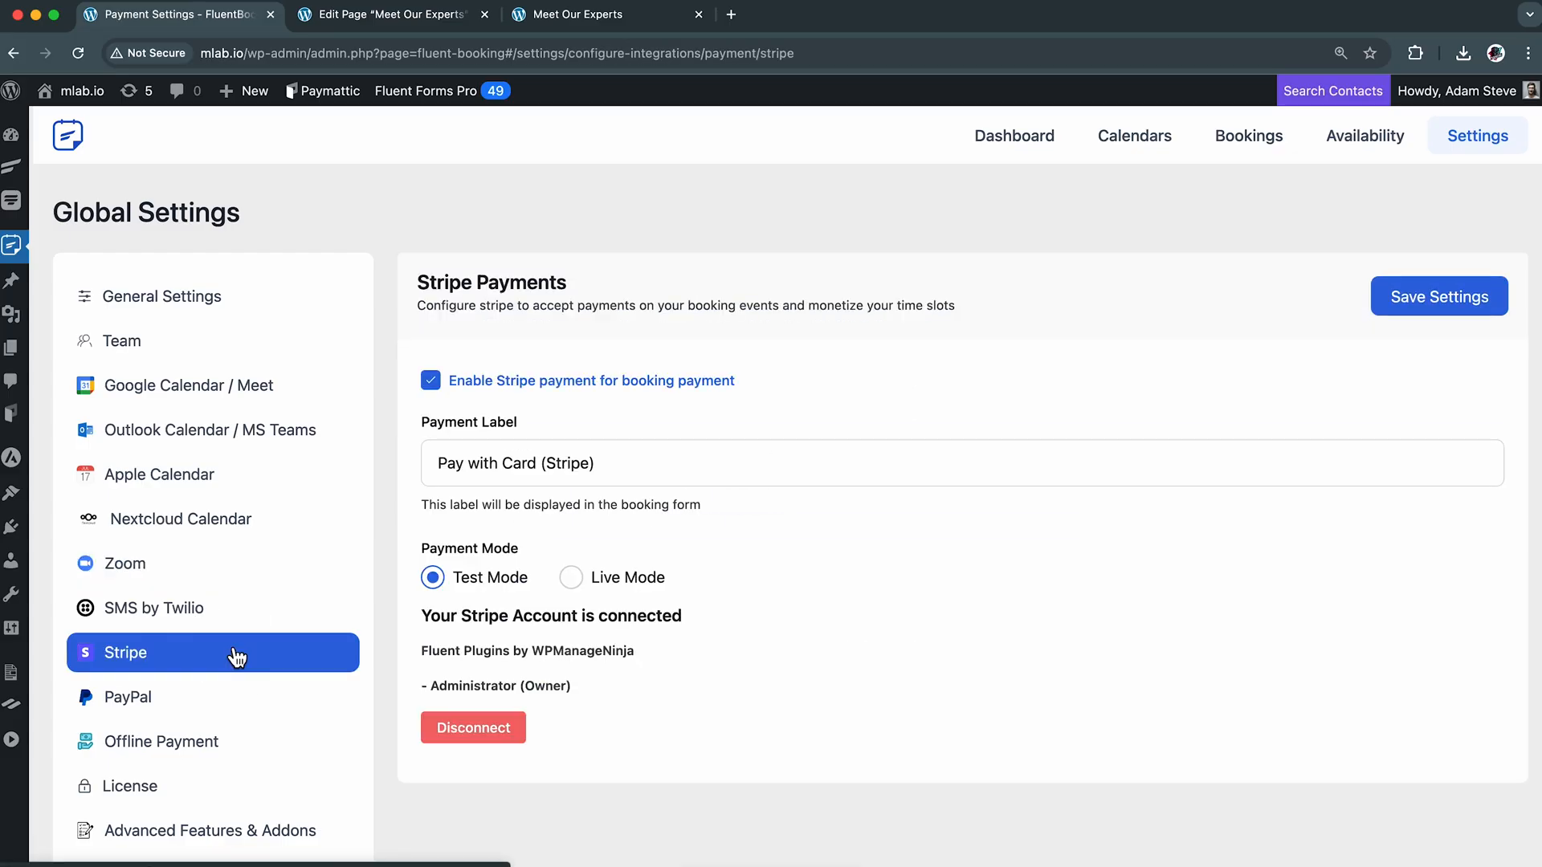
pyautogui.click(266, 716)
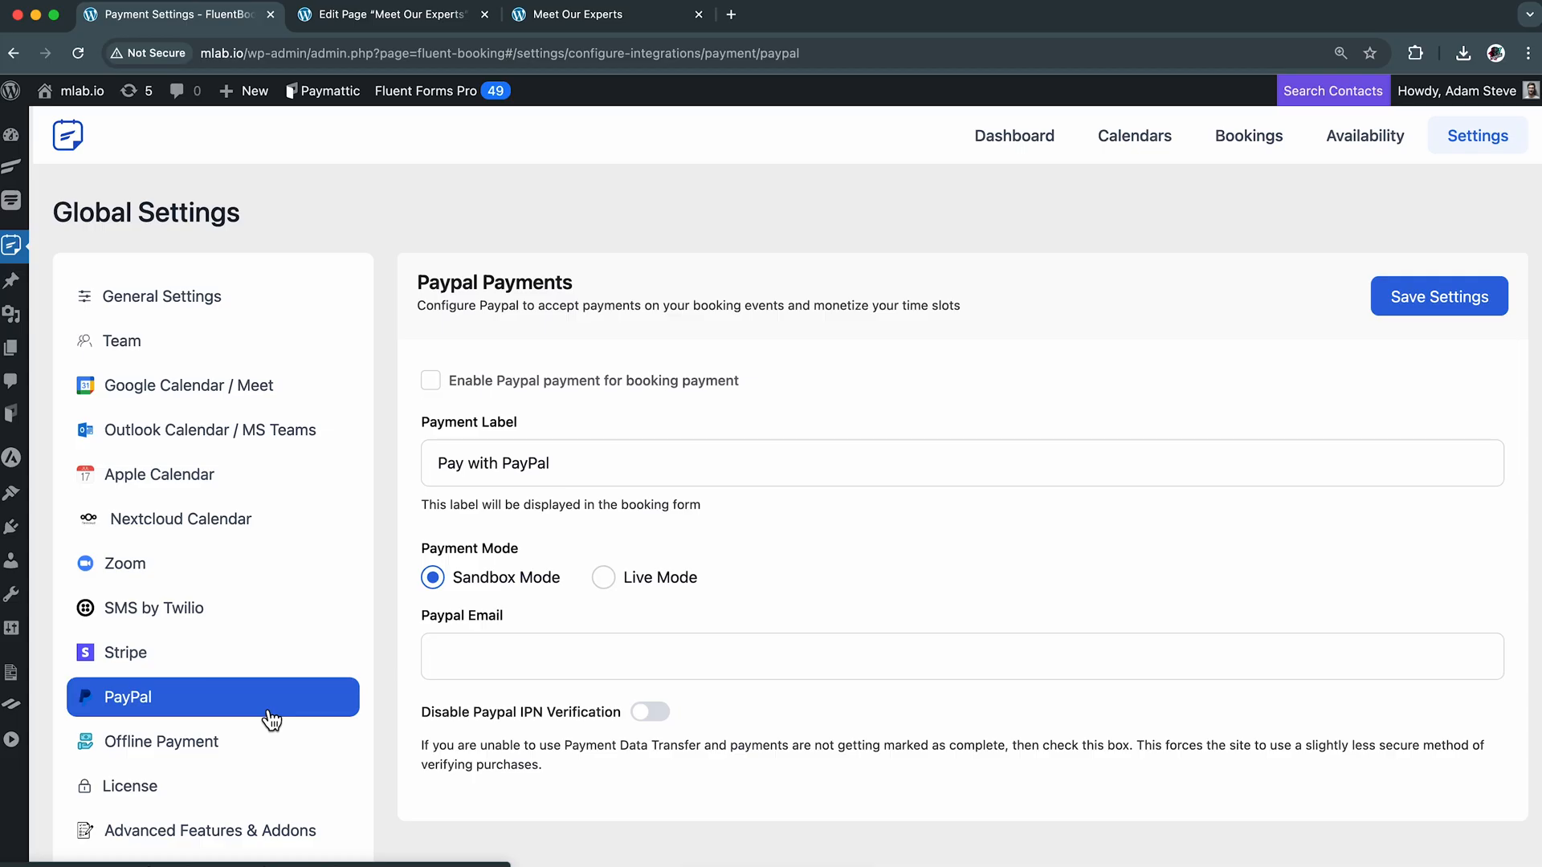